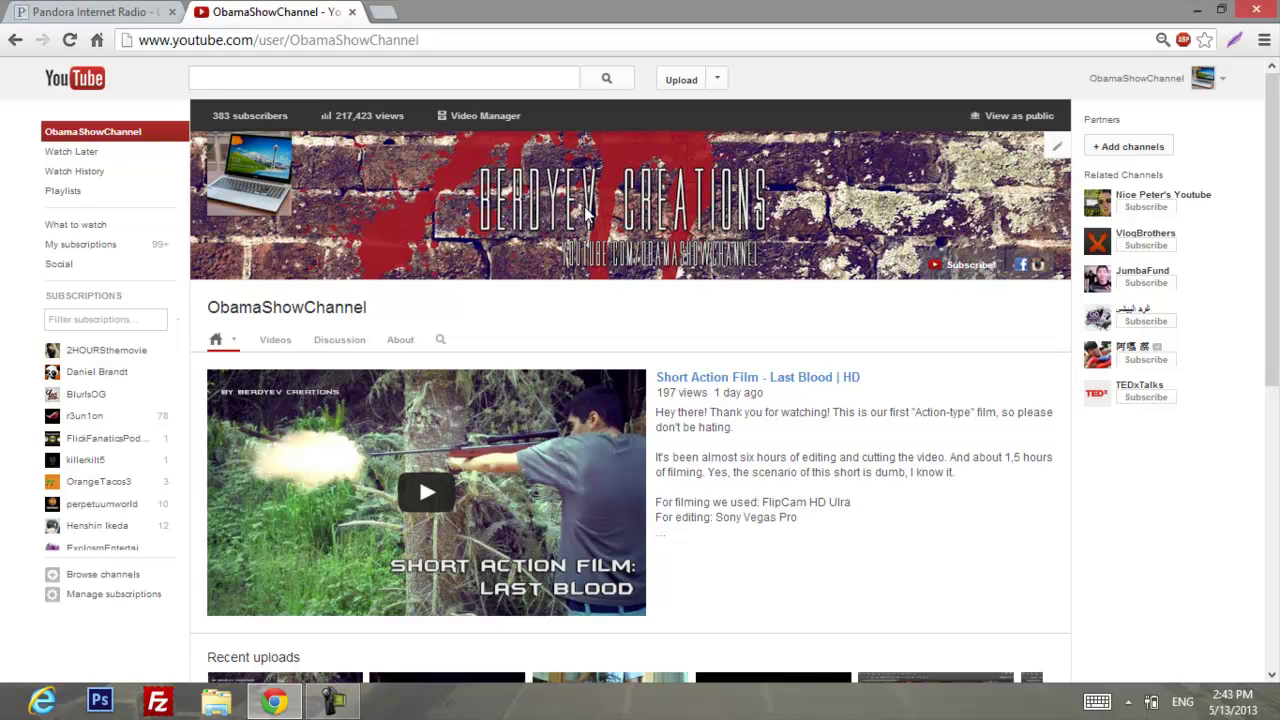
# - View the banner's edit options on YouTube, then minimize Chrome to reach the desktop
pyautogui.click(1057, 146)
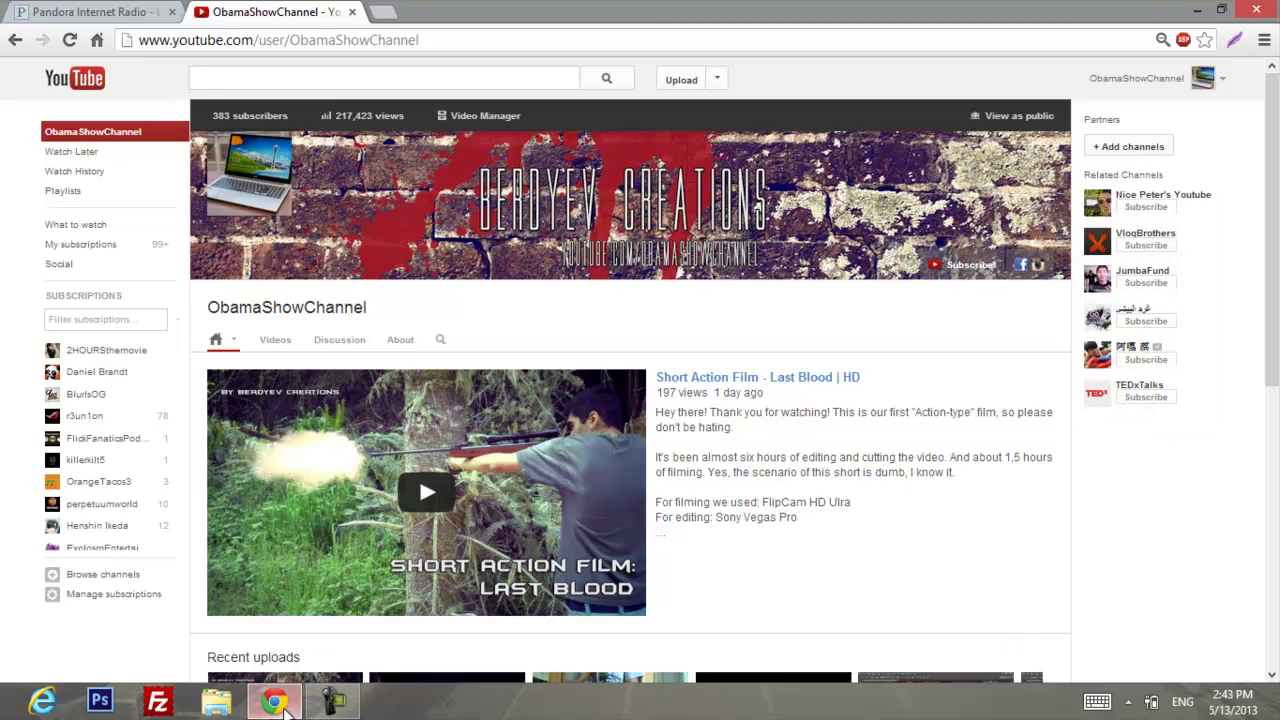
pyautogui.click(280, 700)
# - Start Photoshop CS6, bring up the File > New dialog, then return to Chrome
pyautogui.click(99, 700)
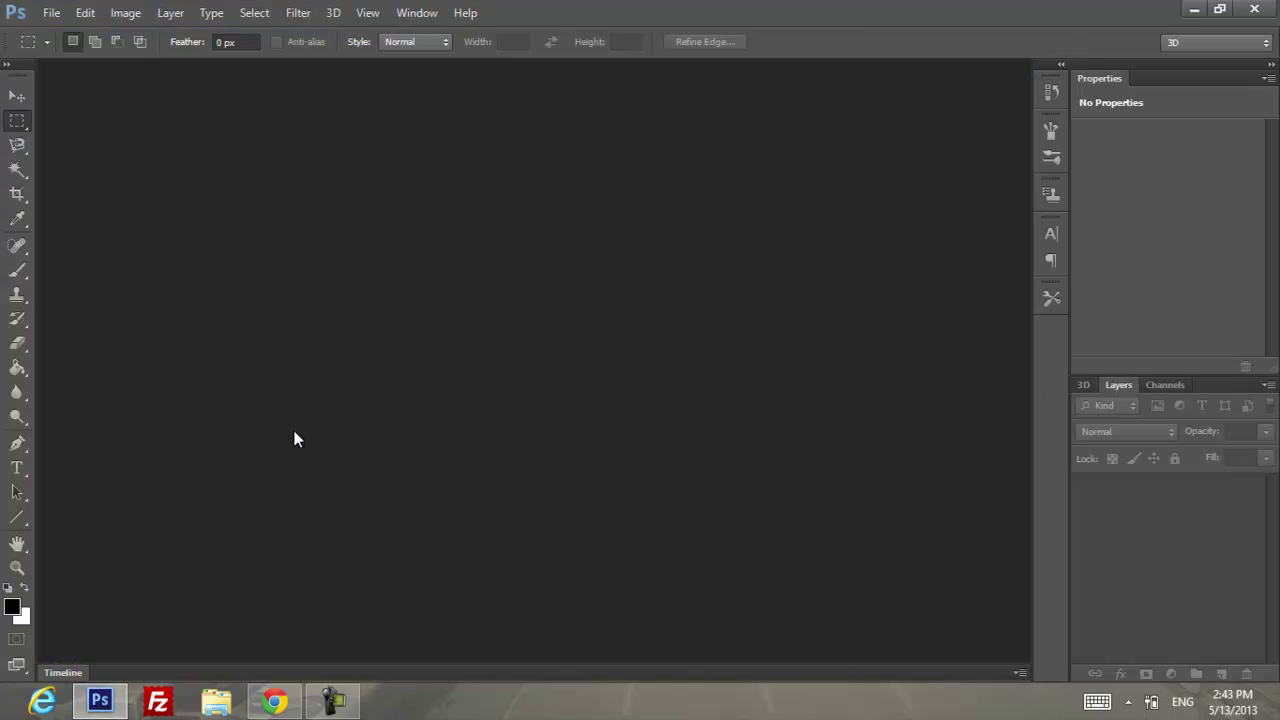
pyautogui.click(51, 12)
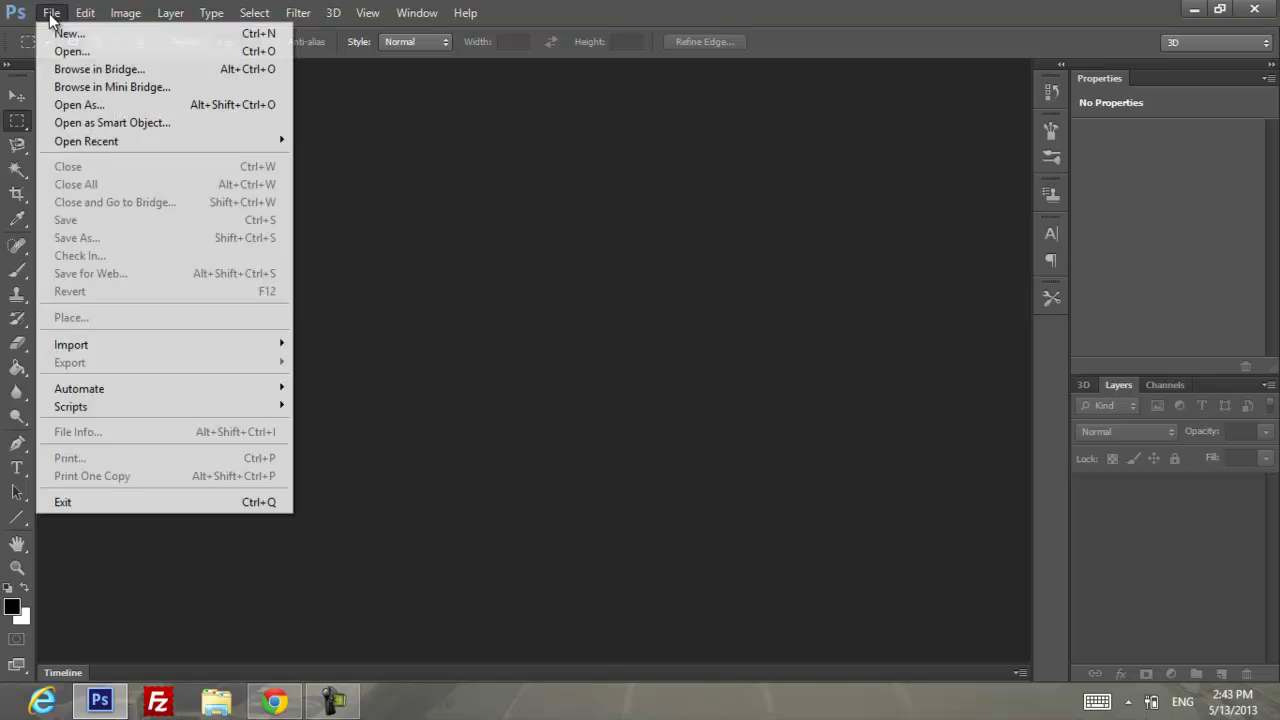
pyautogui.click(56, 31)
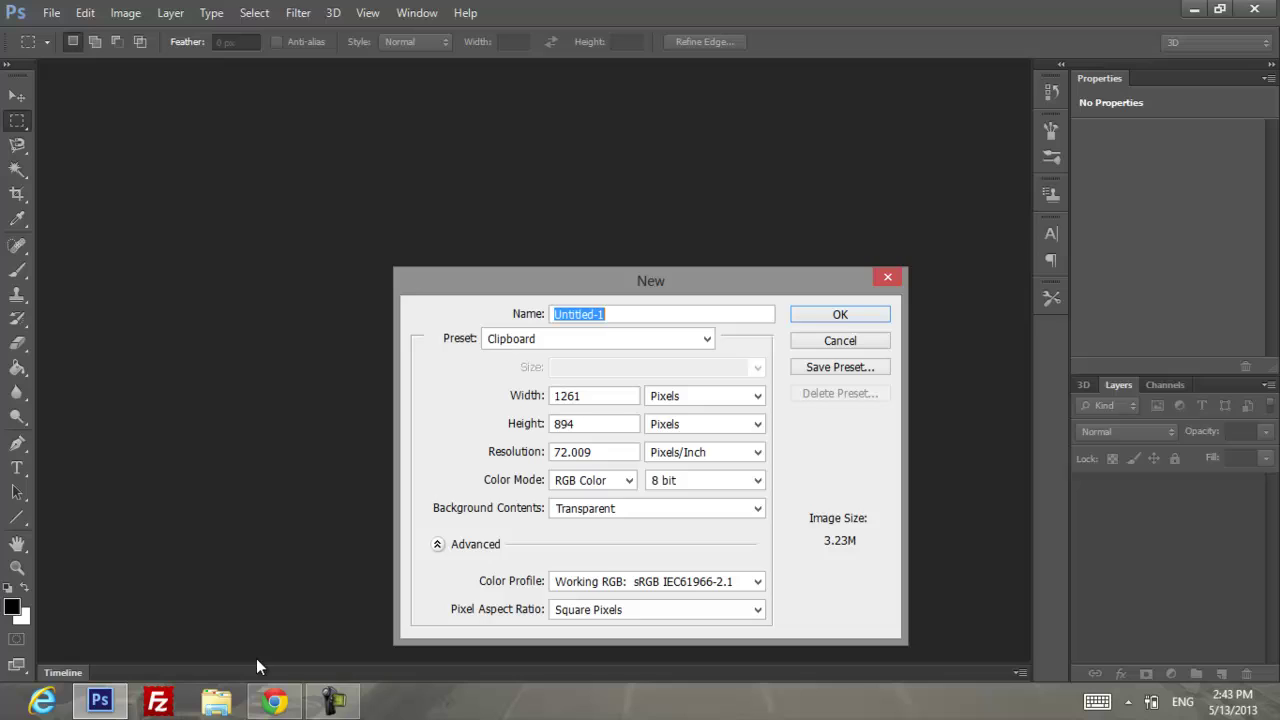
pyautogui.click(274, 700)
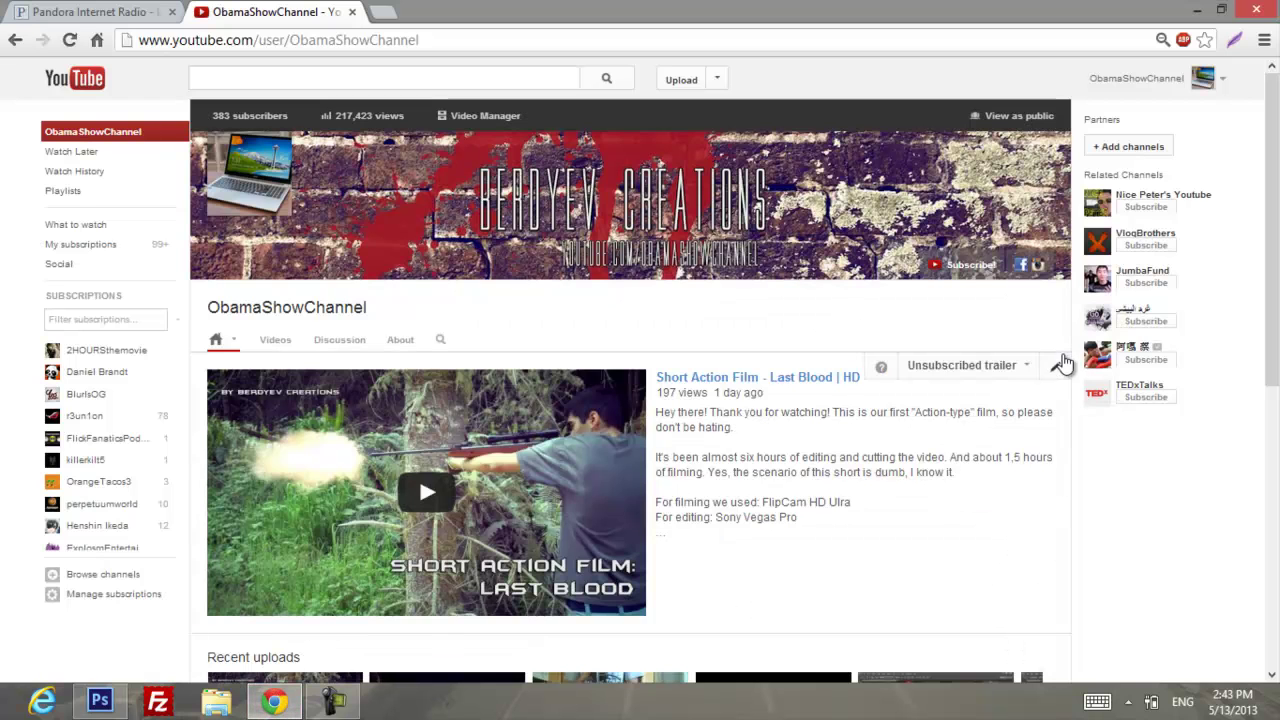
pyautogui.moveTo(630, 205)
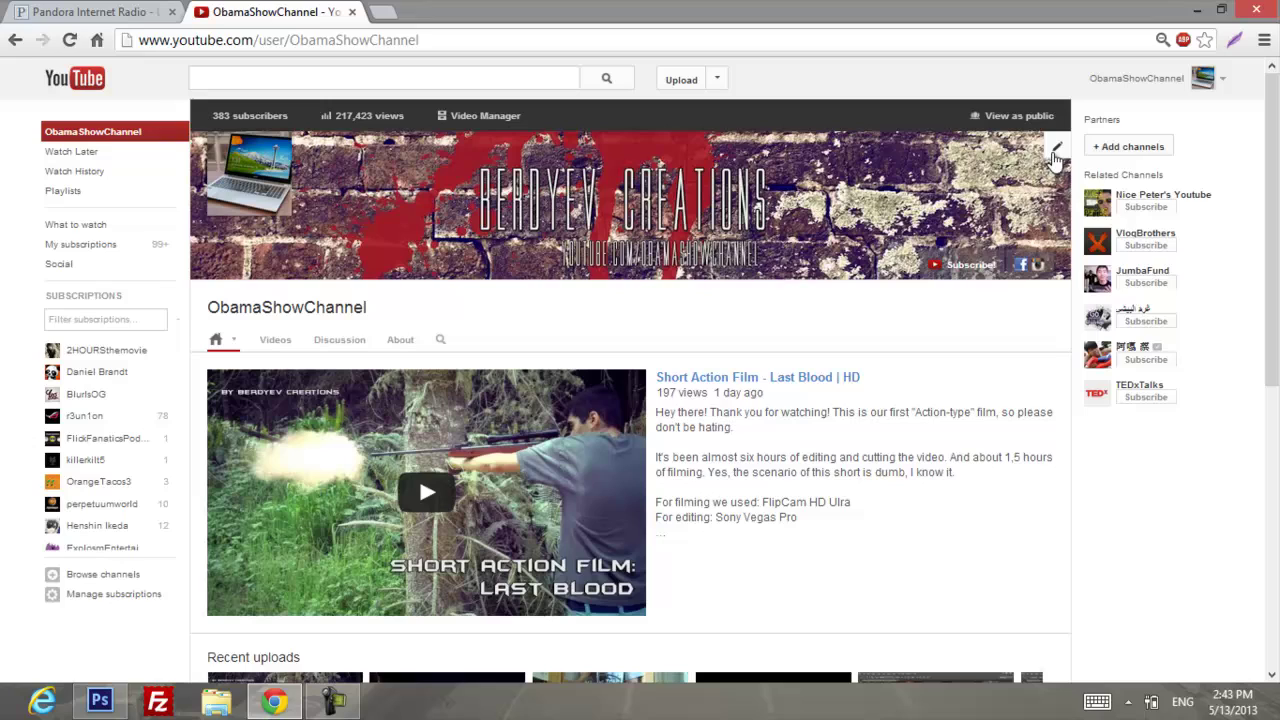
# - Open YouTube's Edit channel art window and highlight its recommended 2560 x 1440 size
pyautogui.click(1056, 152)
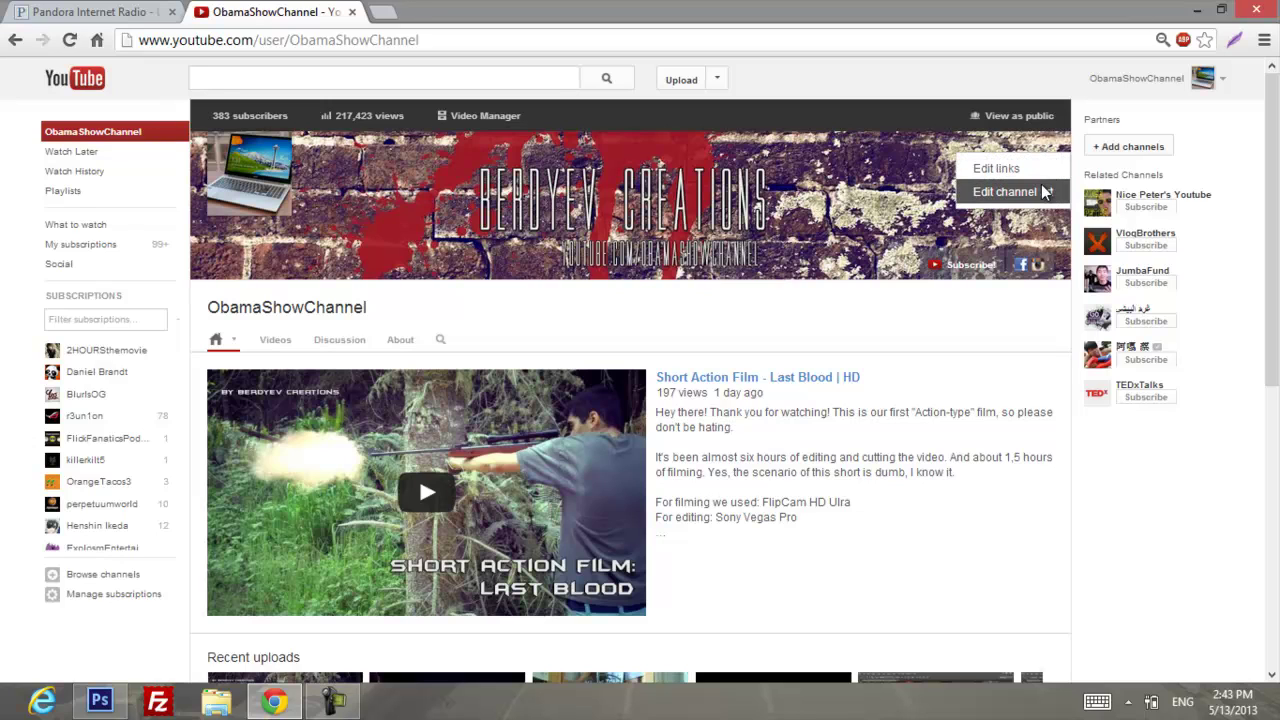
pyautogui.click(1040, 194)
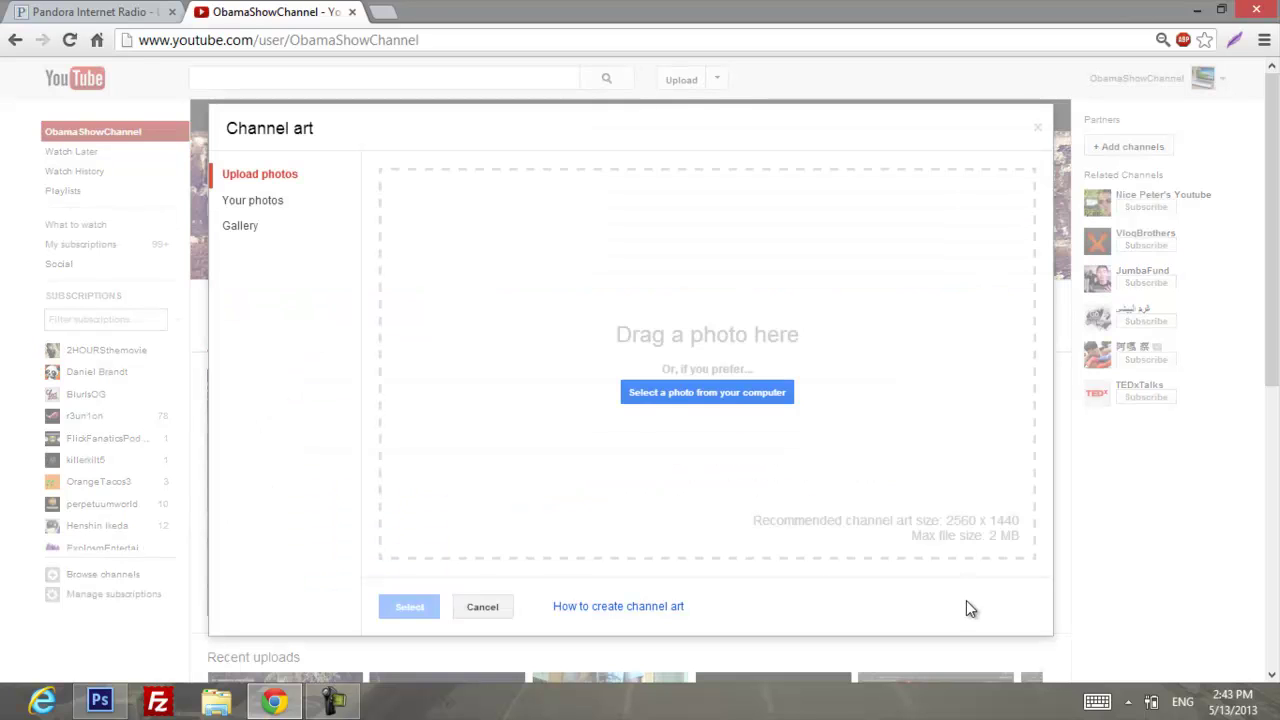
pyautogui.moveTo(946, 520); pyautogui.dragTo(1009, 519)
pyautogui.click(972, 524)
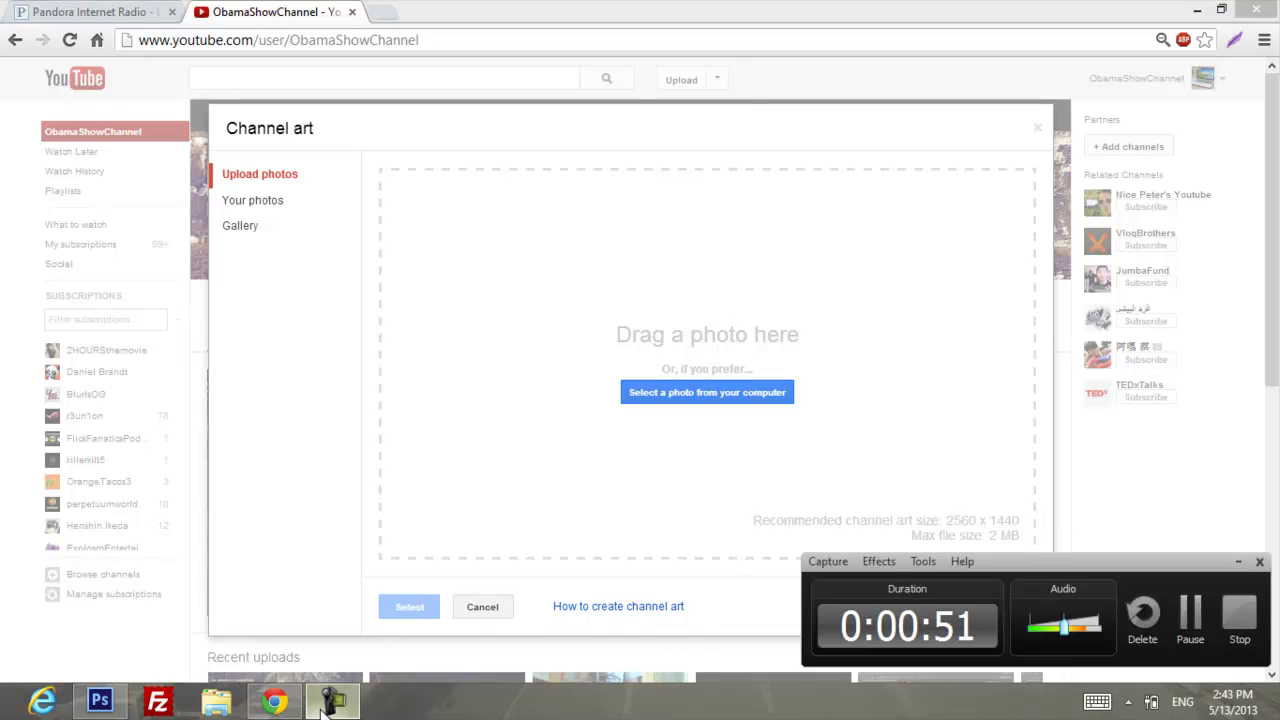
# - Create a new Photoshop document with width 2560 and height 1440 pixels
pyautogui.click(112, 705)
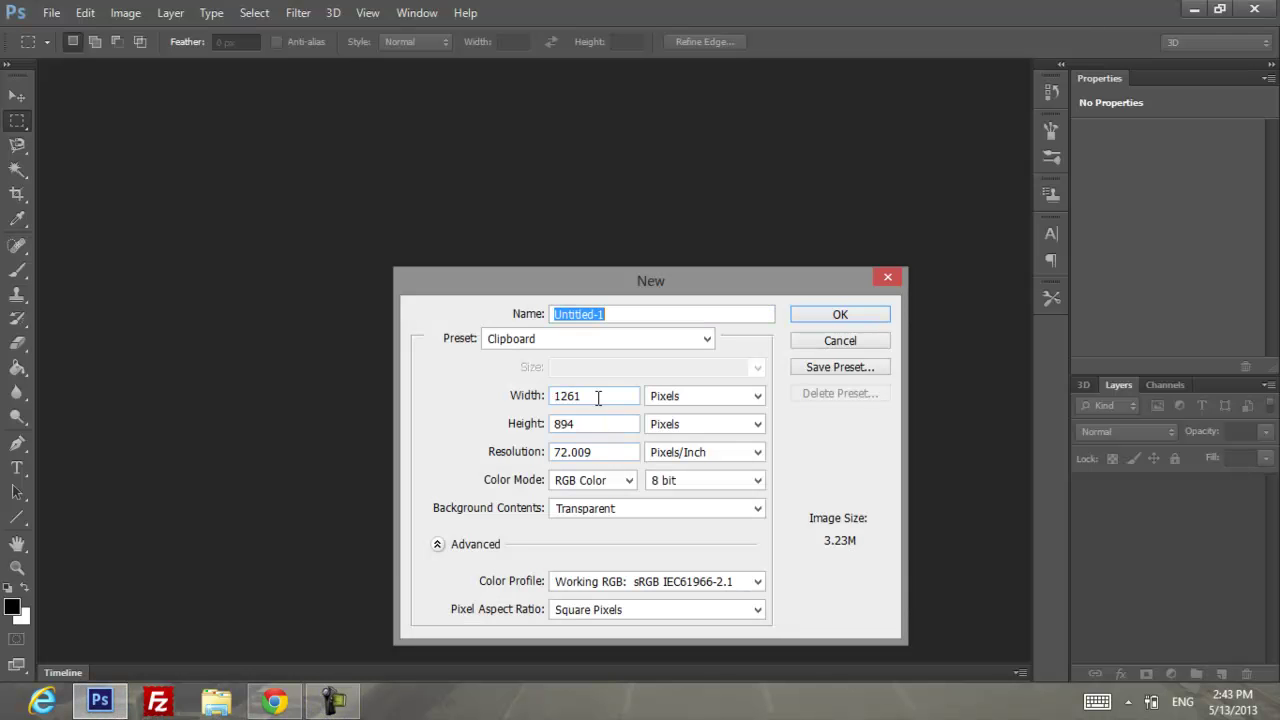
pyautogui.doubleClick(598, 396)
pyautogui.write('255')
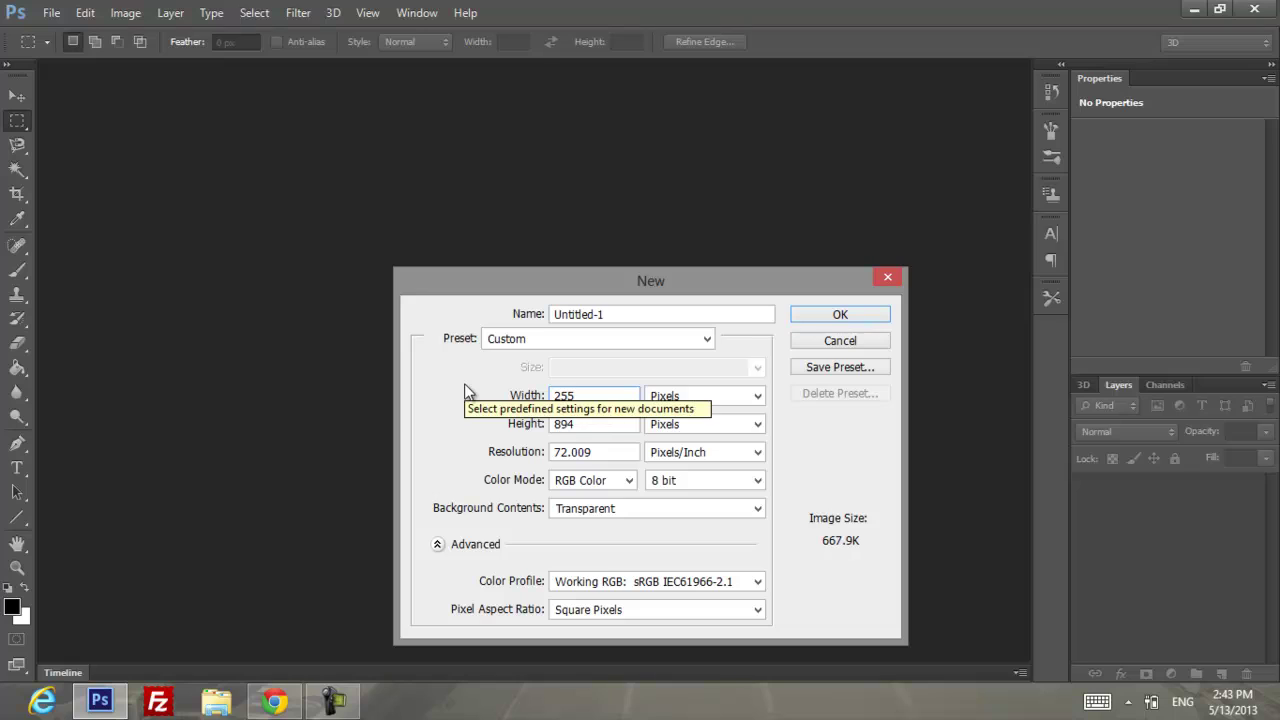
pyautogui.press('BackSpace')
pyautogui.write('69')
pyautogui.press('BackSpace')
pyautogui.write('0')
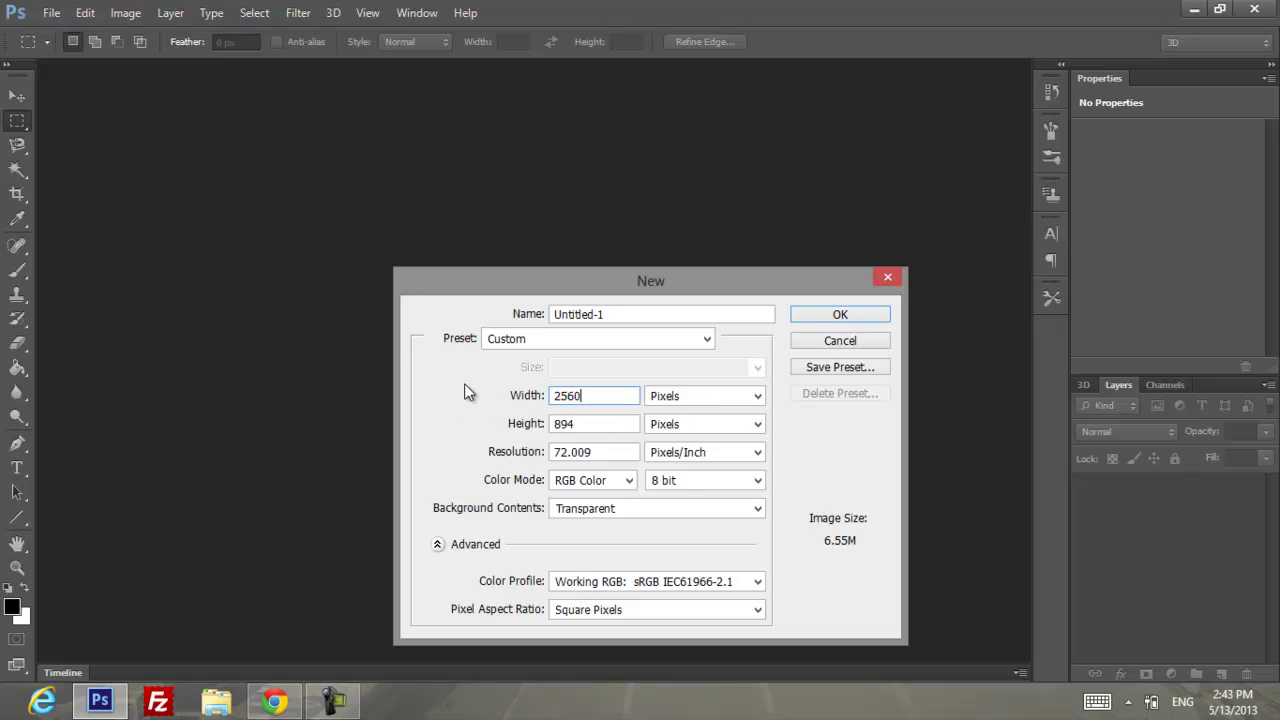
pyautogui.press('Tab')
pyautogui.press('Tab')
pyautogui.write('1440')
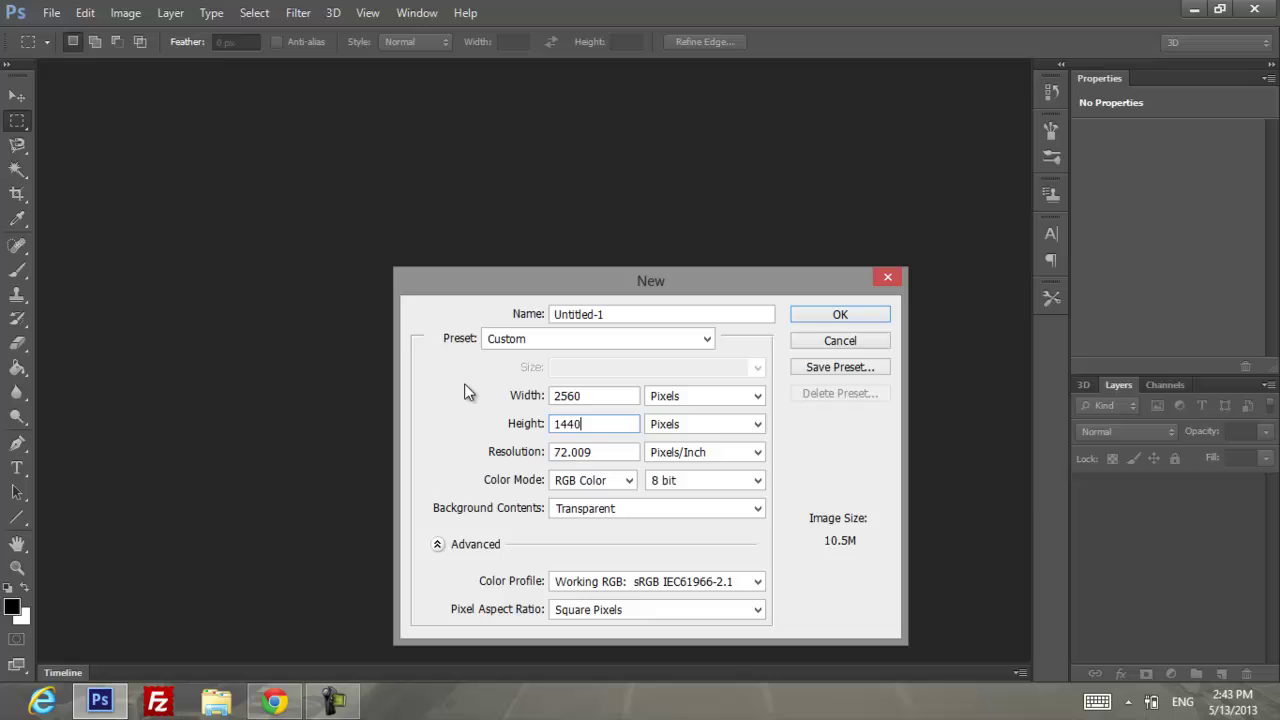
pyautogui.click(812, 316)
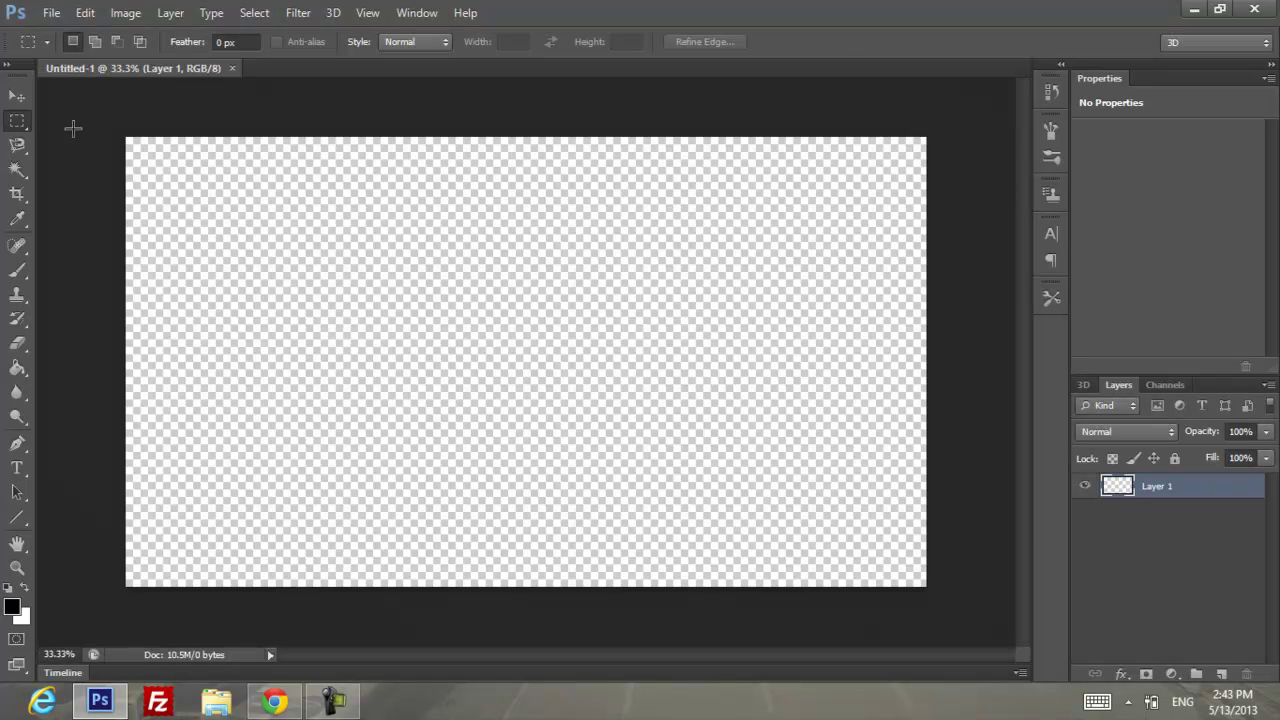
pyautogui.click(20, 97)
# - Cancel YouTube's Channel art upload window to return to the channel page
pyautogui.click(276, 697)
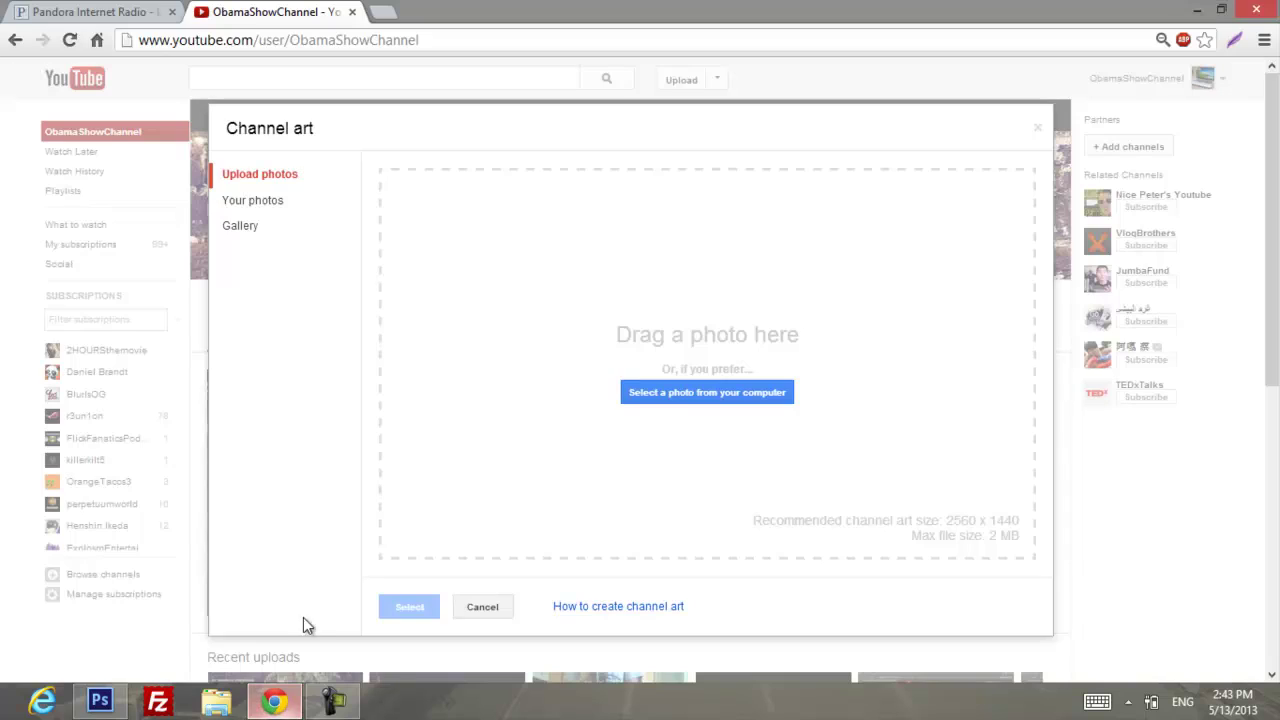
pyautogui.click(1035, 135)
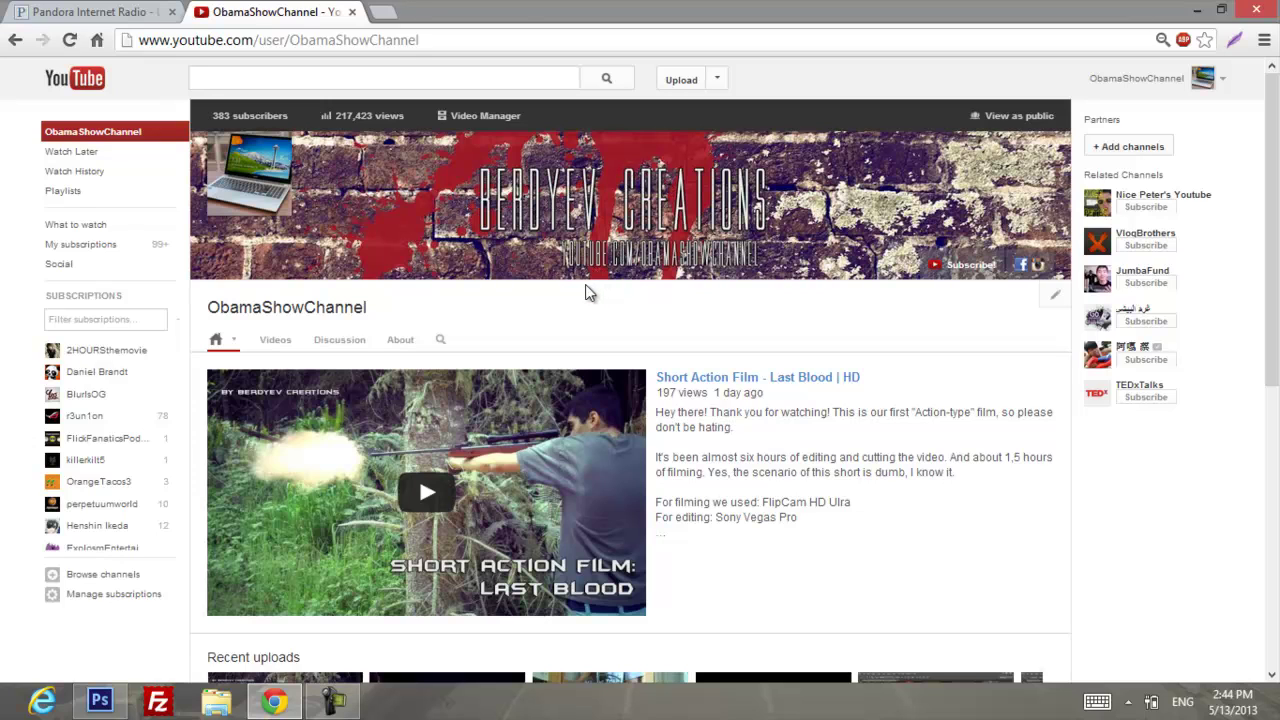
# - Search Google Images in a new tab for 'bricks hd wallpapers'
pyautogui.click(390, 13)
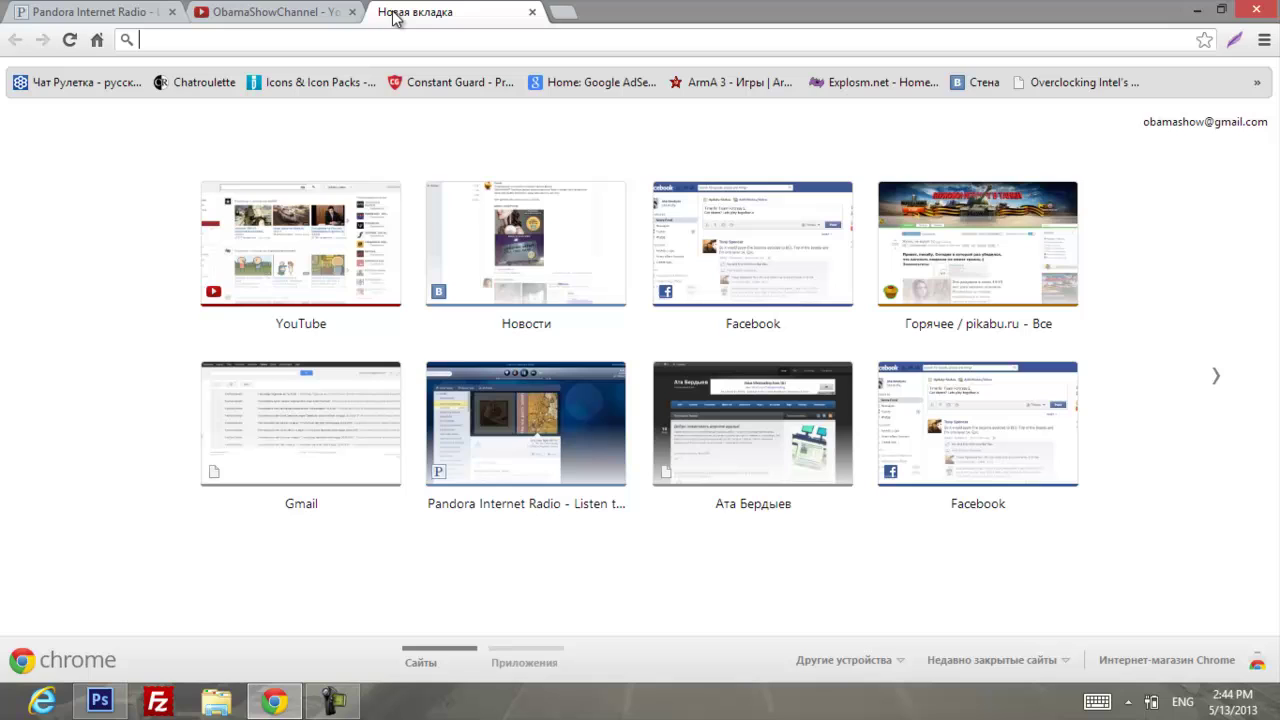
pyautogui.write('ima')
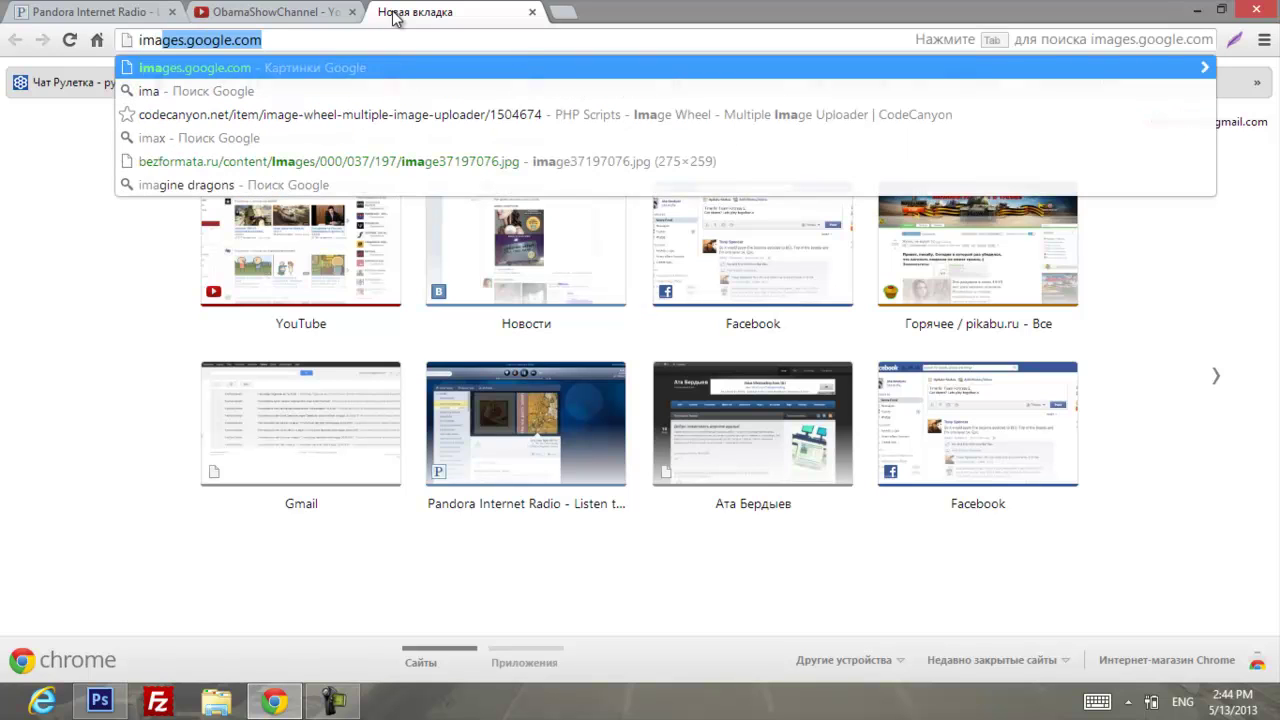
pyautogui.press('Return')
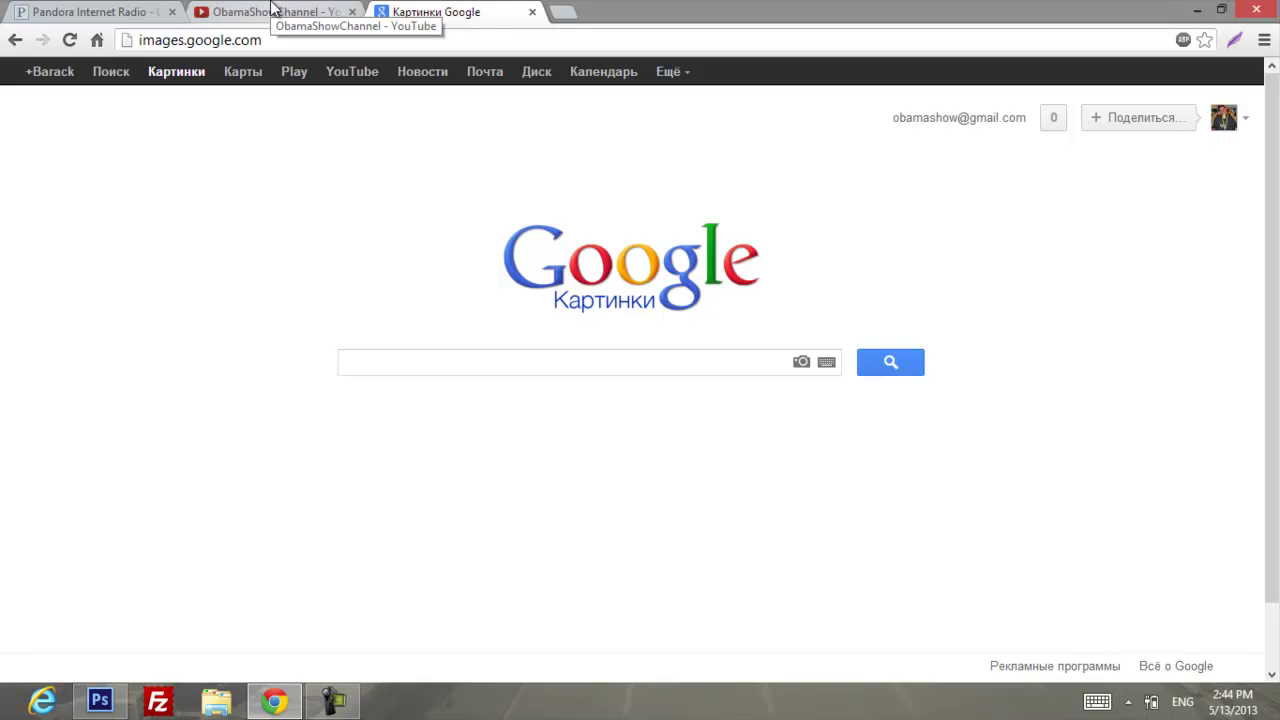
pyautogui.write('bricks hd ')
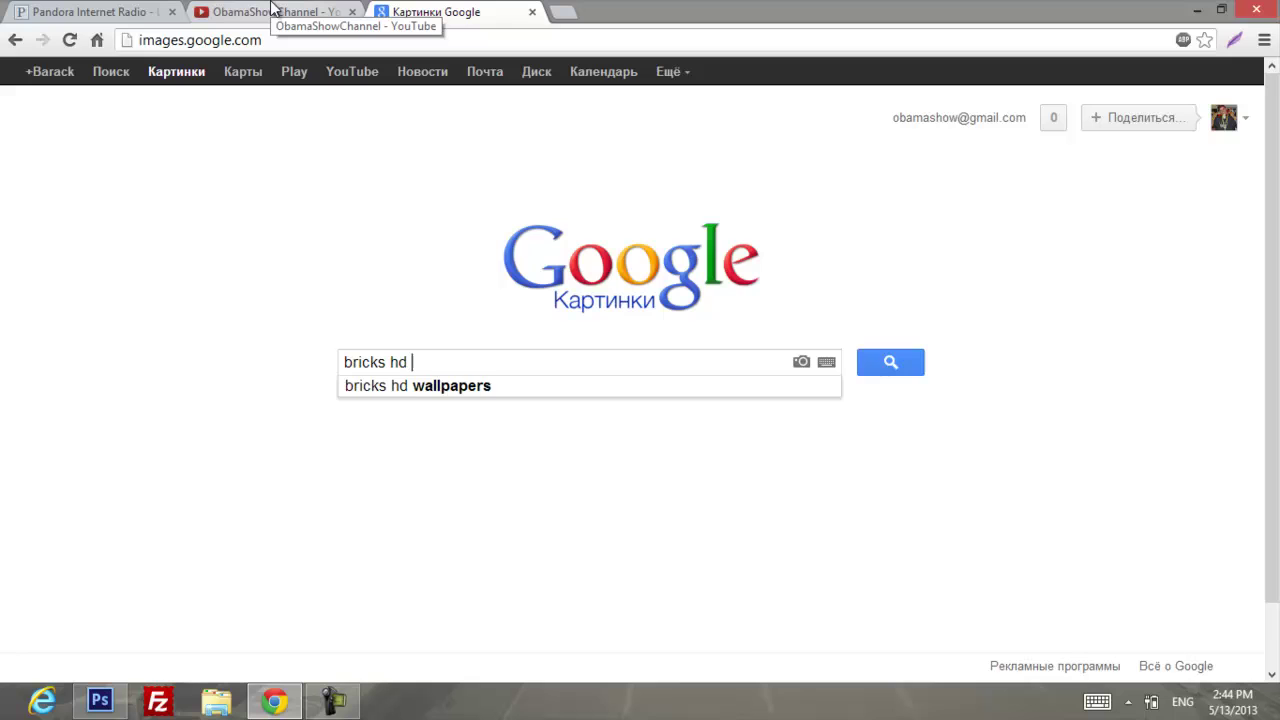
pyautogui.write('wallpapers')
pyautogui.press('Return')
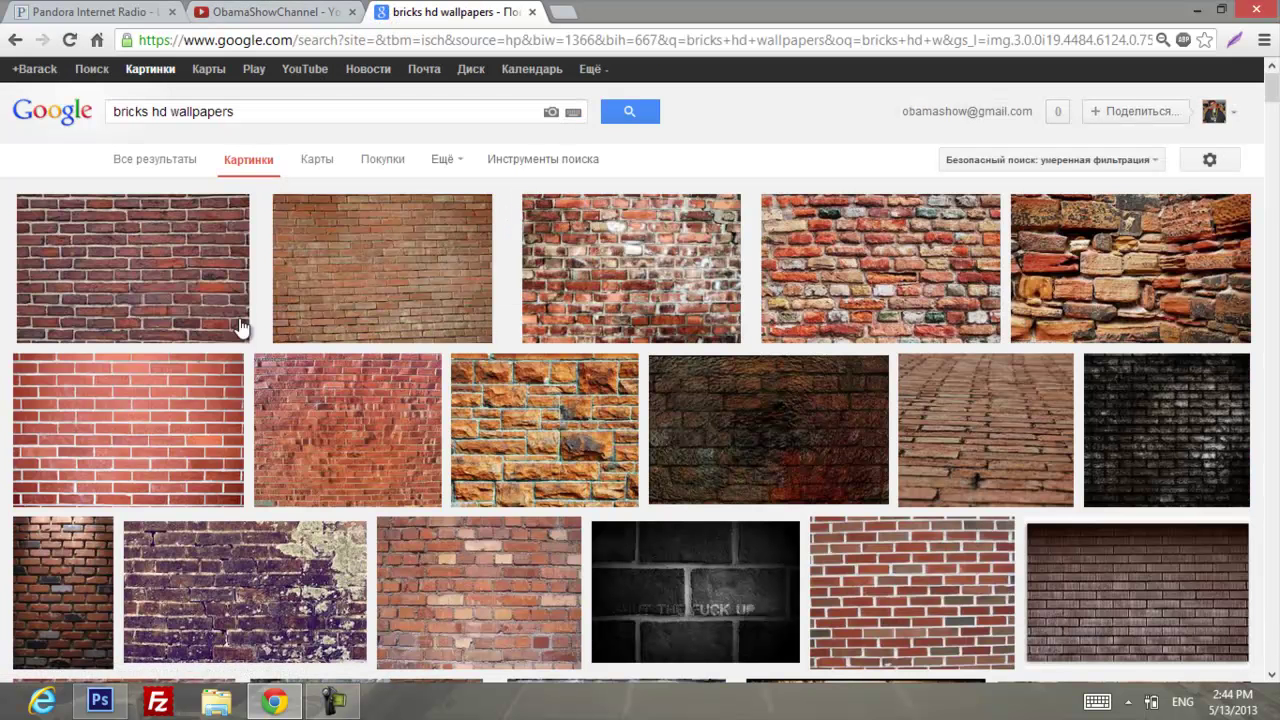
# - Preview the purple, moss-covered brick wall result from wallpaperswide.com
pyautogui.scroll(-2, 310, 390)
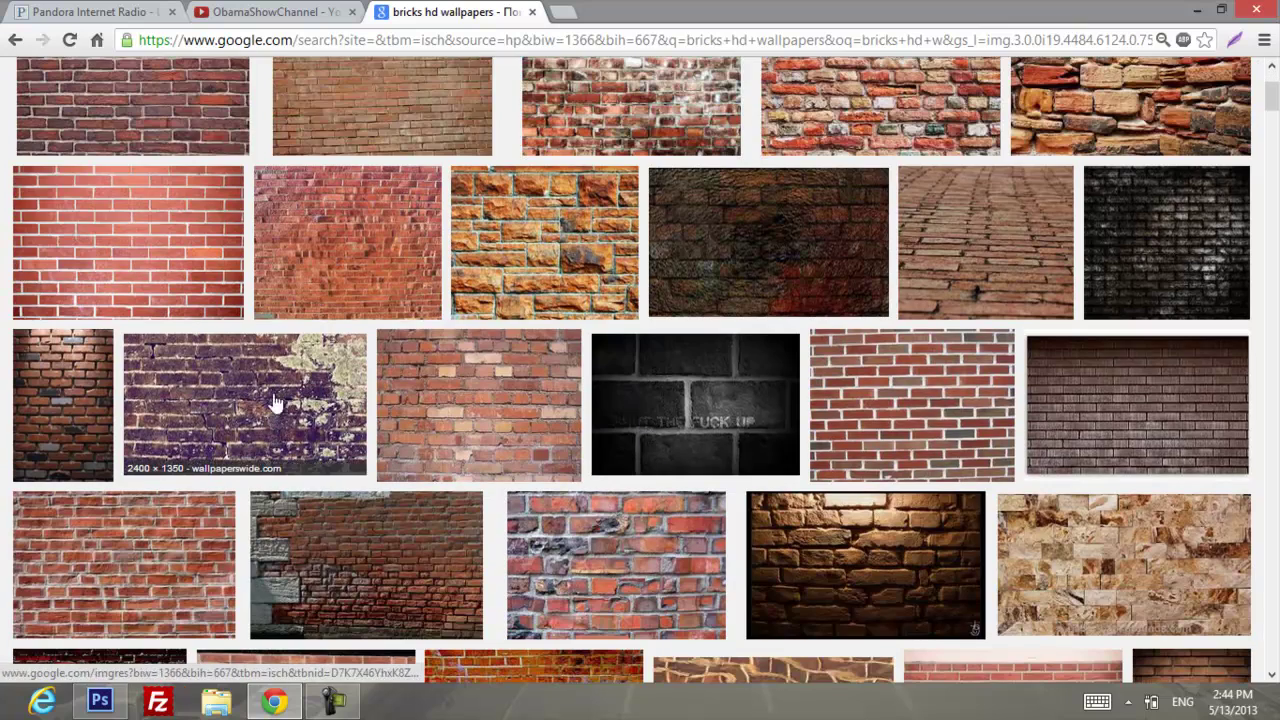
pyautogui.click(270, 12)
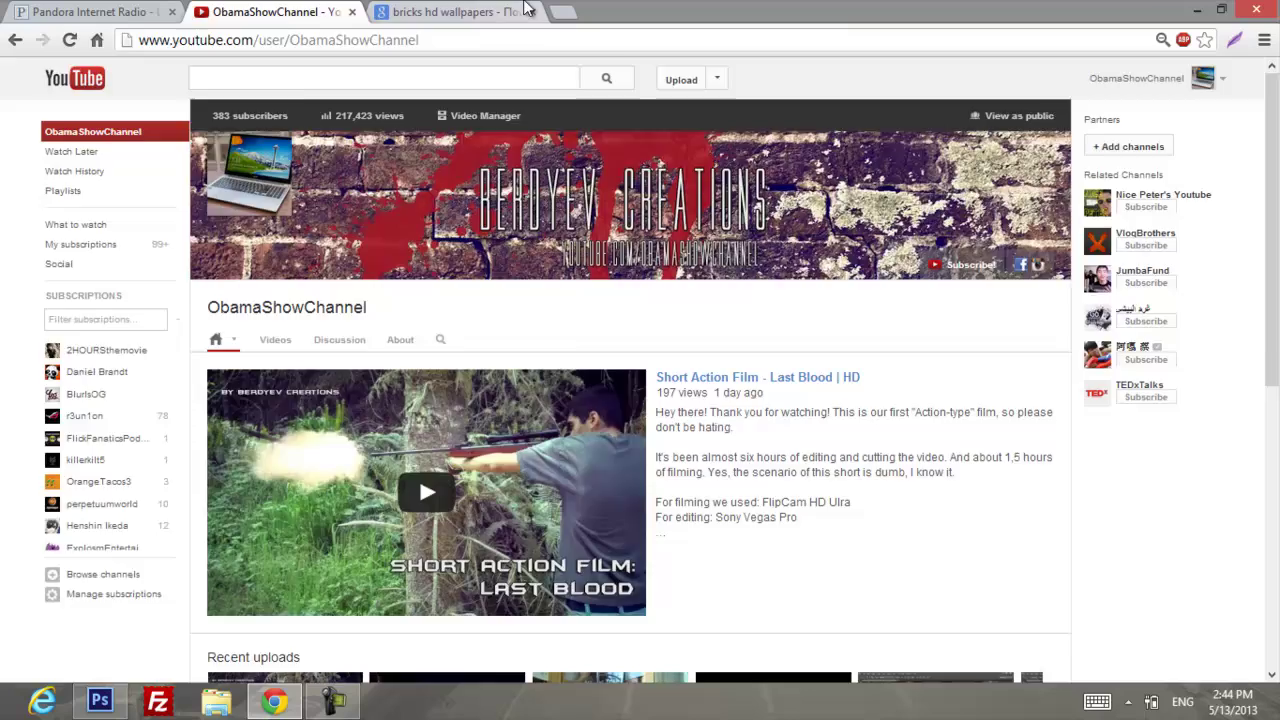
pyautogui.click(505, 14)
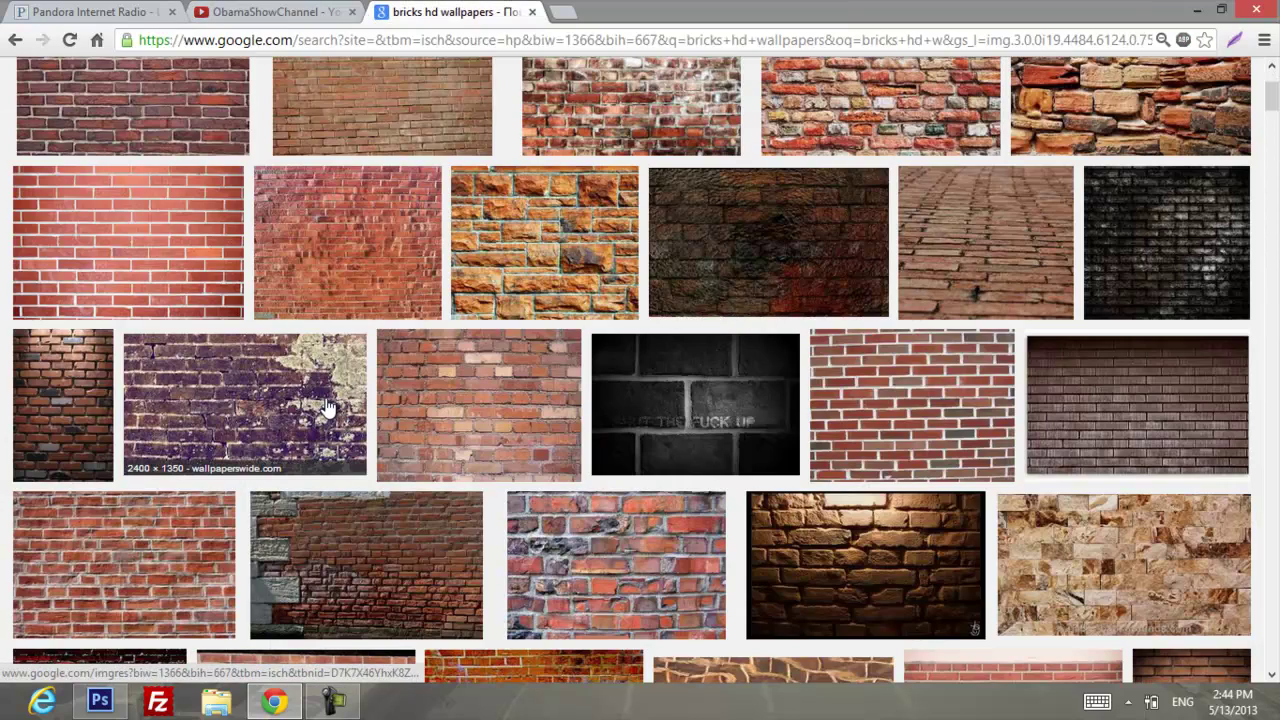
pyautogui.click(323, 410)
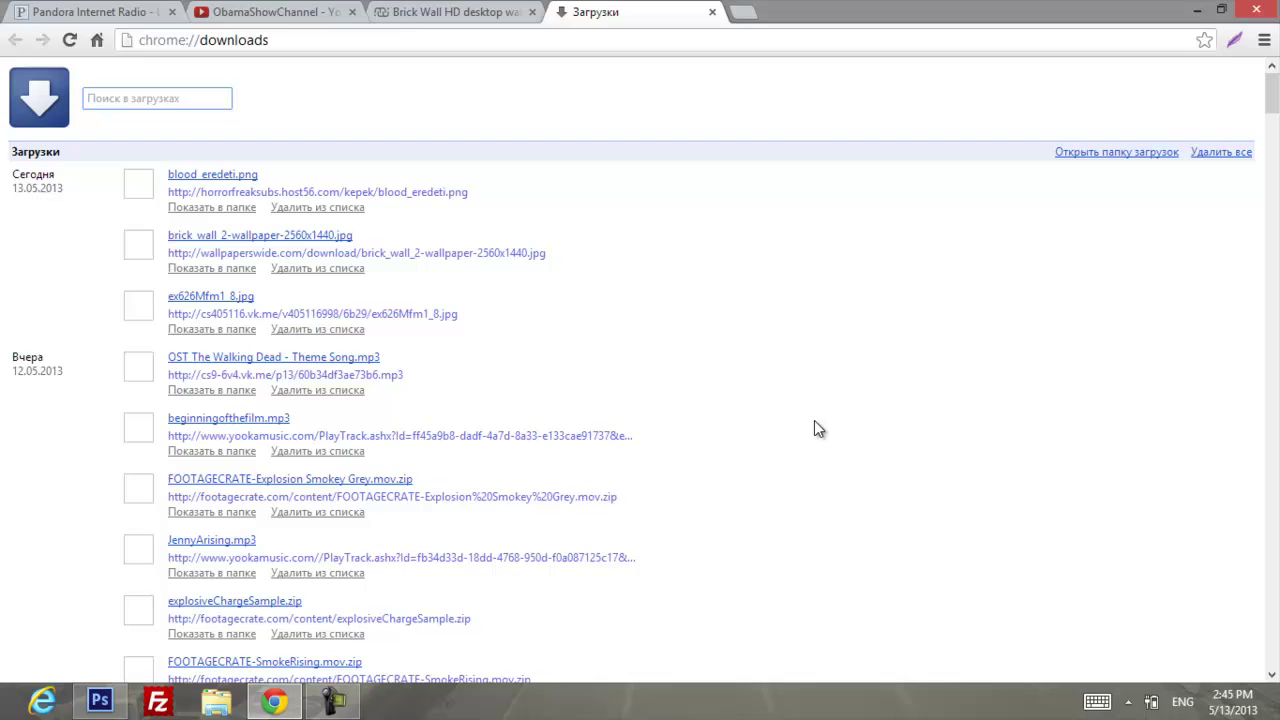
# - Open the downloaded 2560x1440 brick wallpaper from its folder in Photoshop CS6
pyautogui.click(245, 270)
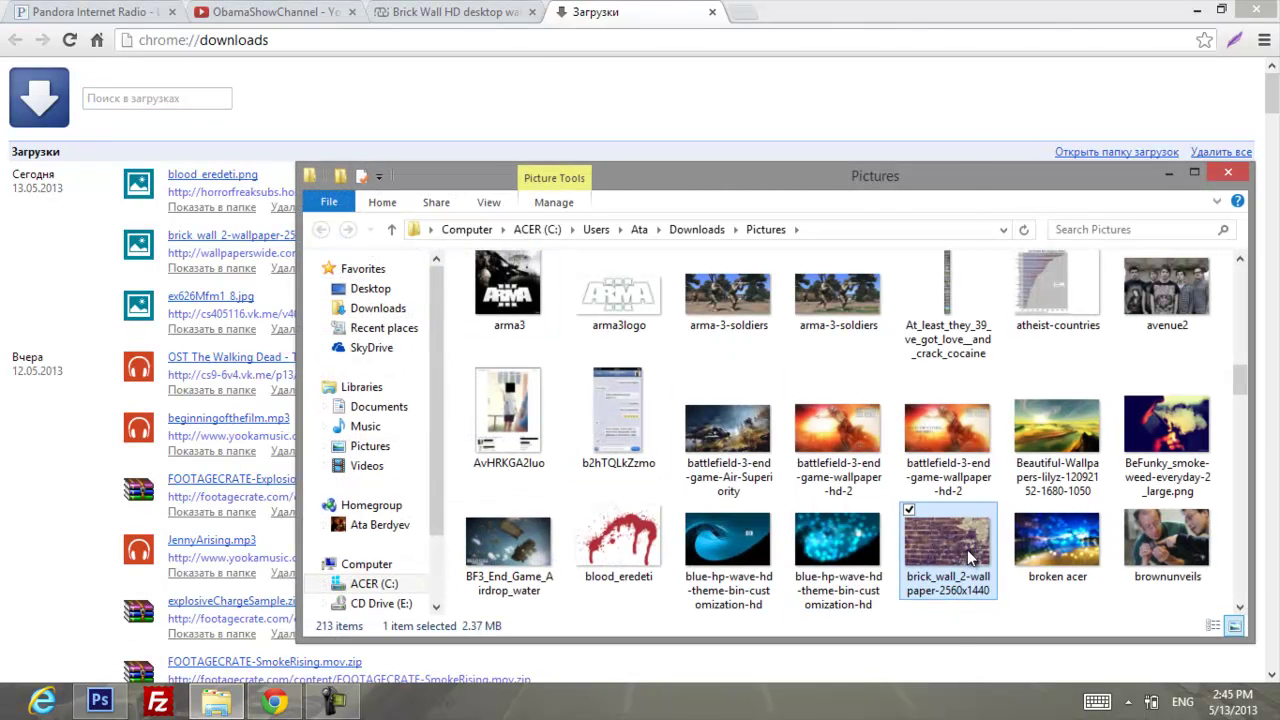
pyautogui.rightClick(968, 558)
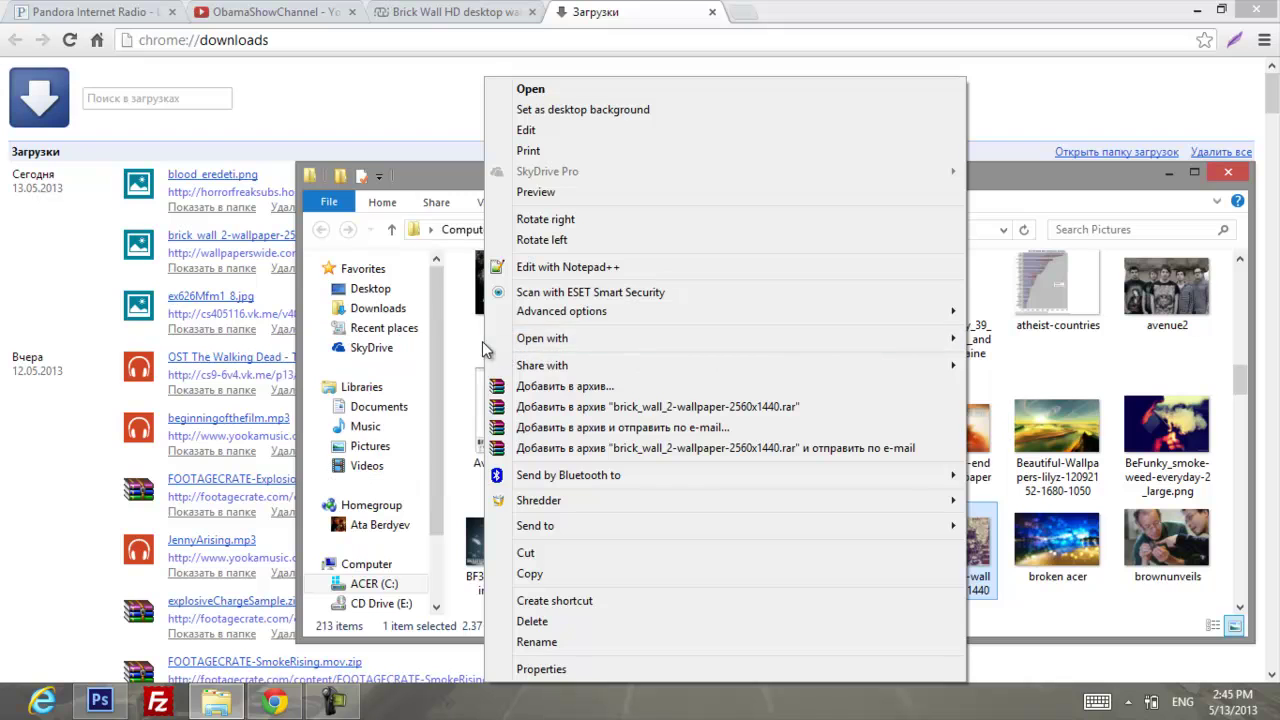
pyautogui.moveTo(542, 338)
pyautogui.click(340, 331)
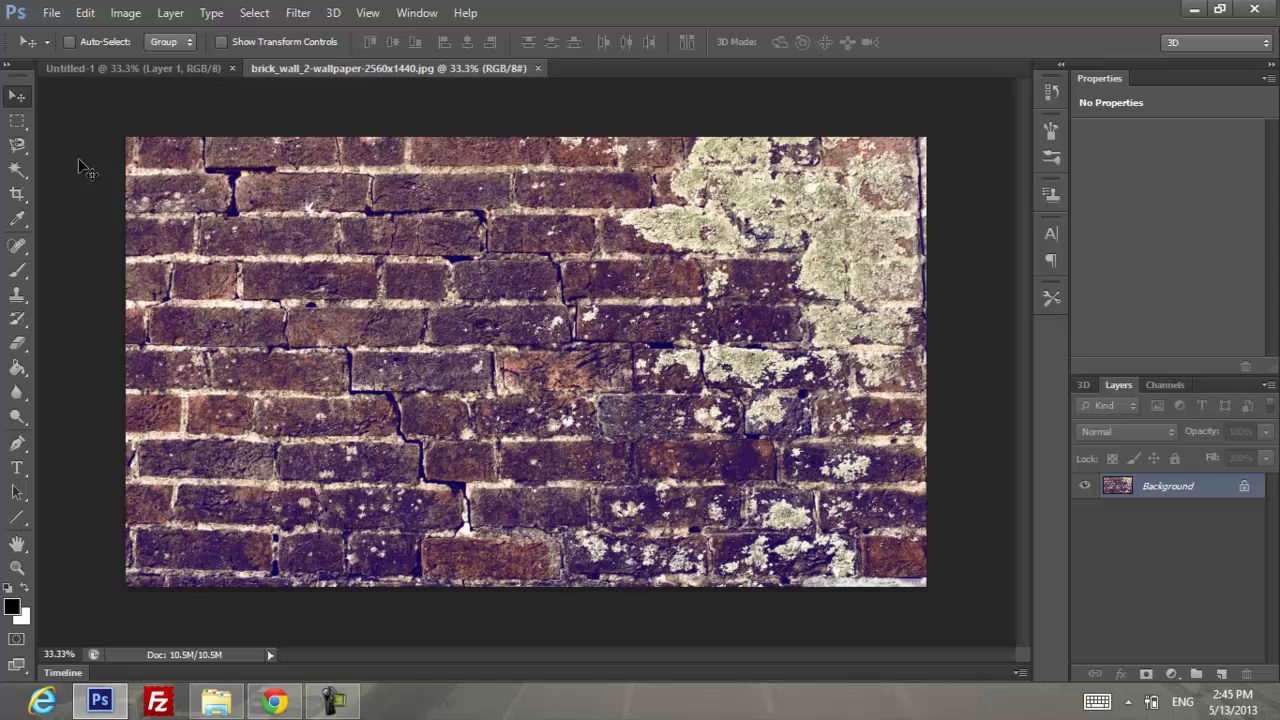
# - Select the whole brick wall image and paste it into the Untitled-1 banner as Layer 1
pyautogui.hotkey('ctrl', 'a')
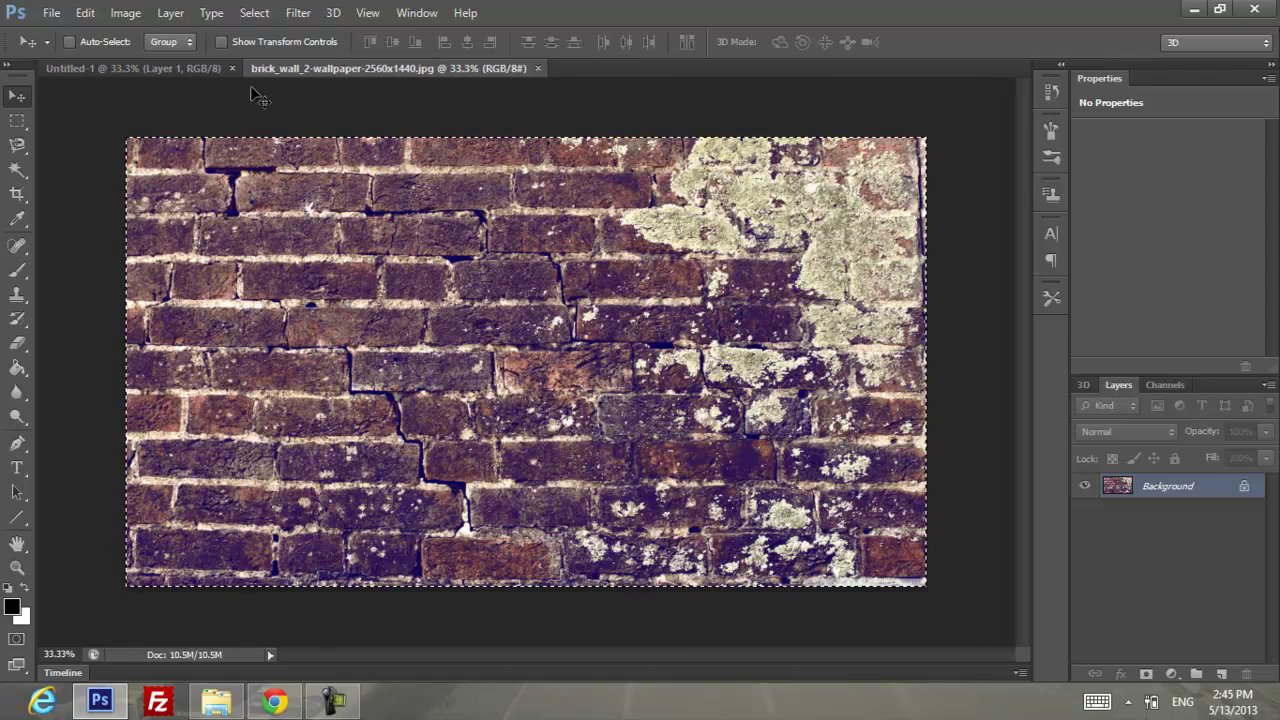
pyautogui.click(137, 69)
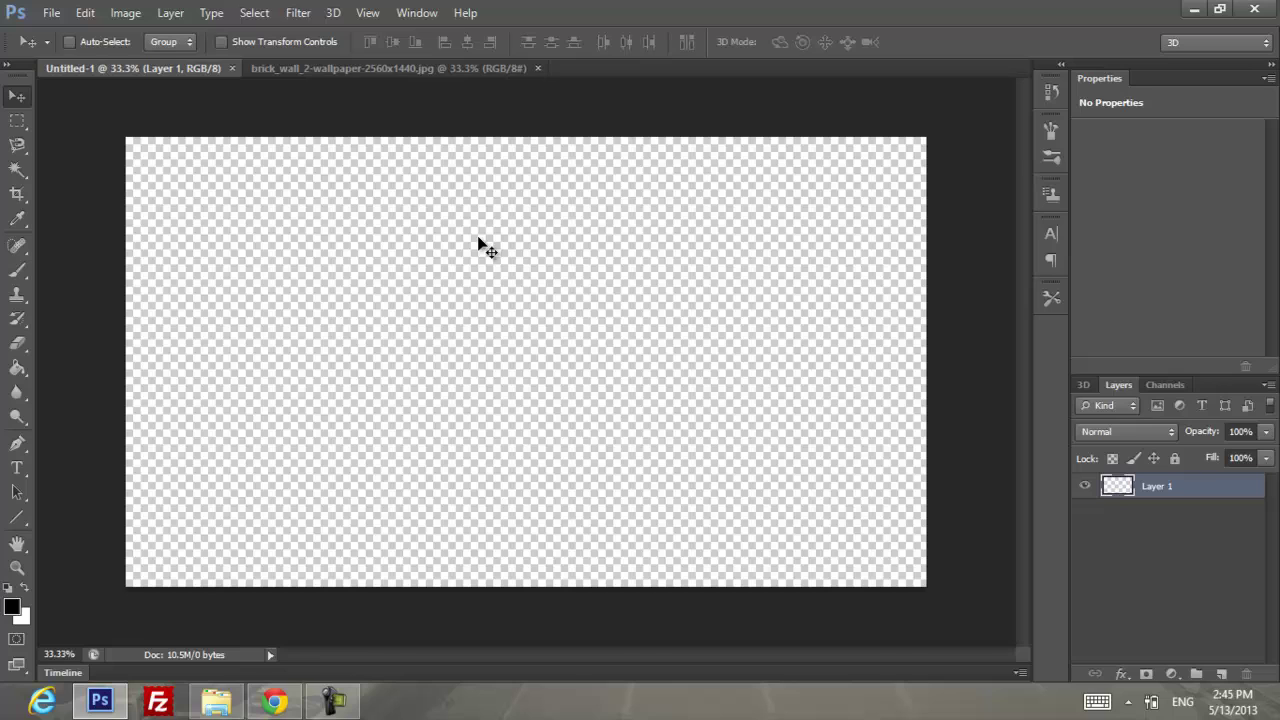
pyautogui.hotkey('ctrl', 'v')
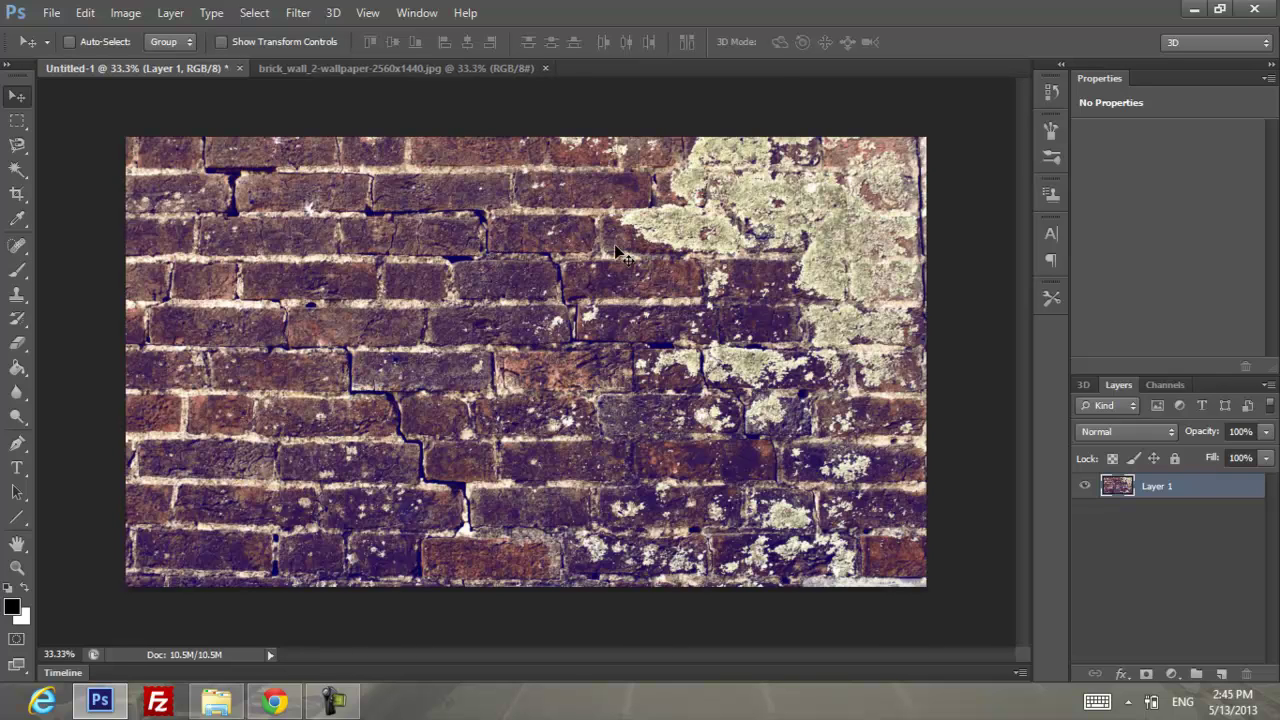
# - Close the brick wallpaper tab and open Google Images in a new tab
pyautogui.click(274, 701)
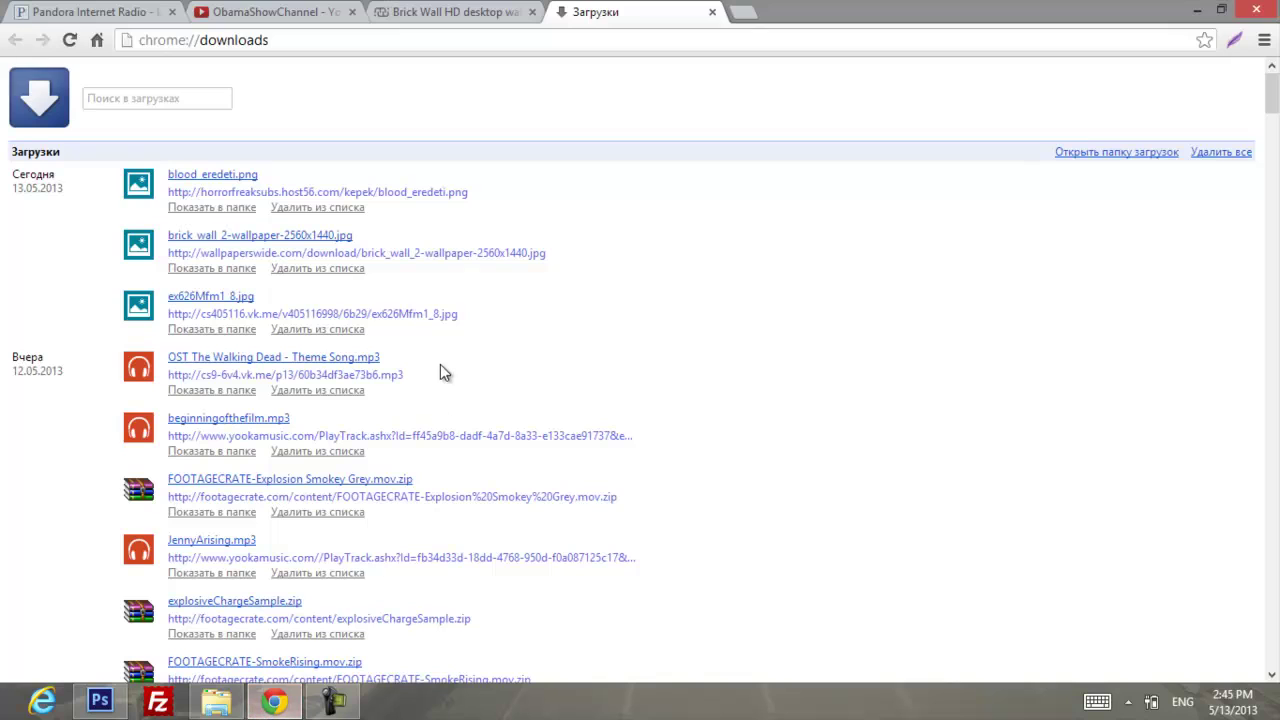
pyautogui.click(448, 11)
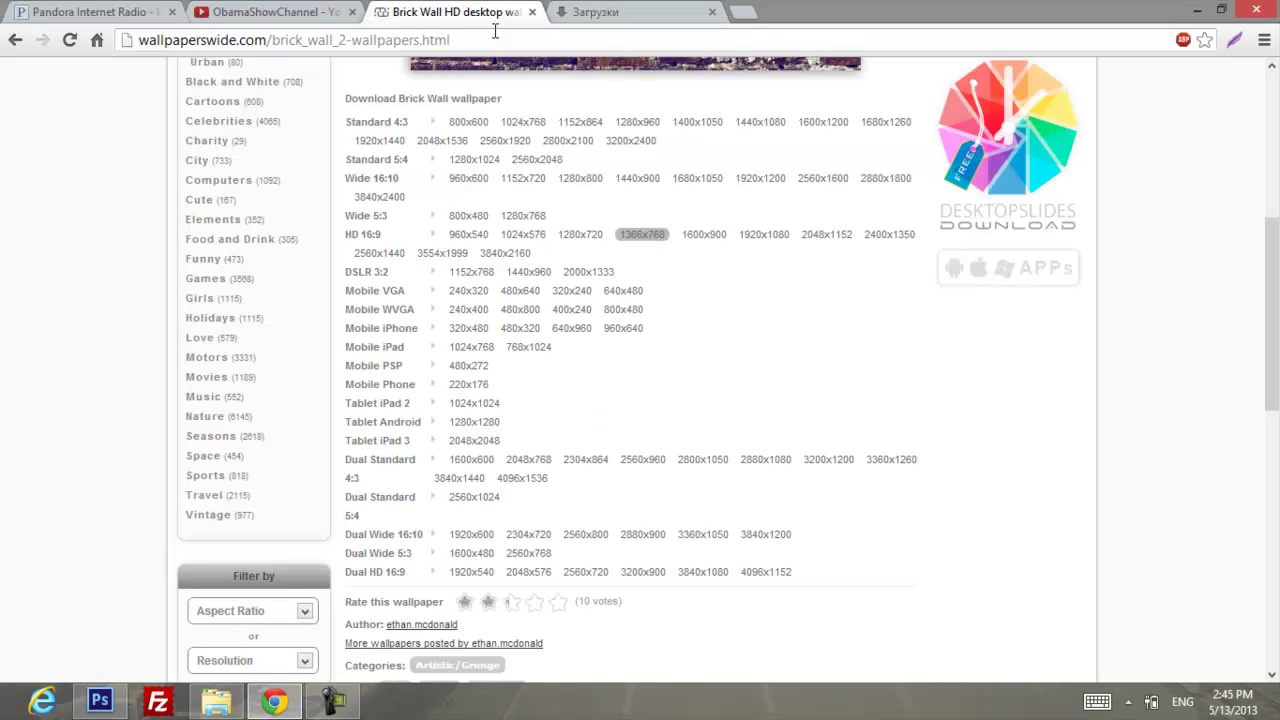
pyautogui.click(532, 11)
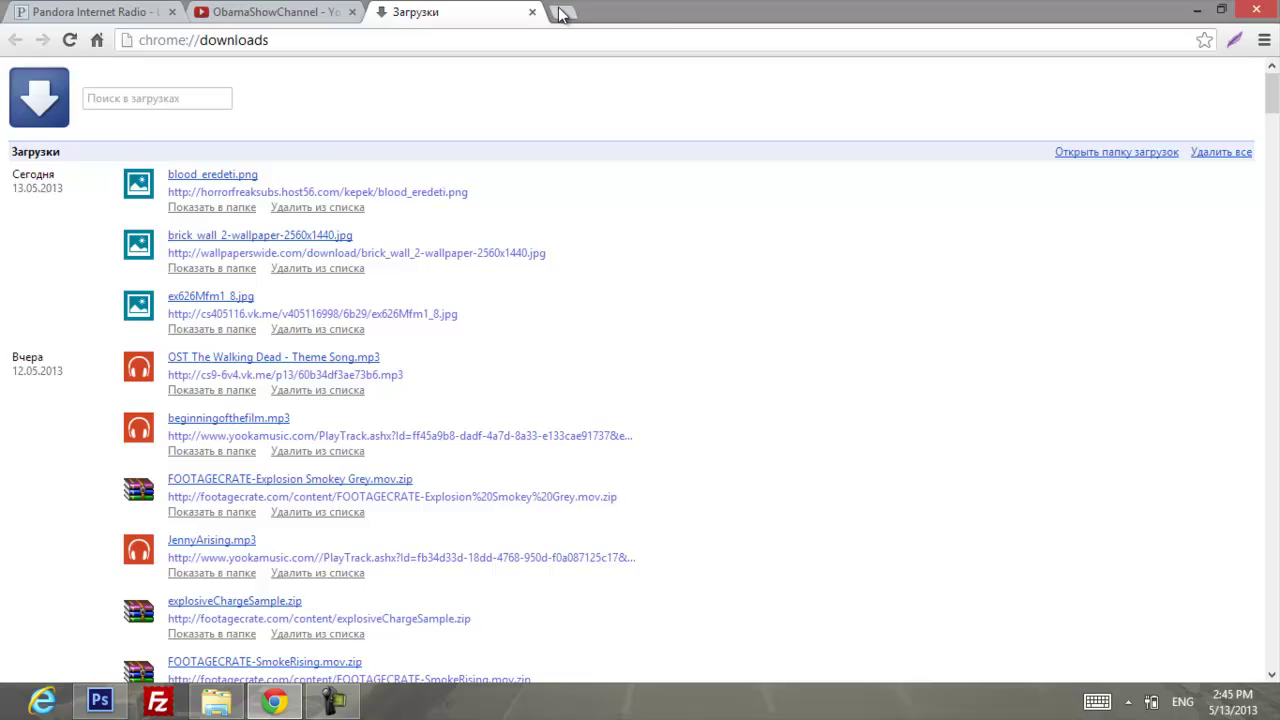
pyautogui.click(560, 12)
pyautogui.write('i')
pyautogui.press('Return')
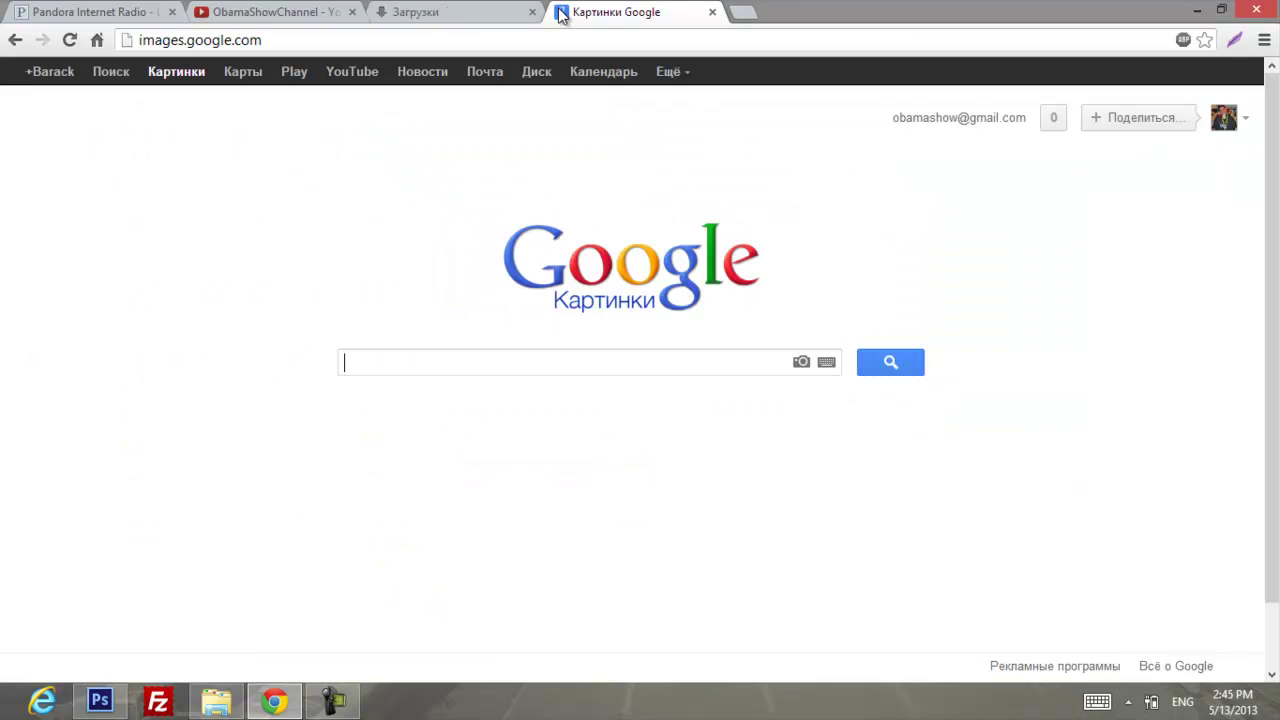
# - Search images for blood hd wallpaper png, then narrow the query to 'blood png'
pyautogui.write('blood hd')
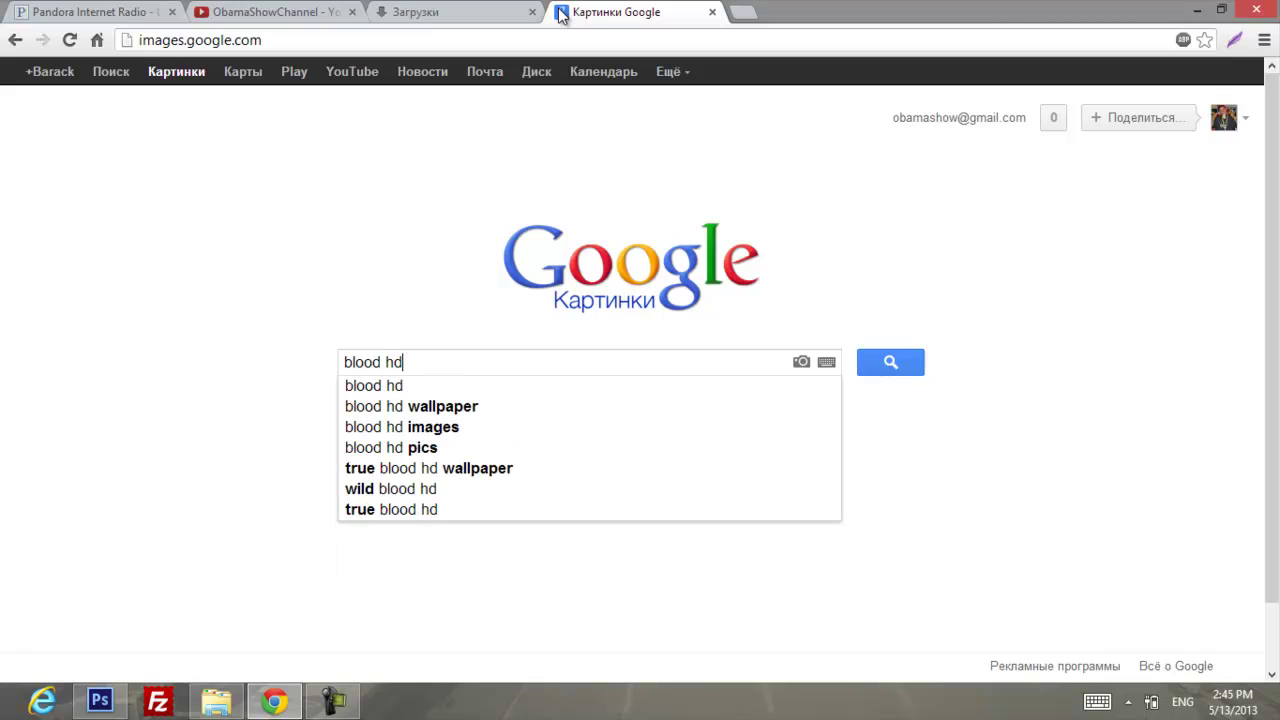
pyautogui.write(' wa')
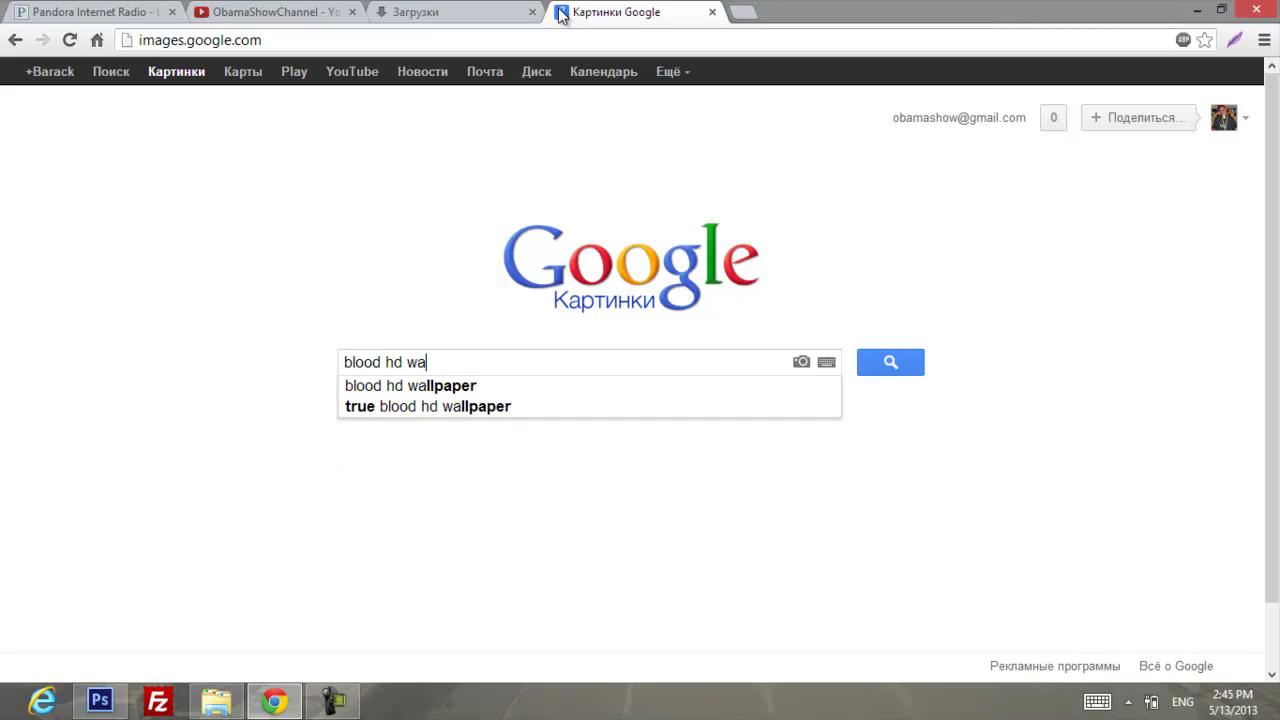
pyautogui.press('Down')
pyautogui.write('p')
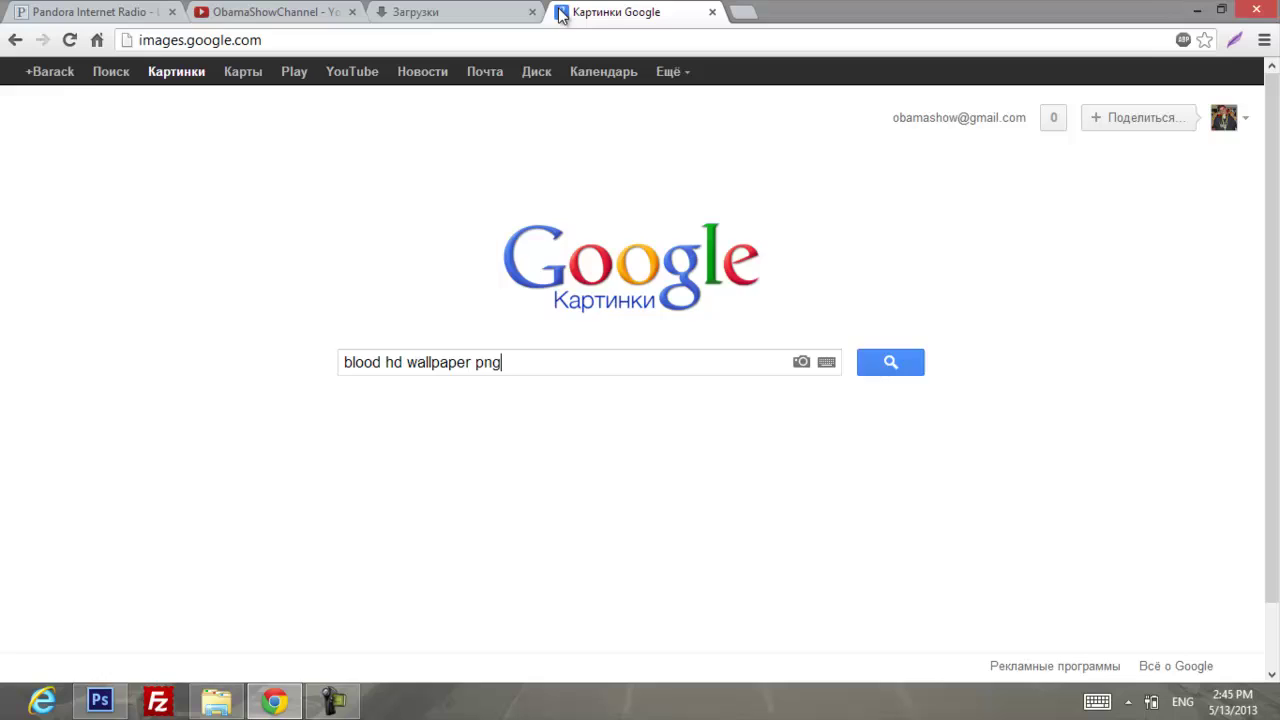
pyautogui.press('Return')
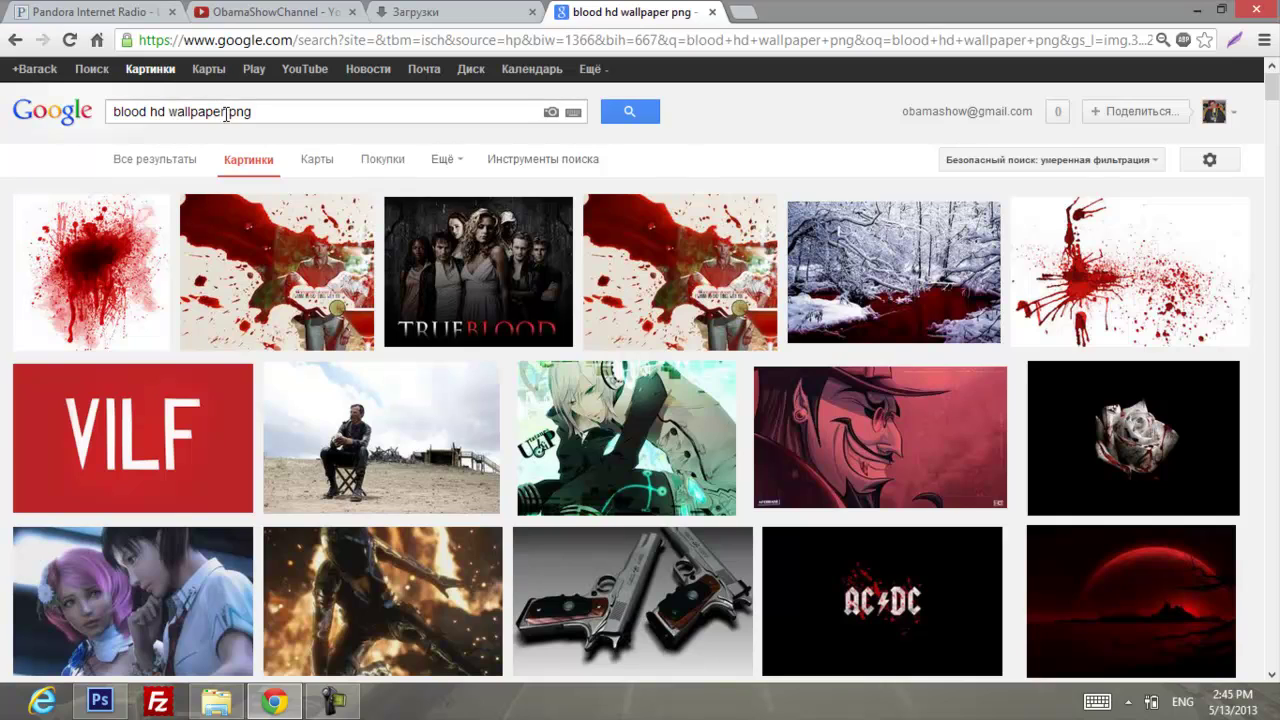
pyautogui.moveTo(226, 113); pyautogui.dragTo(141, 114)
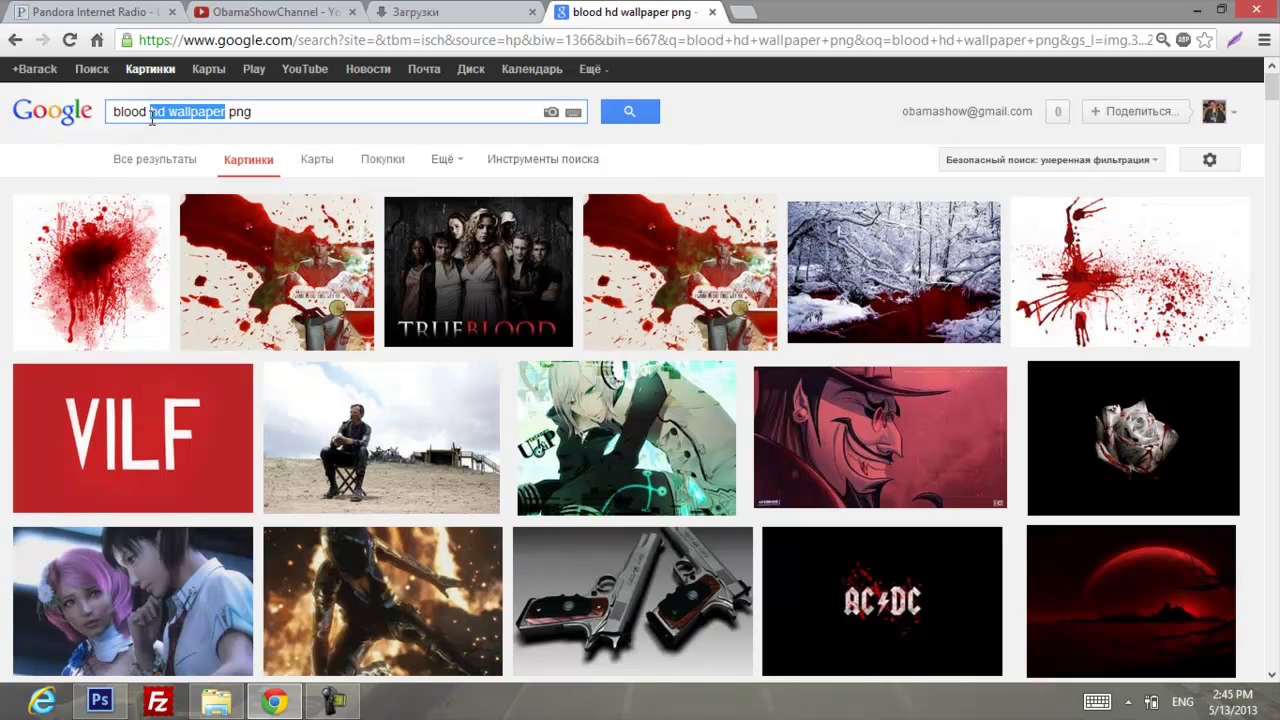
pyautogui.press('BackSpace')
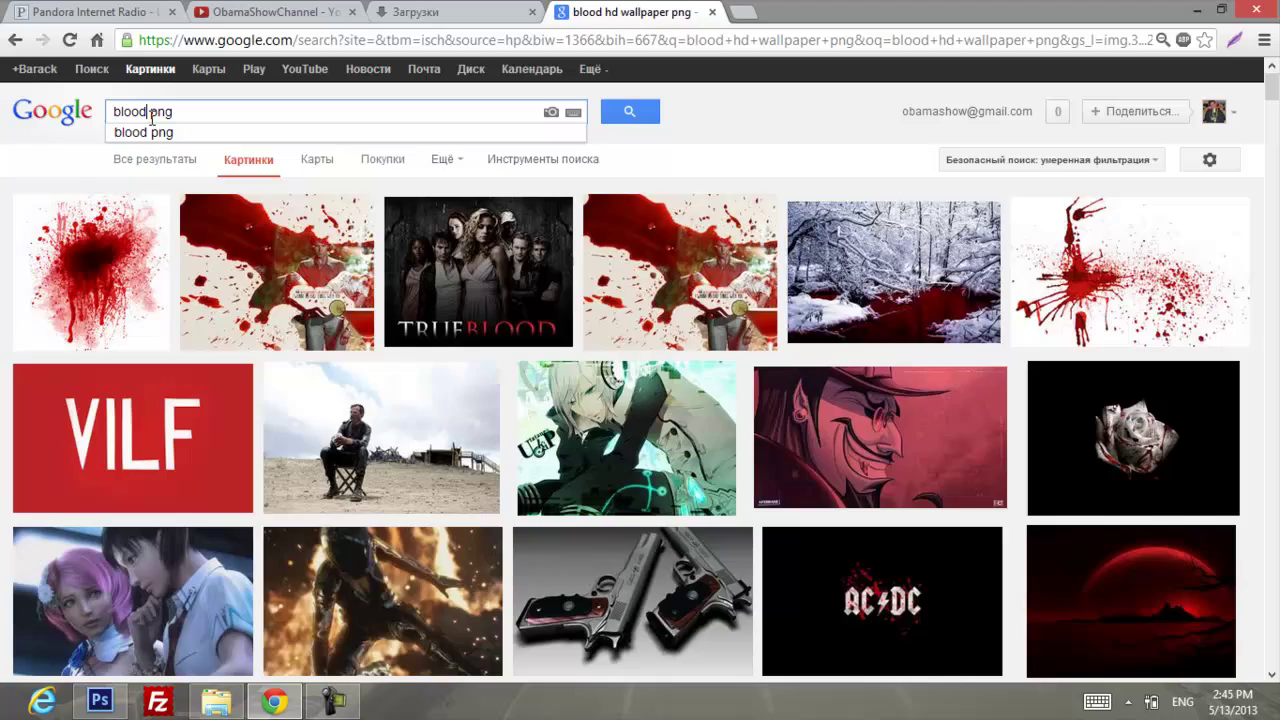
pyautogui.press('Return')
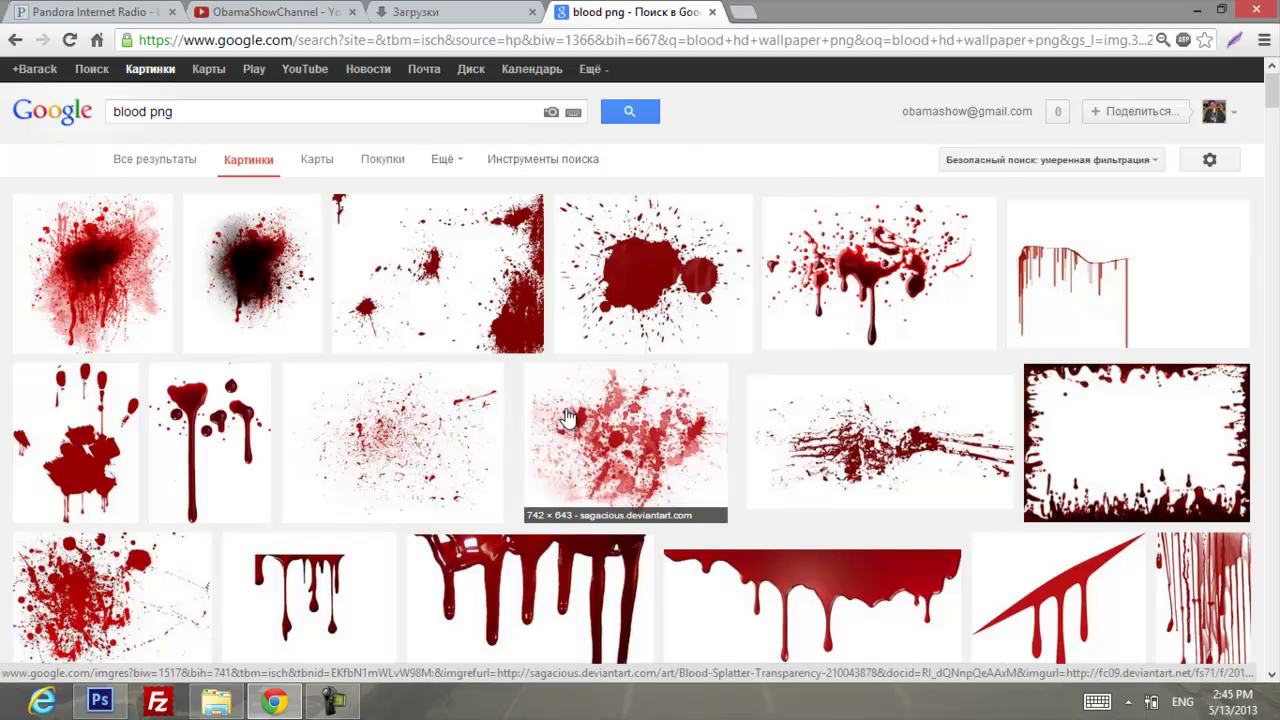
# - Open the arched red splatter result, blood_eredeti.png, at full size
pyautogui.scroll(-1, 567, 416)
pyautogui.click(402, 11)
pyautogui.click(310, 11)
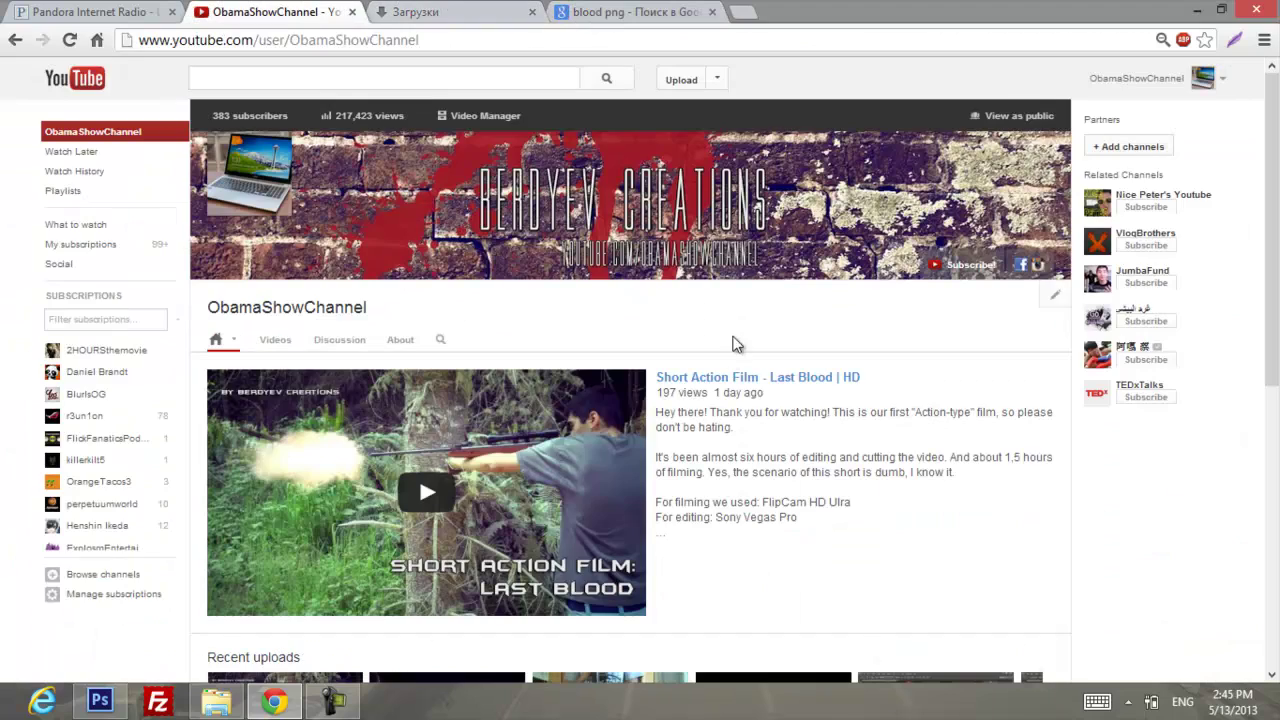
pyautogui.click(630, 11)
pyautogui.scroll(-3, 710, 365)
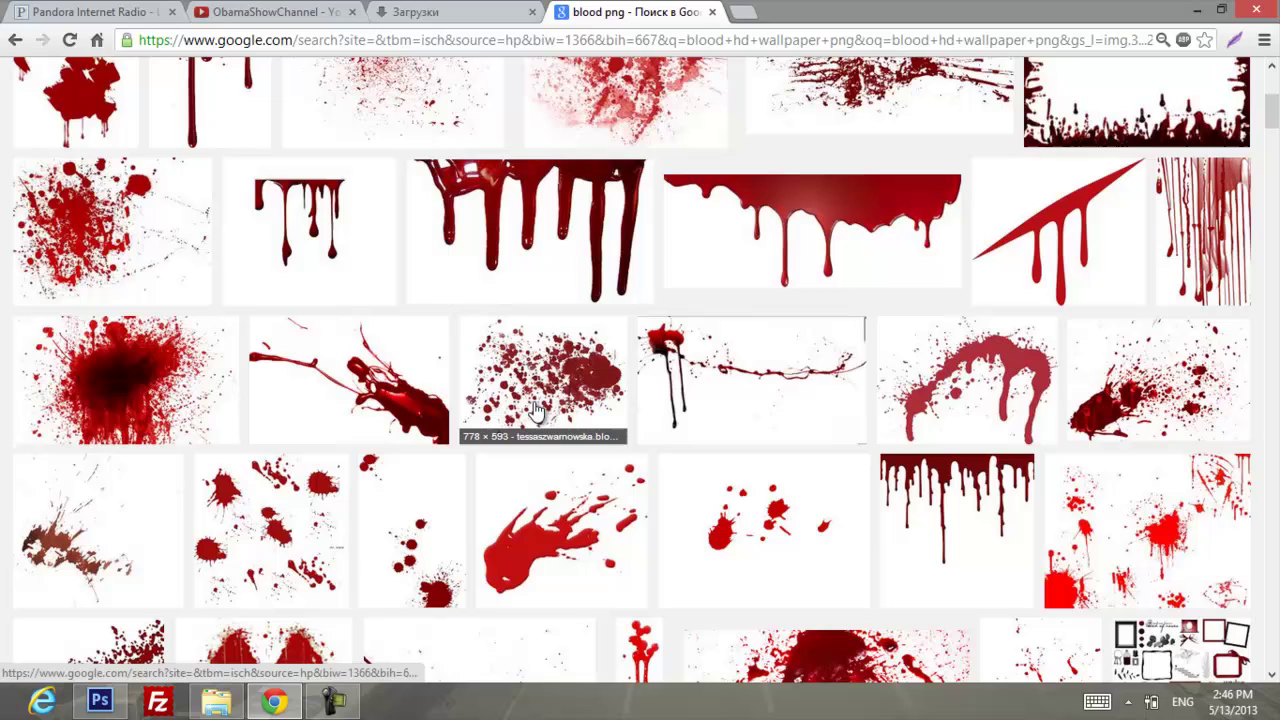
pyautogui.click(997, 390)
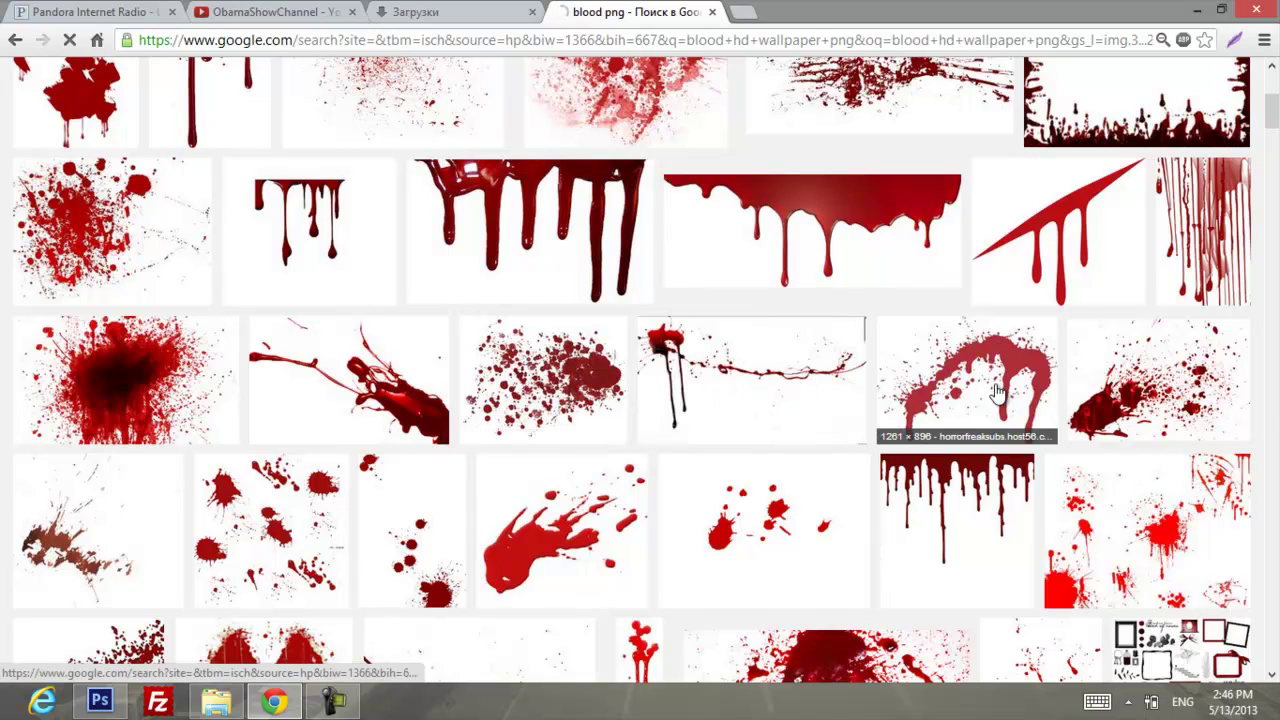
pyautogui.click(1036, 347)
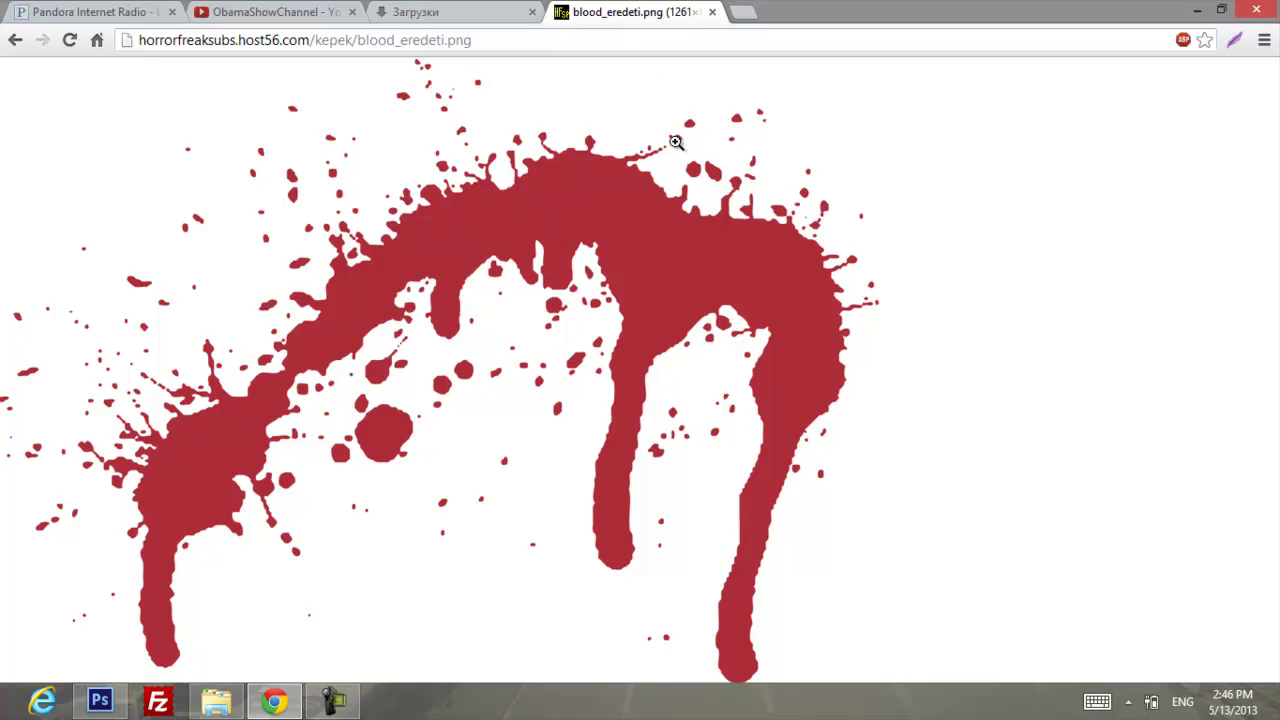
# - Open the downloaded blood_eredeti.png from its folder in Photoshop CS6
pyautogui.click(502, 10)
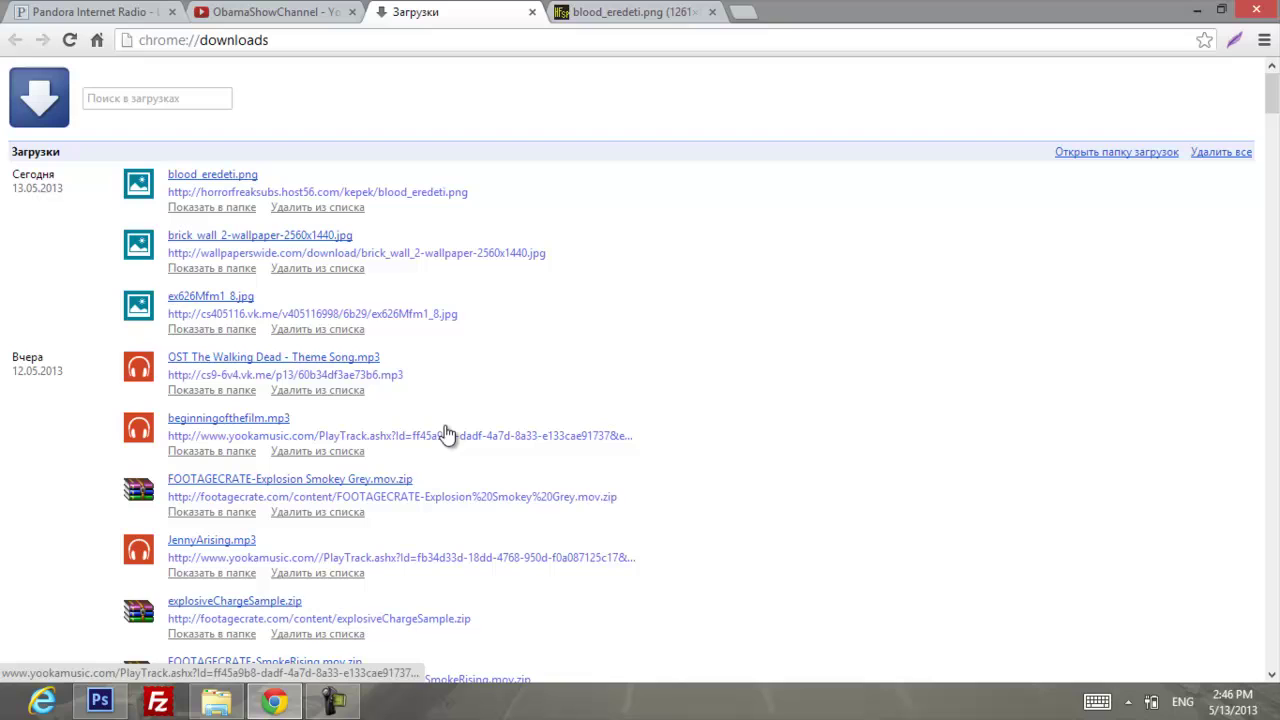
pyautogui.click(214, 207)
pyautogui.rightClick(641, 545)
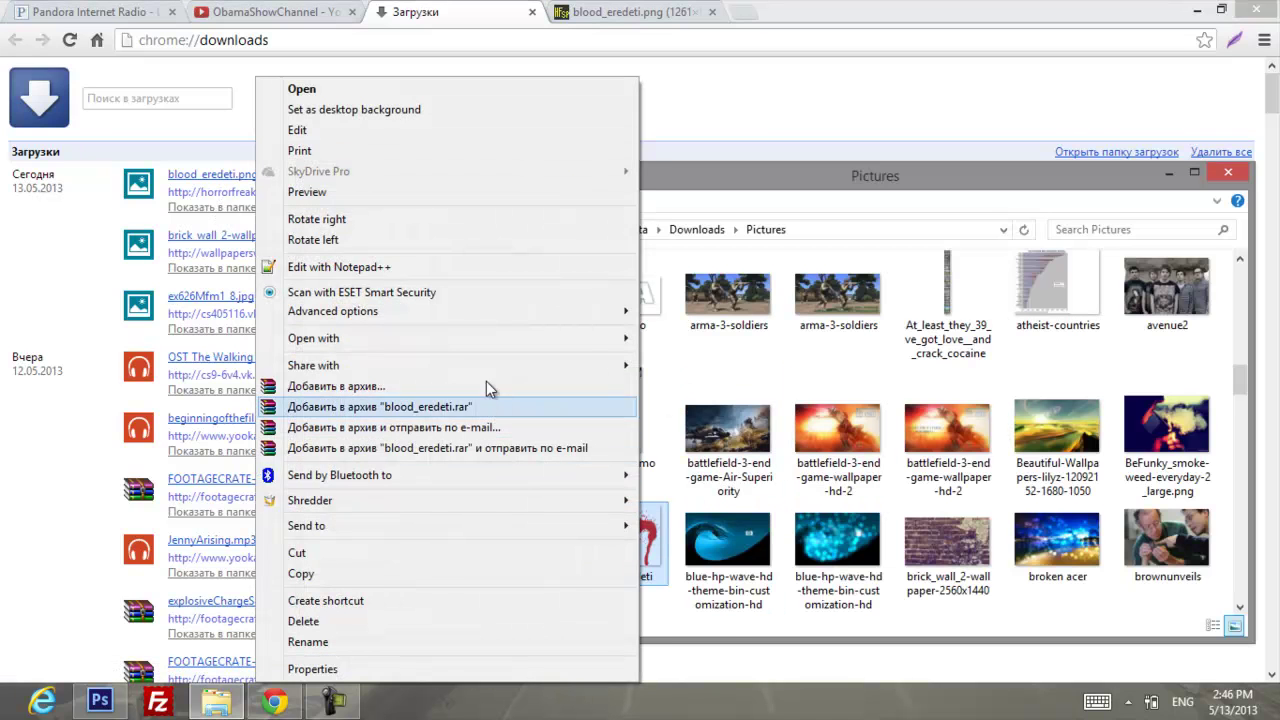
pyautogui.moveTo(440, 338)
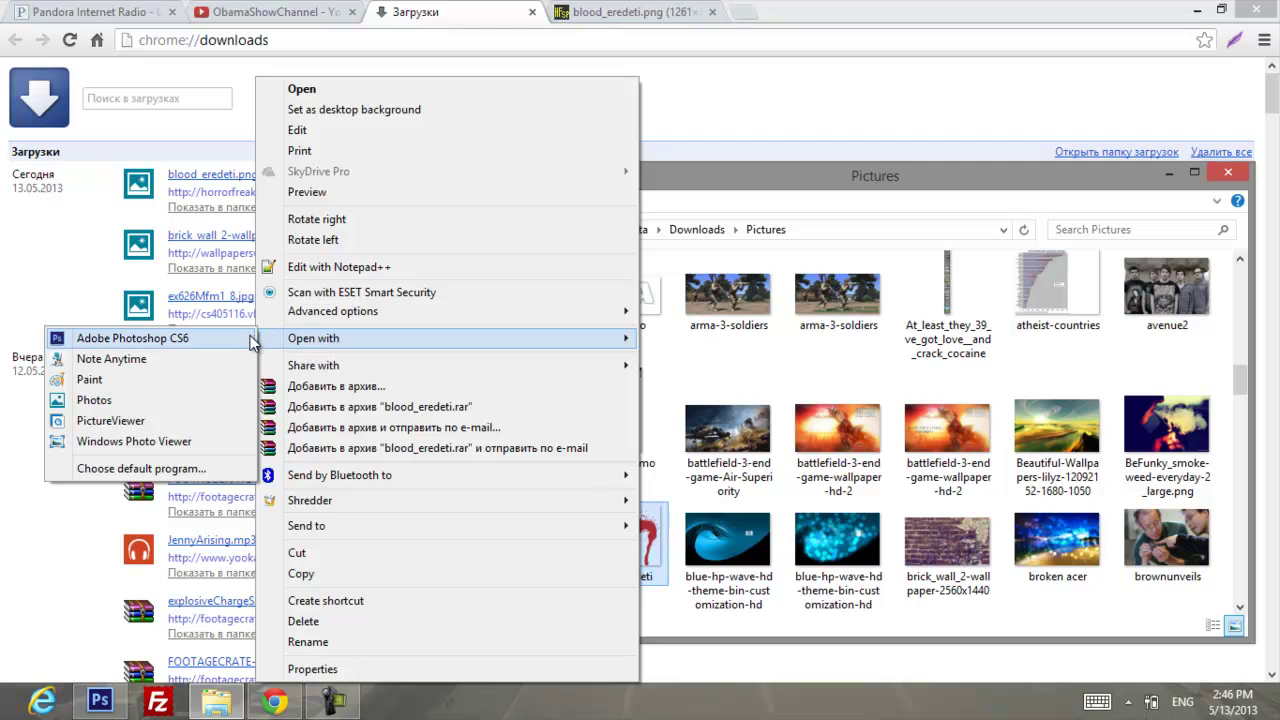
pyautogui.click(246, 339)
# - Copy the blood splatter into the brick-wall banner and drag it up and left
pyautogui.hotkey('ctrl', 'a')
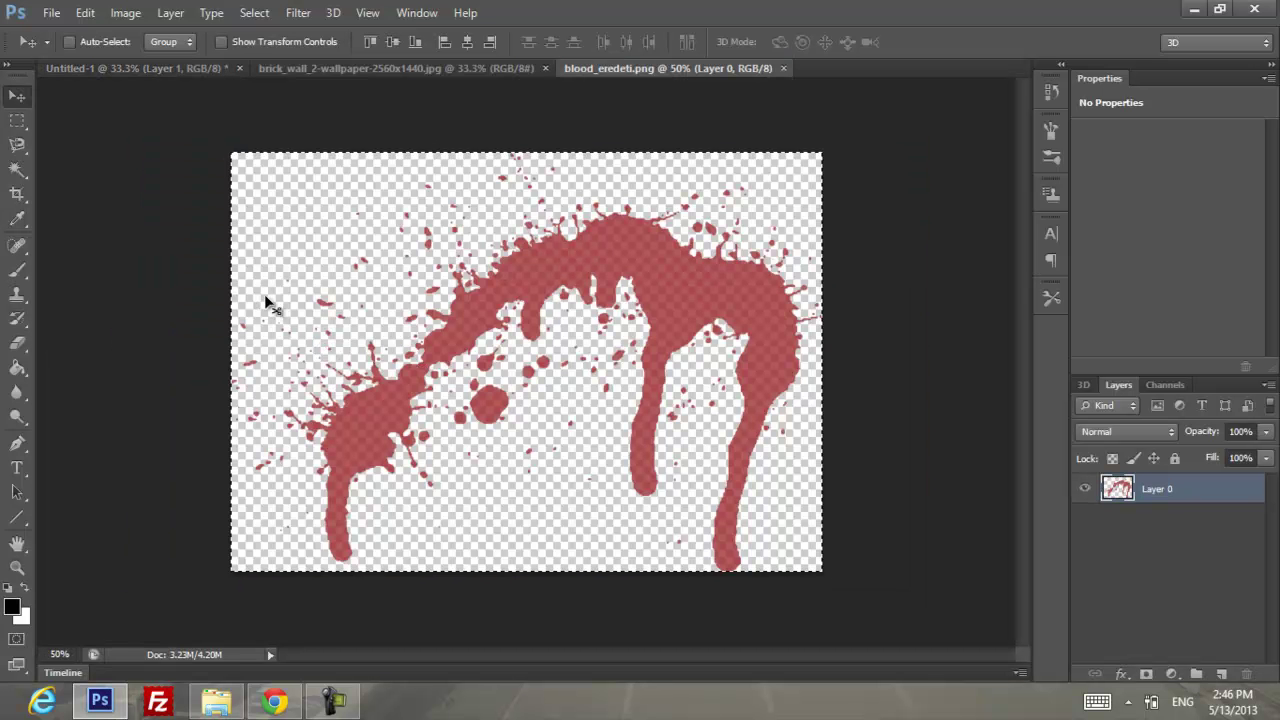
pyautogui.click(178, 70)
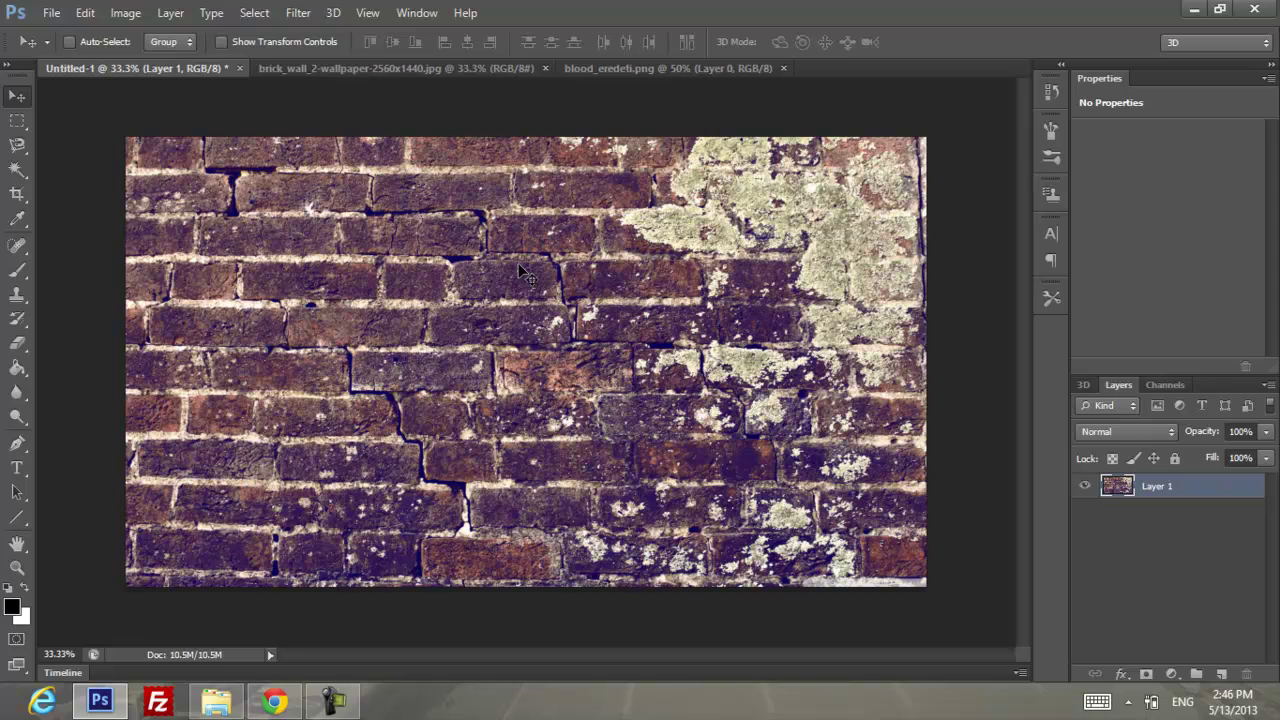
pyautogui.hotkey('ctrl', 'v')
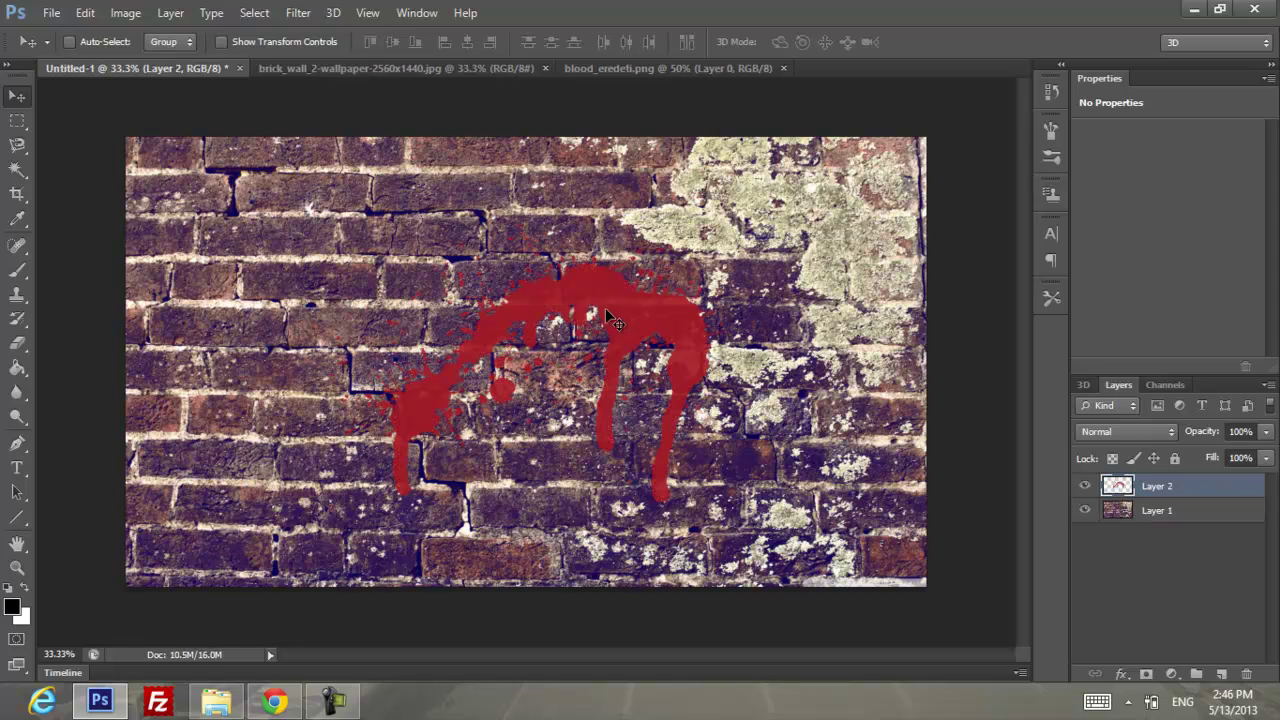
pyautogui.moveTo(606, 312); pyautogui.dragTo(541, 289)
# - Compare with the existing channel banner in the browser, then nudge the splatter further left
pyautogui.click(274, 700)
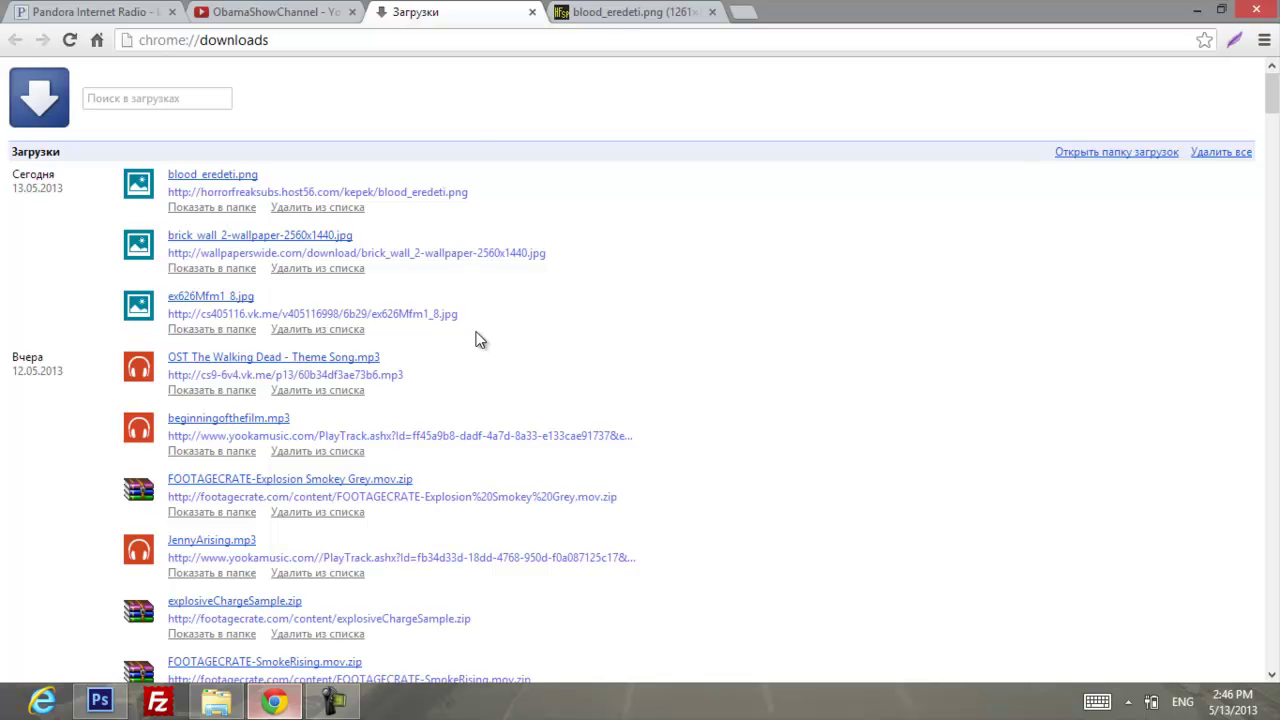
pyautogui.click(335, 11)
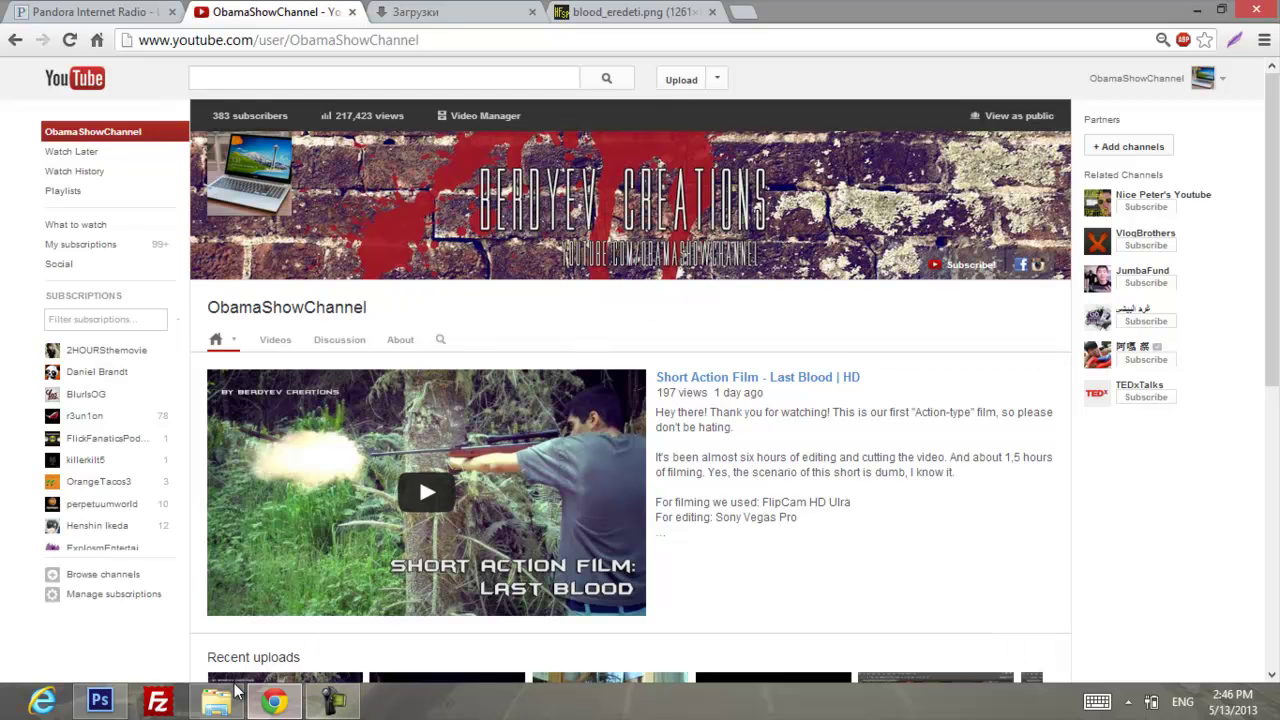
pyautogui.click(99, 700)
pyautogui.moveTo(572, 318)
pyautogui.mouseDown()
pyautogui.moveTo(540, 322)
pyautogui.moveTo(537, 335)
pyautogui.mouseUp()
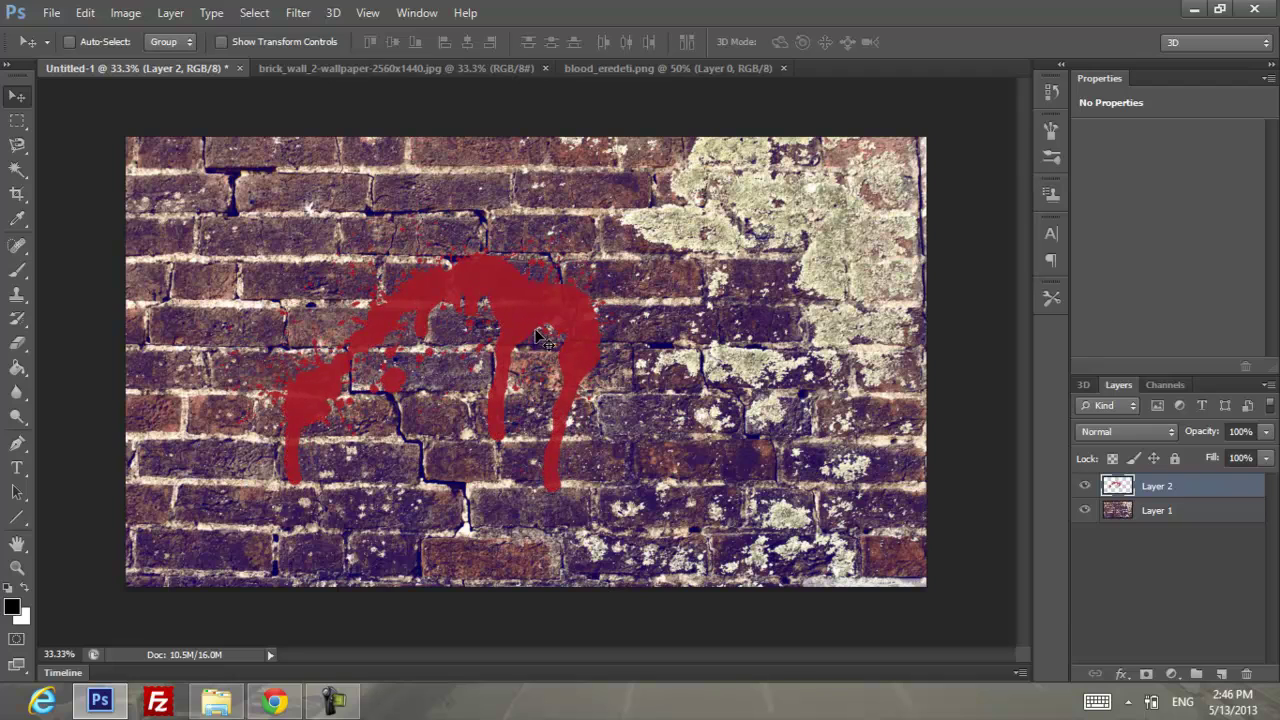
# - Add a new layer with the title text 'BLOODY WALL' near the banner's bottom
pyautogui.click(1221, 675)
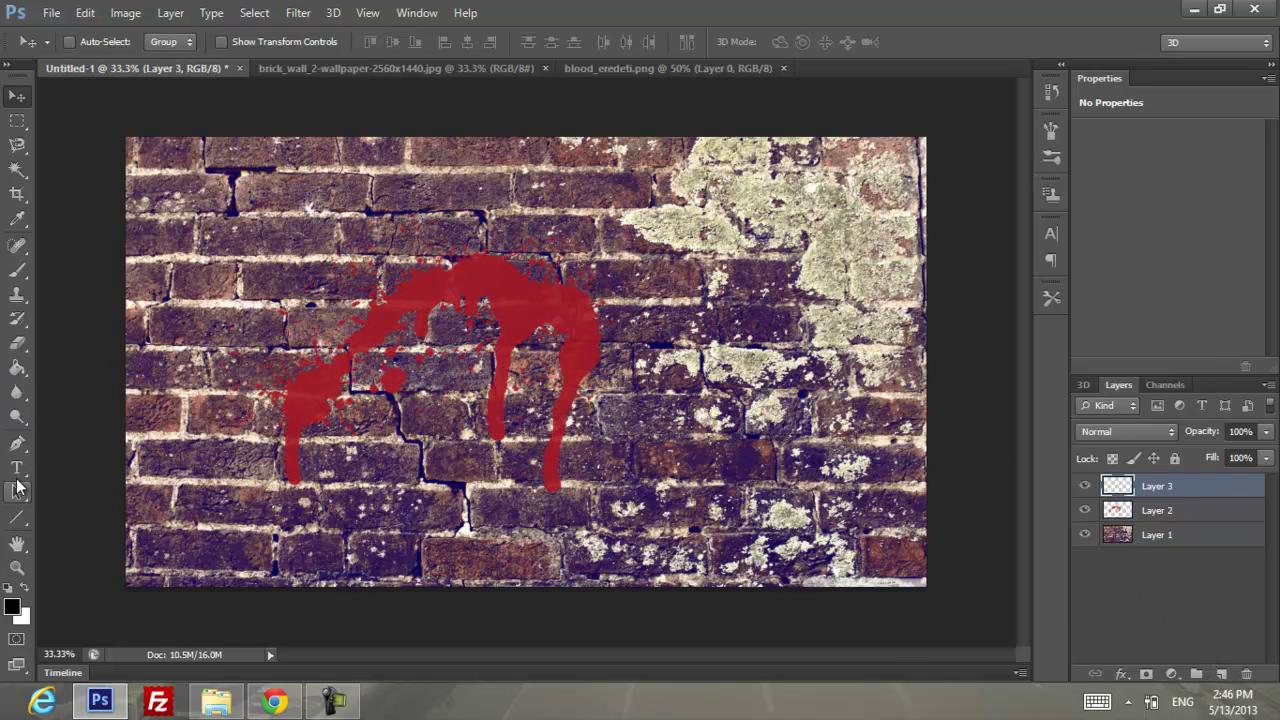
pyautogui.click(17, 468)
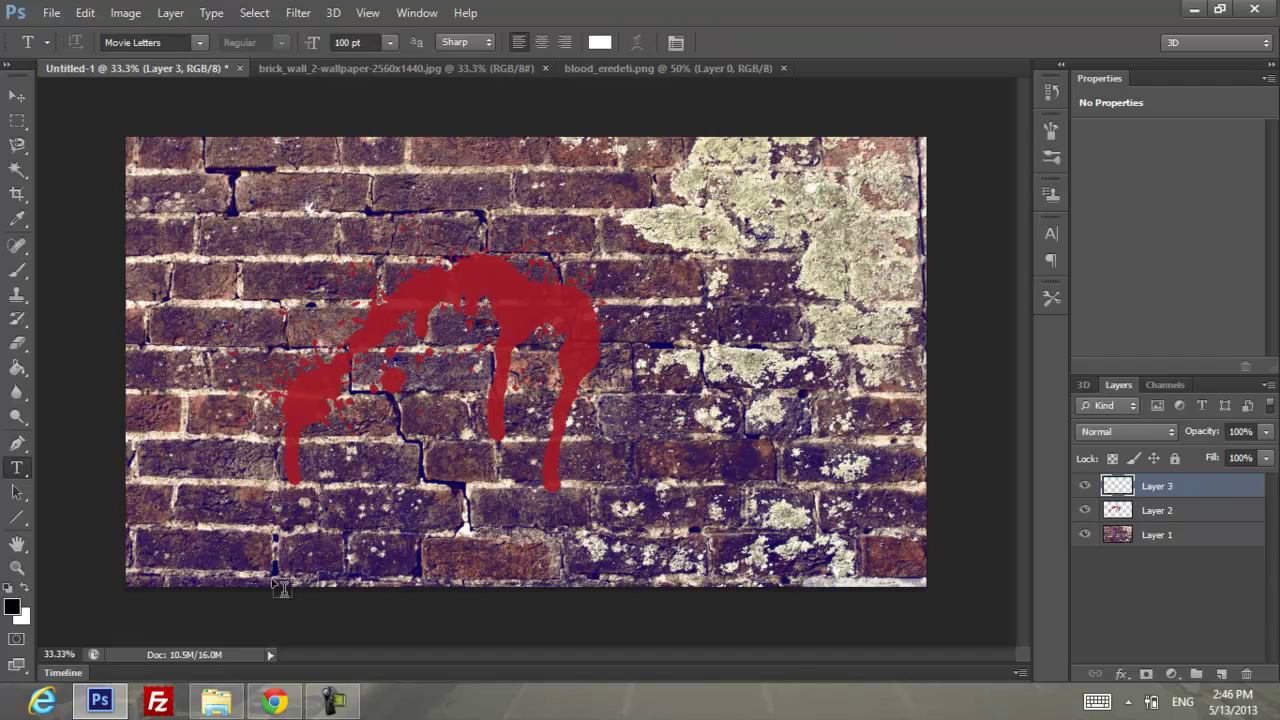
pyautogui.click(442, 385)
pyautogui.write('BLOO')
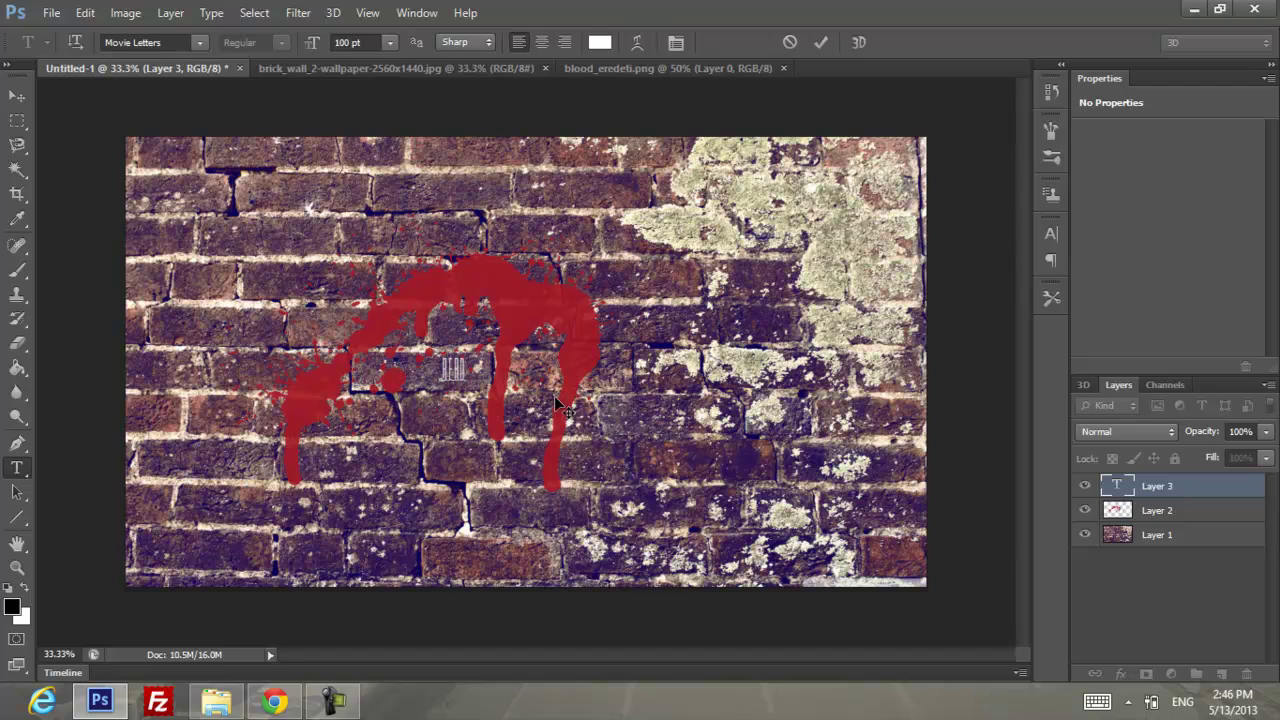
pyautogui.write('DY W')
pyautogui.write('ALLS')
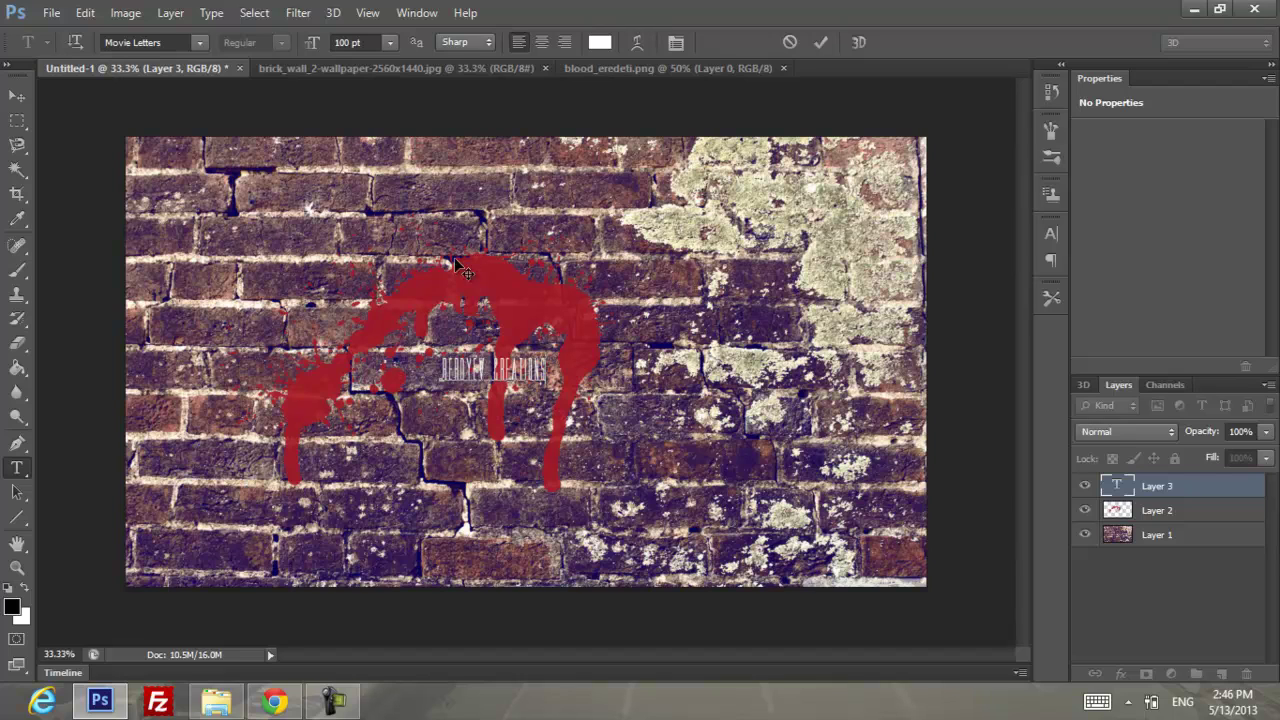
# - Resize the title to 250 pt and centre it over the blood splatter
pyautogui.hotkey('ctrl', 'a')
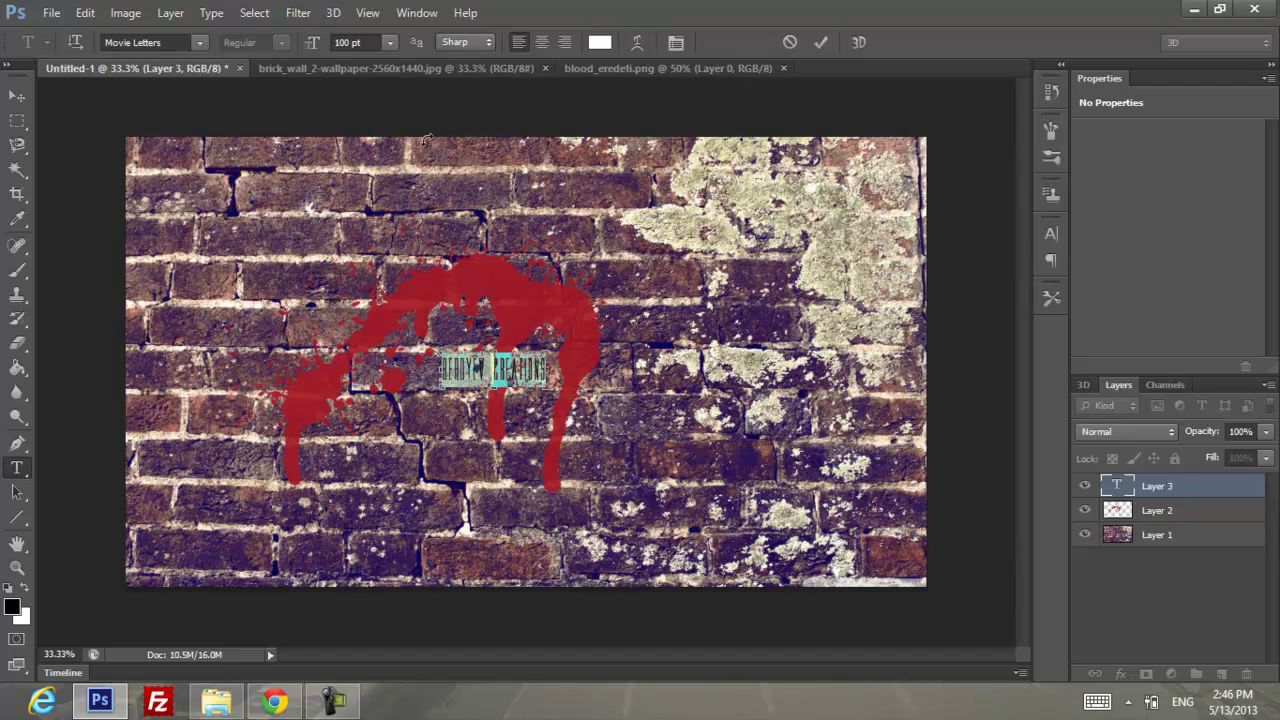
pyautogui.click(348, 42)
pyautogui.write('25')
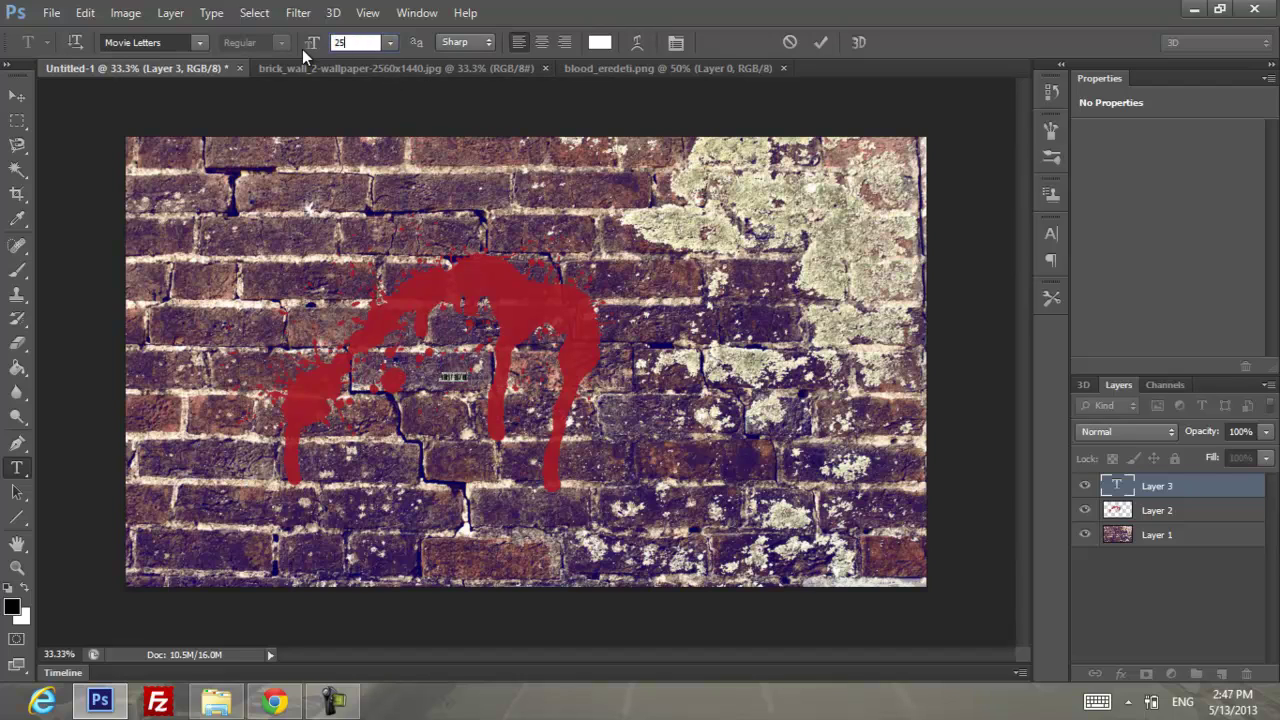
pyautogui.write('0')
pyautogui.press('Return')
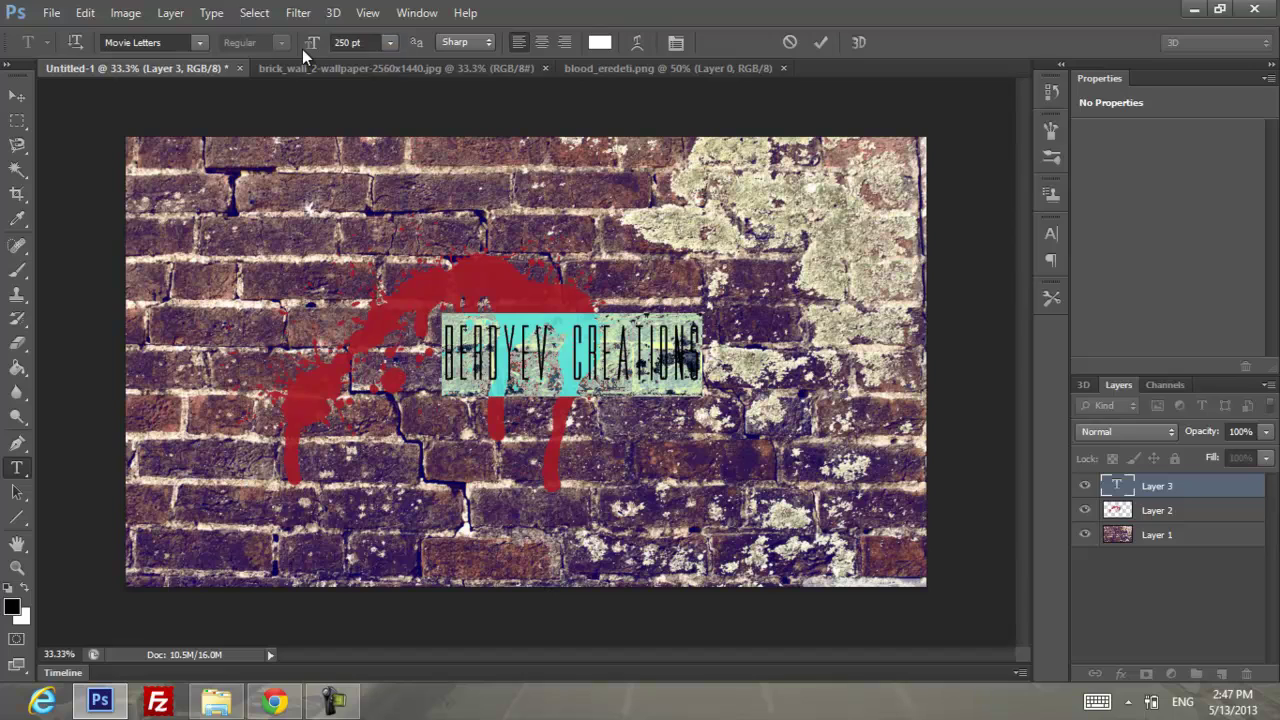
pyautogui.click(17, 96)
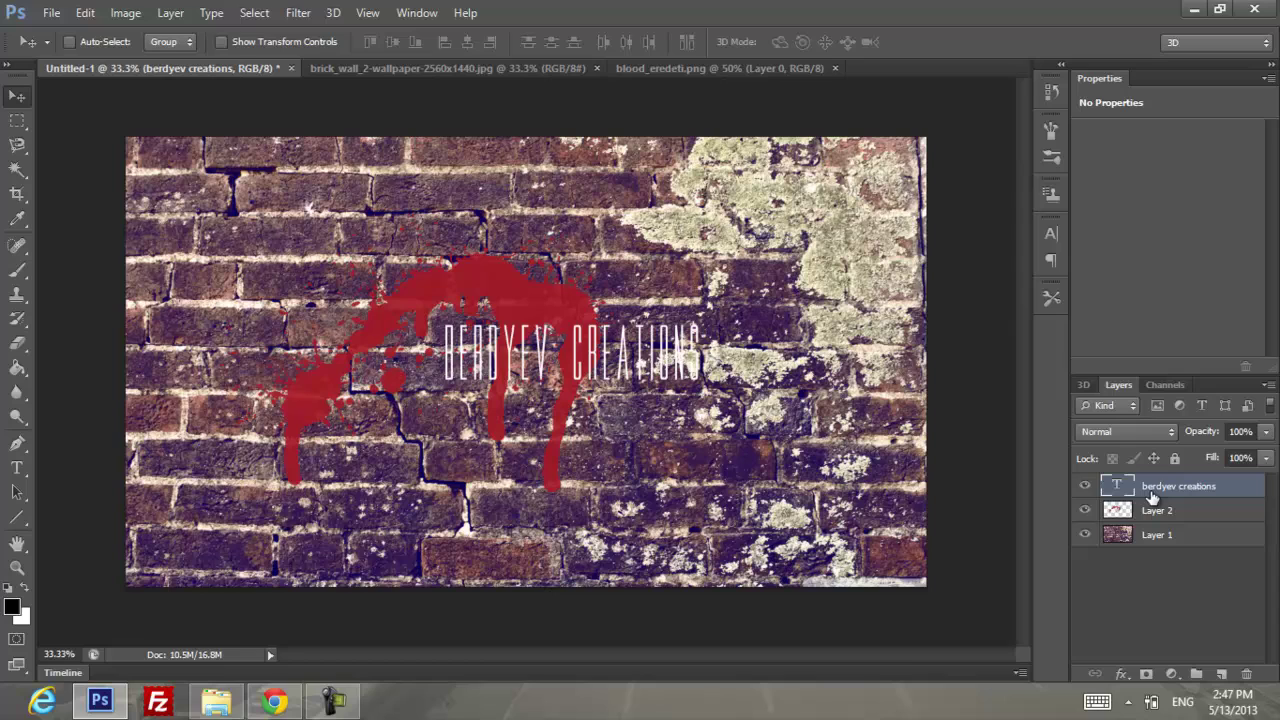
pyautogui.moveTo(670, 360)
pyautogui.mouseDown()
pyautogui.moveTo(614, 366)
pyautogui.moveTo(630, 372)
pyautogui.mouseUp()
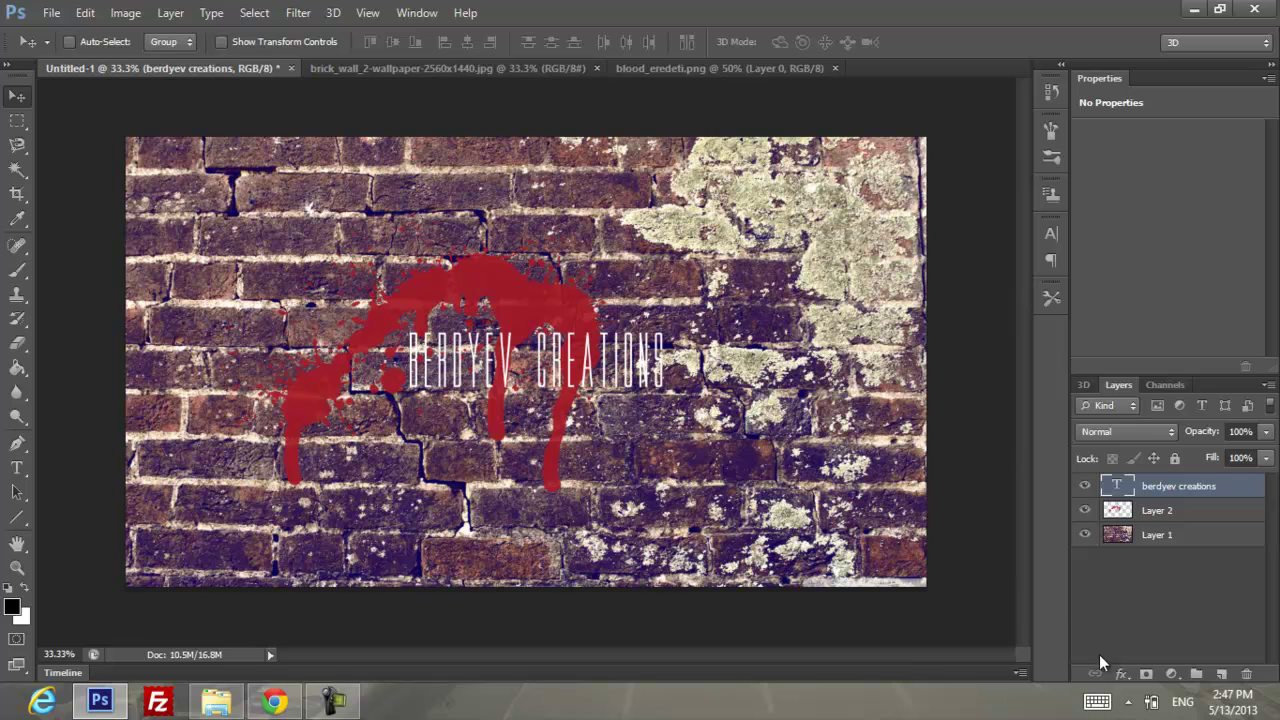
# - Apply Stroke and Drop Shadow effects to the BLOODY WALL title through Blending Options
pyautogui.click(1125, 676)
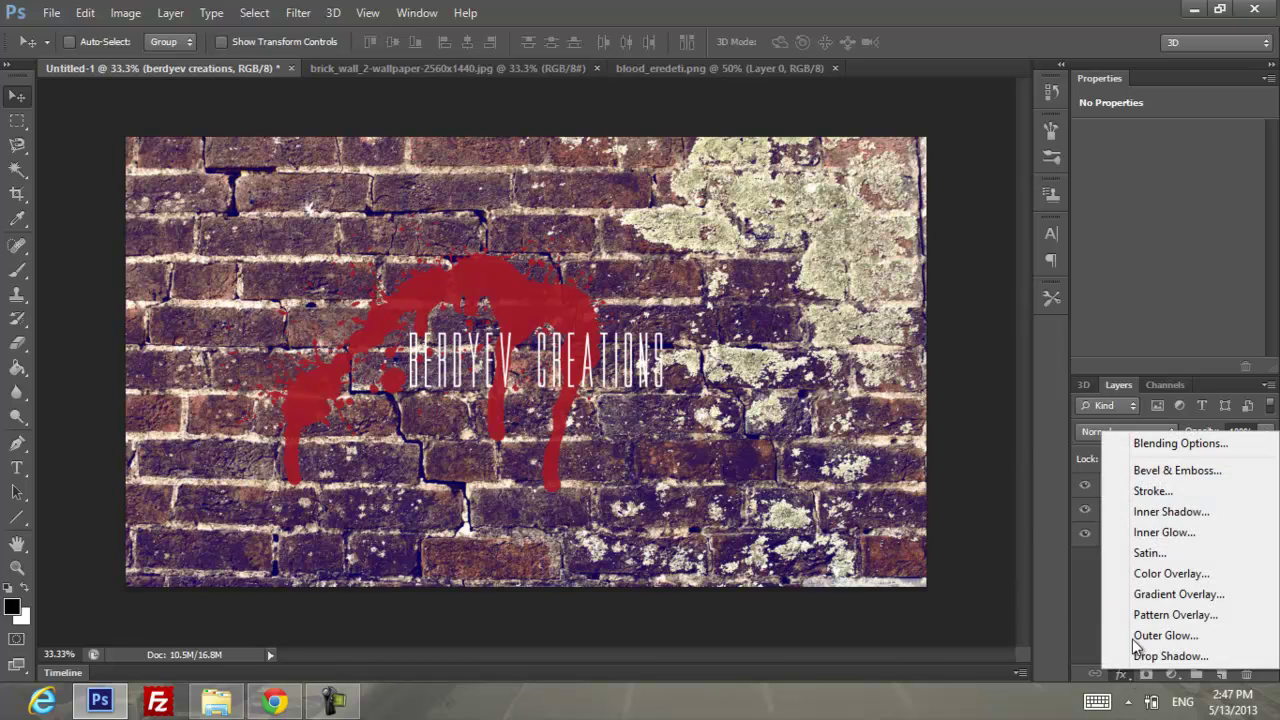
pyautogui.press('h')
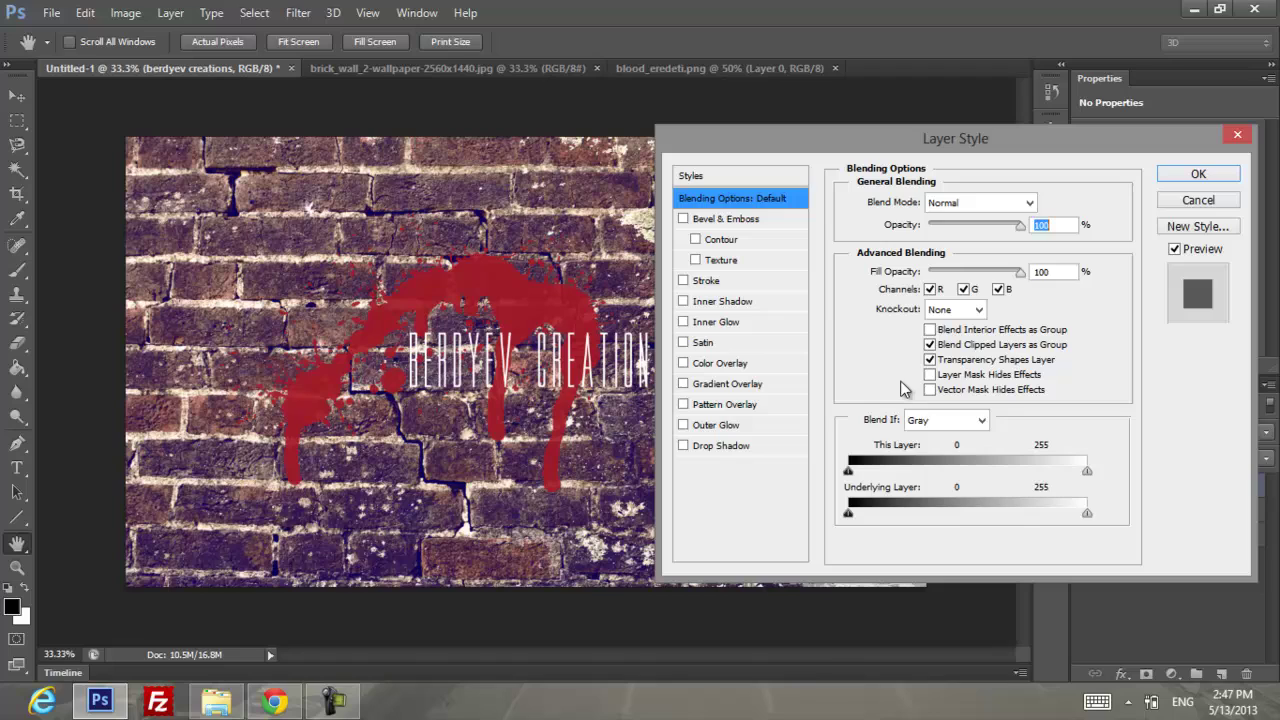
pyautogui.click(685, 281)
pyautogui.click(708, 281)
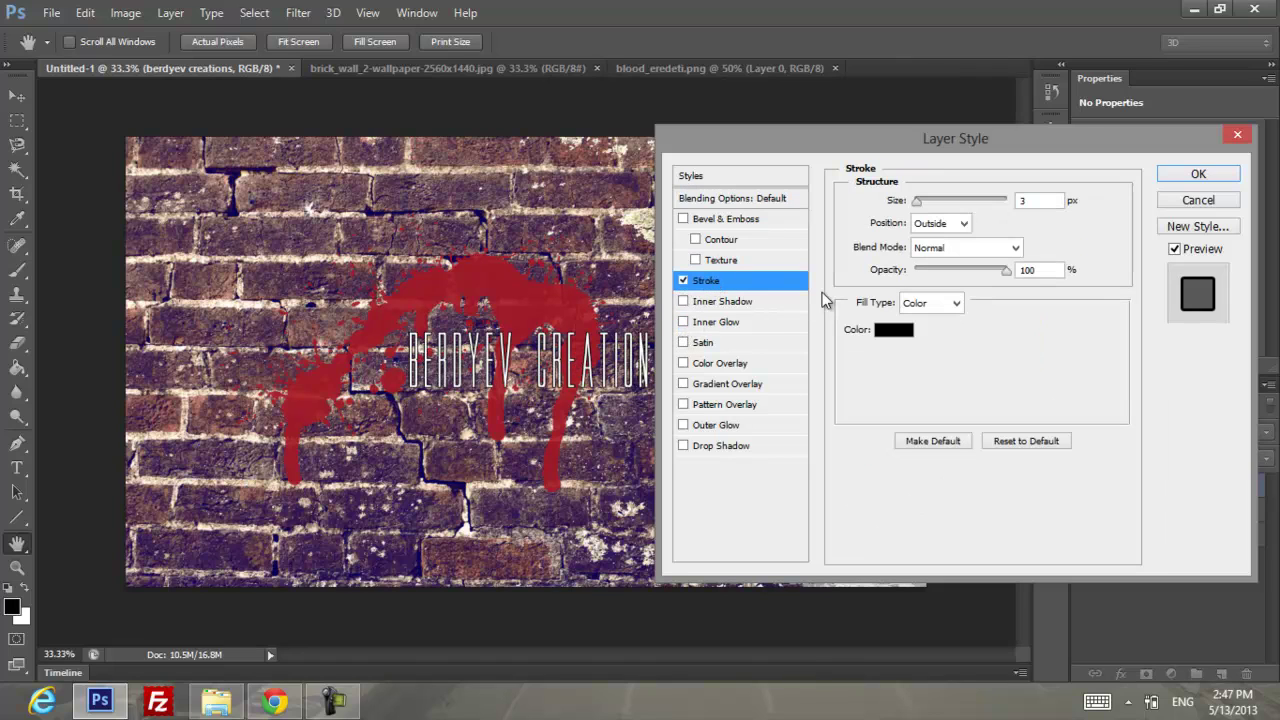
pyautogui.click(683, 446)
pyautogui.click(729, 447)
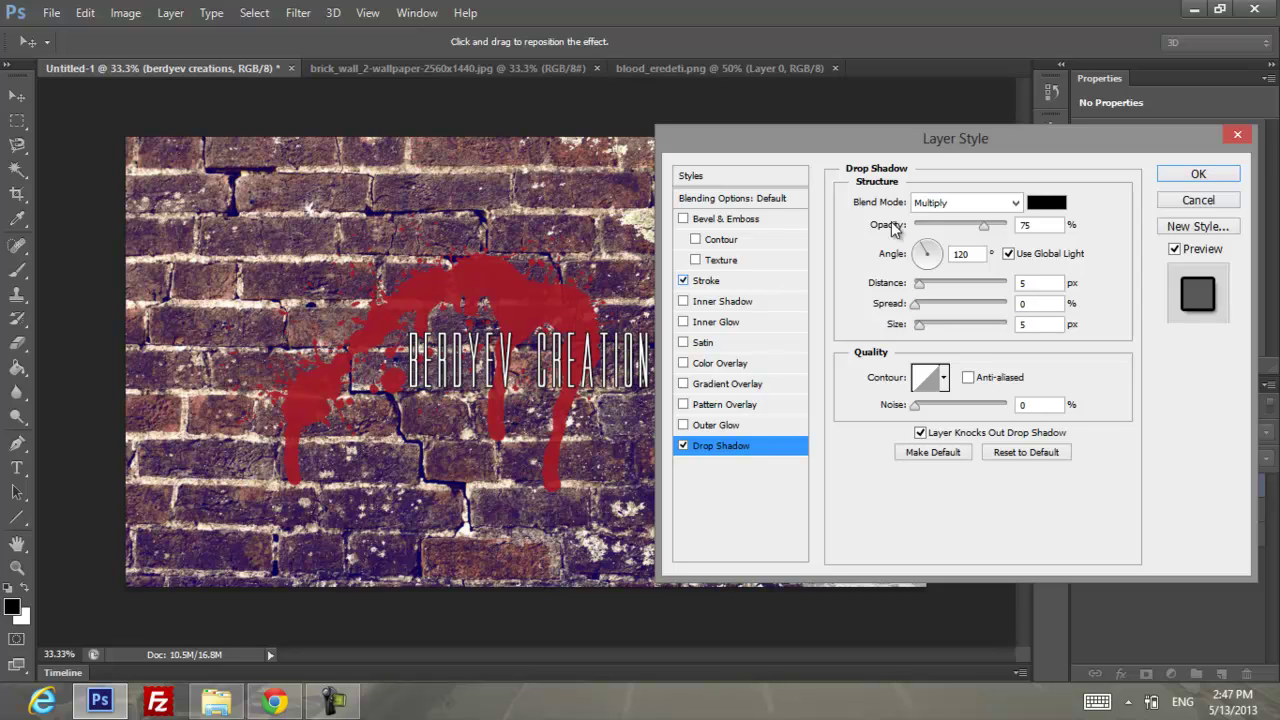
pyautogui.moveTo(933, 139); pyautogui.dragTo(780, 159)
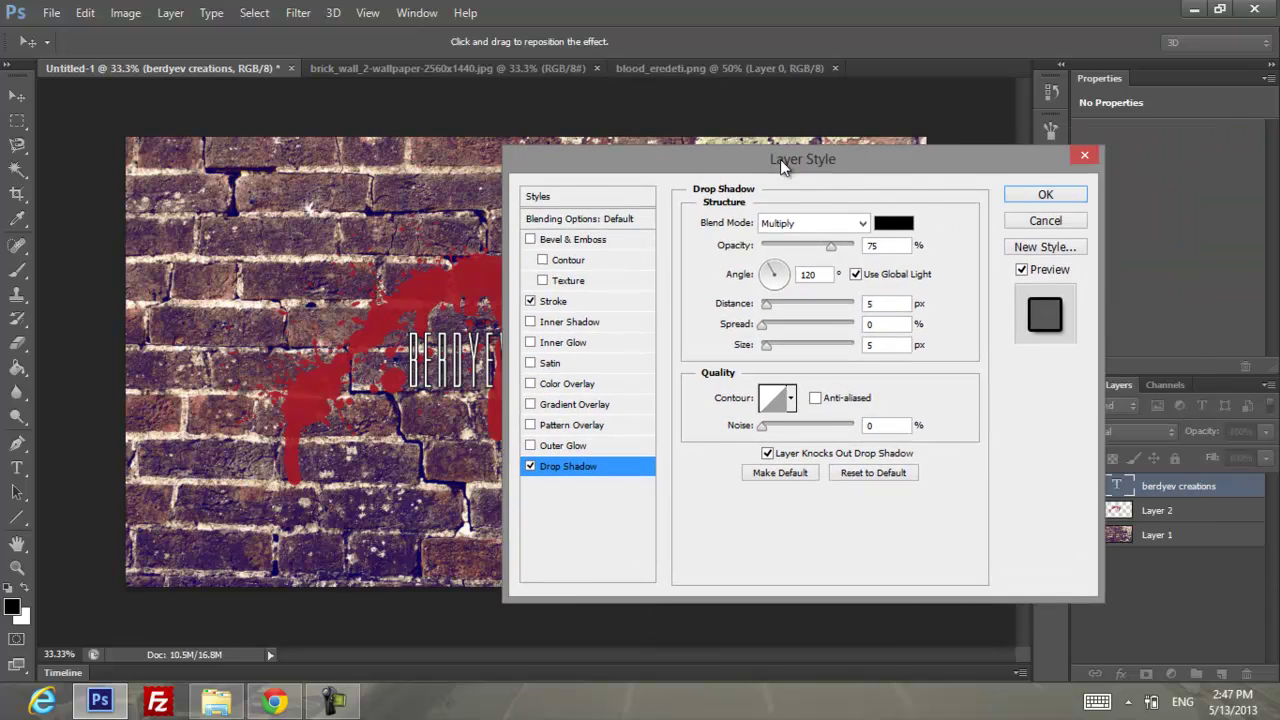
pyautogui.click(1045, 194)
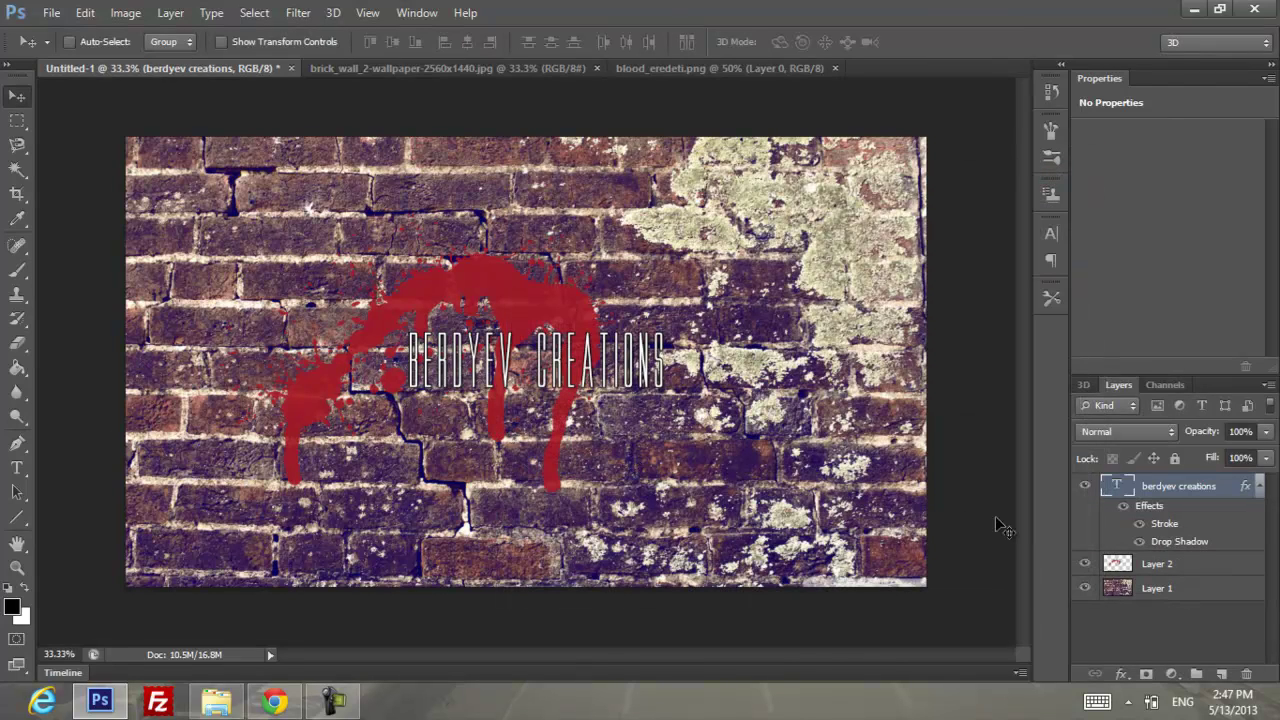
# - Add a 100 pt text line reading '/dramashowgame' below the title
pyautogui.click(17, 467)
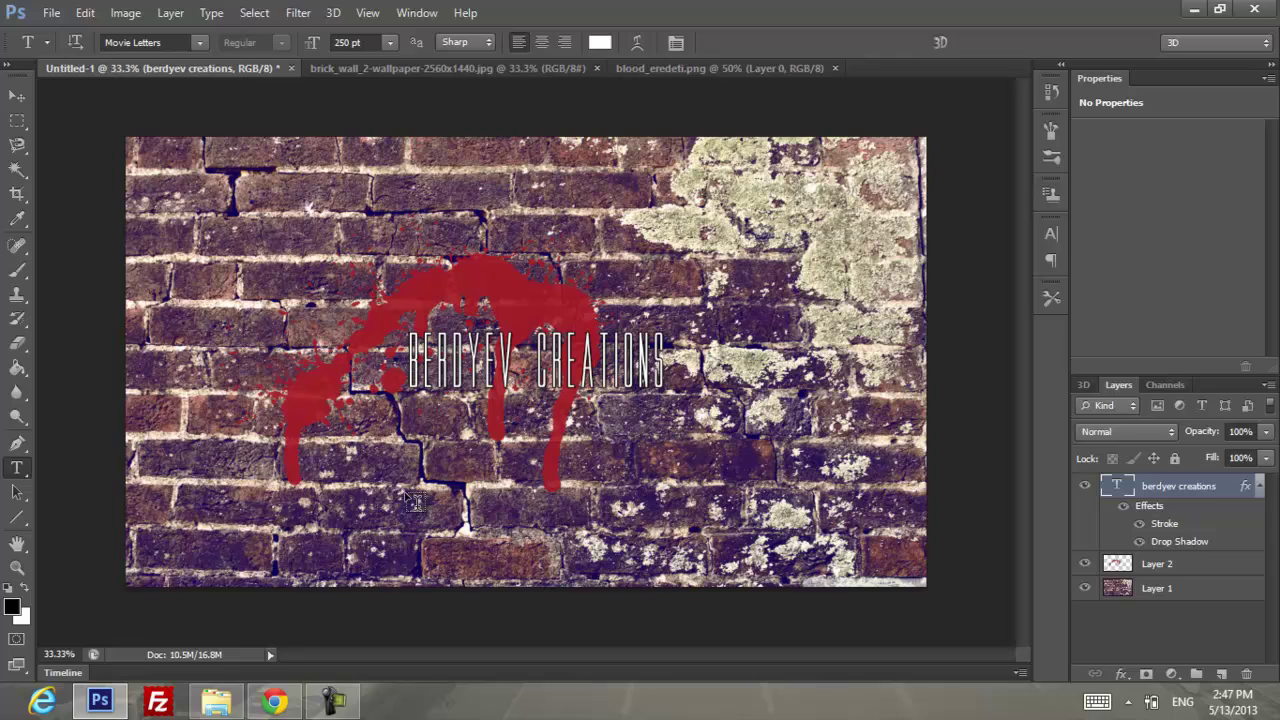
pyautogui.click(425, 465)
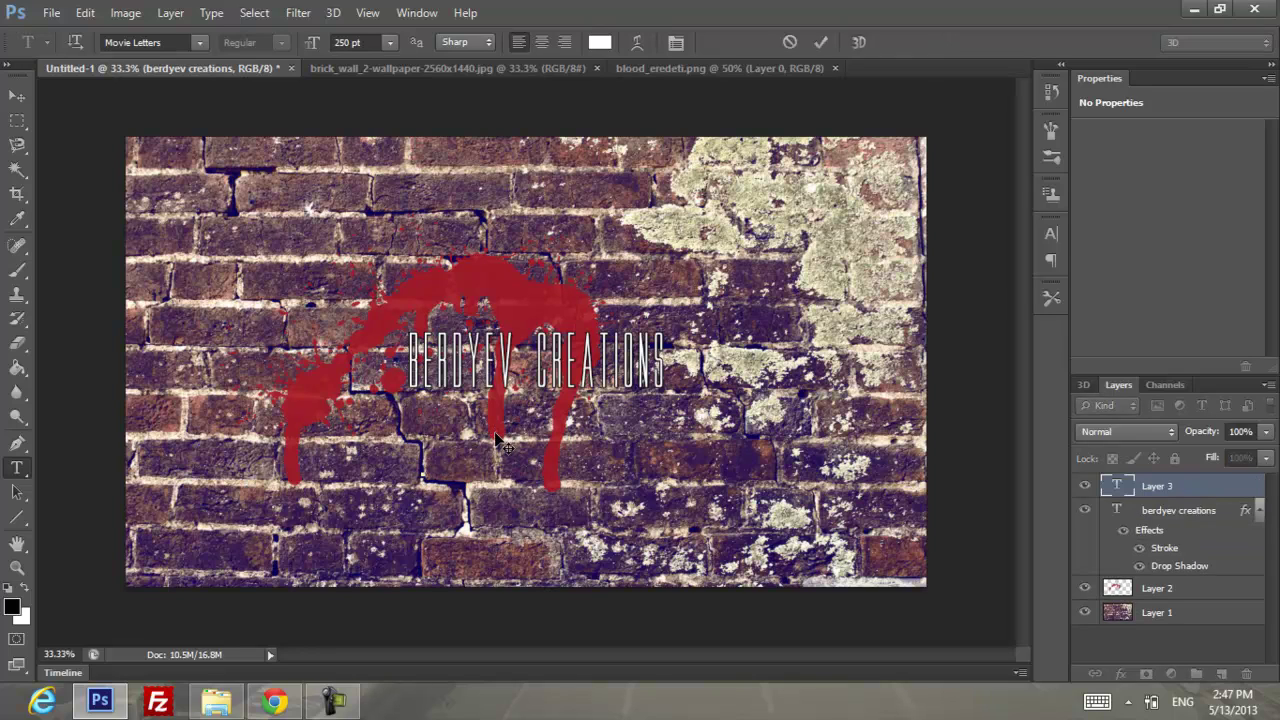
pyautogui.click(355, 42)
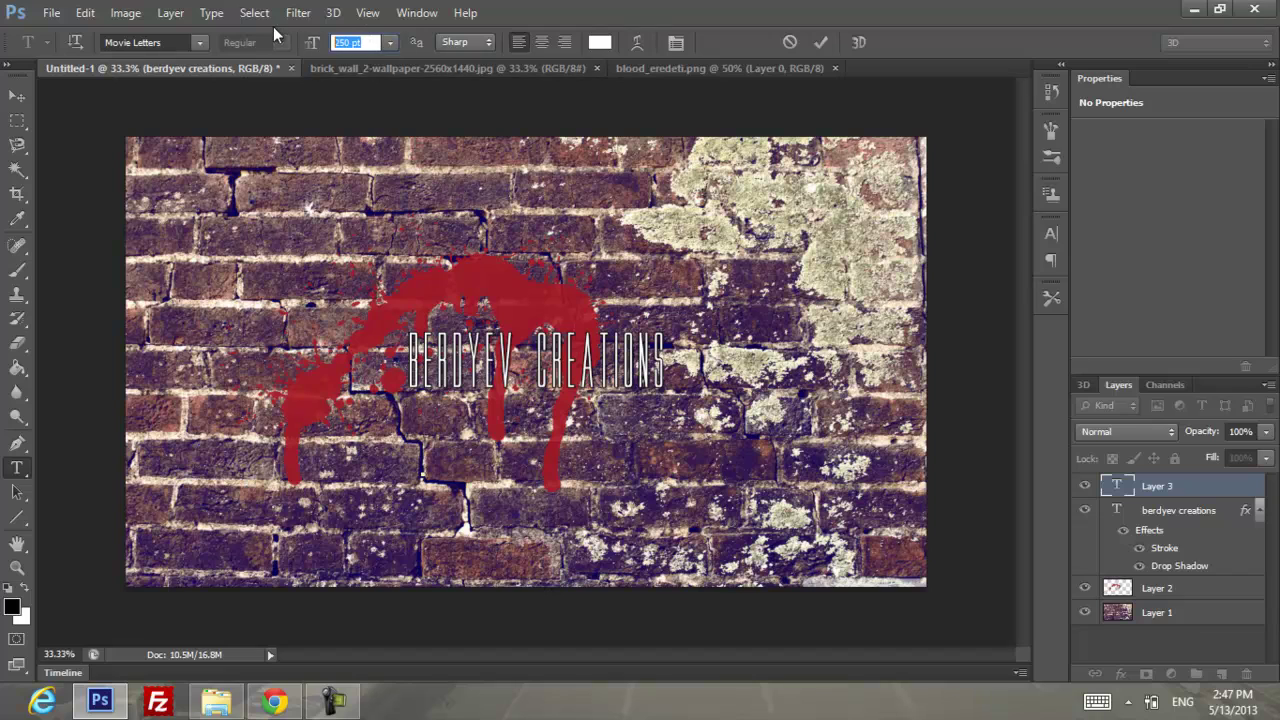
pyautogui.write('100')
pyautogui.press('Return')
pyautogui.write('YOUTUBE.COM')
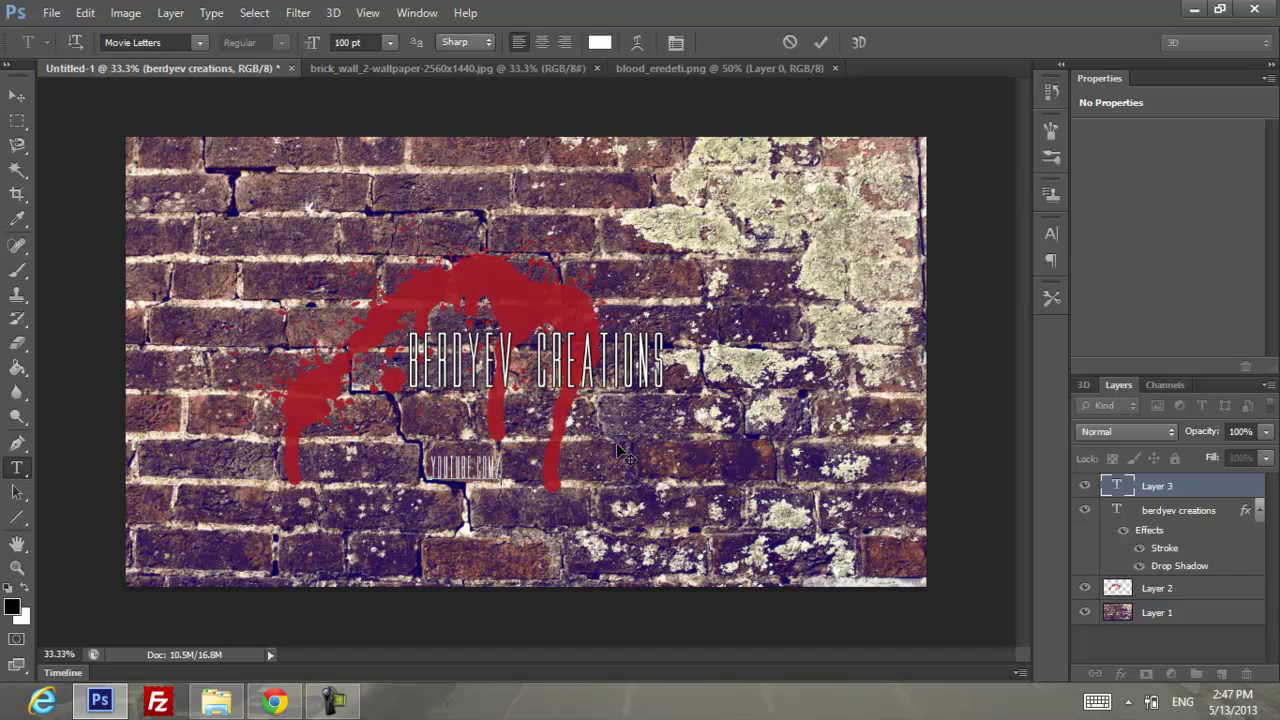
pyautogui.write('/dr')
pyautogui.write('amashow')
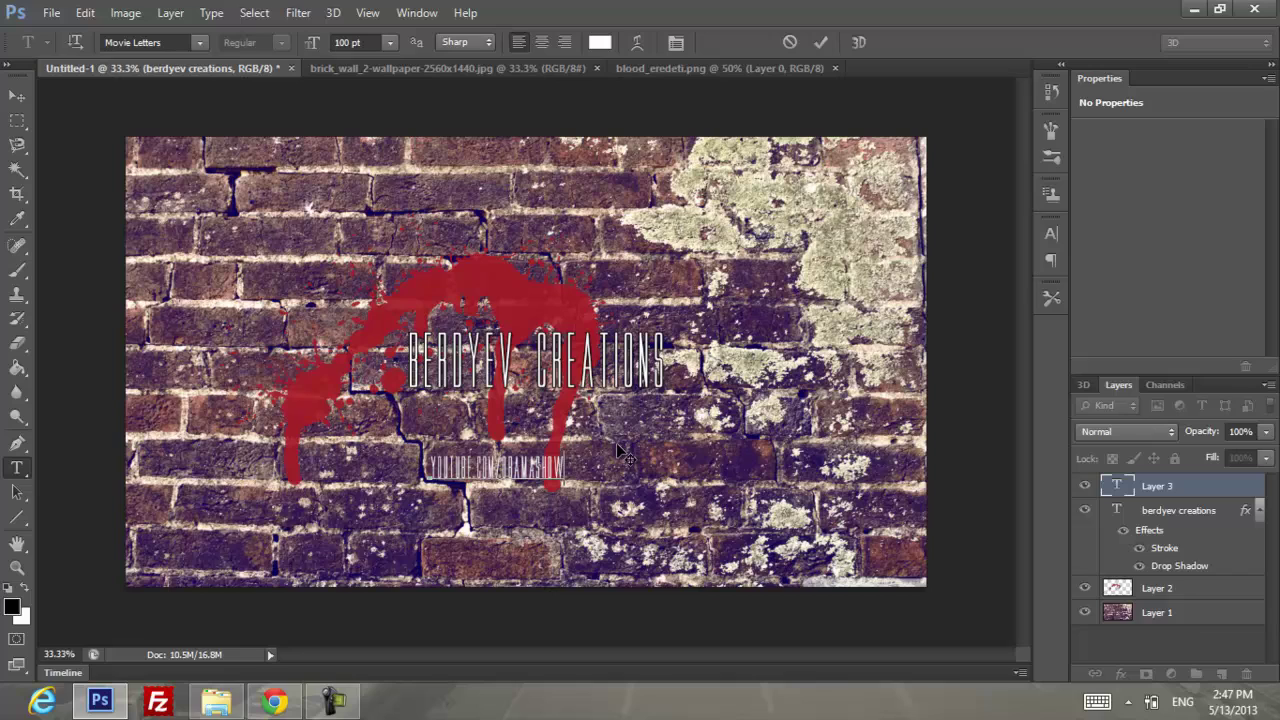
pyautogui.write('game')
# - Move the link line up under the title and zoom in on the text
pyautogui.click(17, 95)
pyautogui.moveTo(575, 490); pyautogui.dragTo(632, 415)
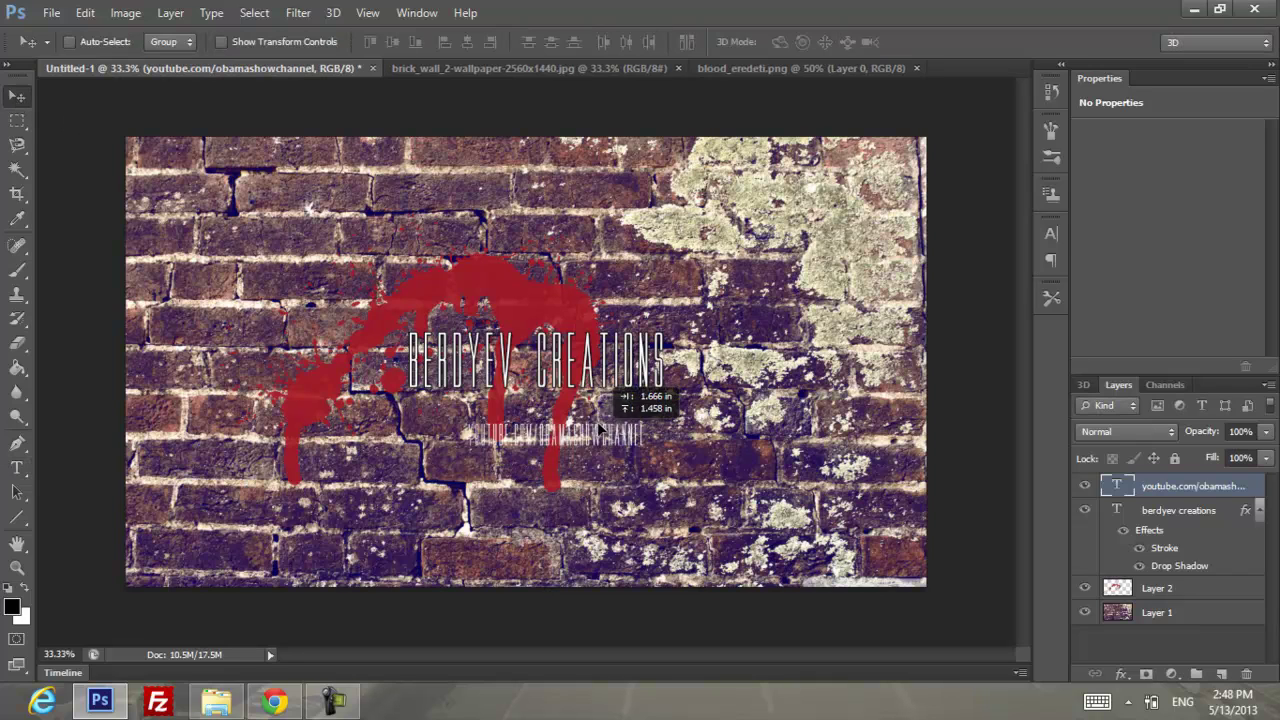
pyautogui.hotkey('ctrl', '+')
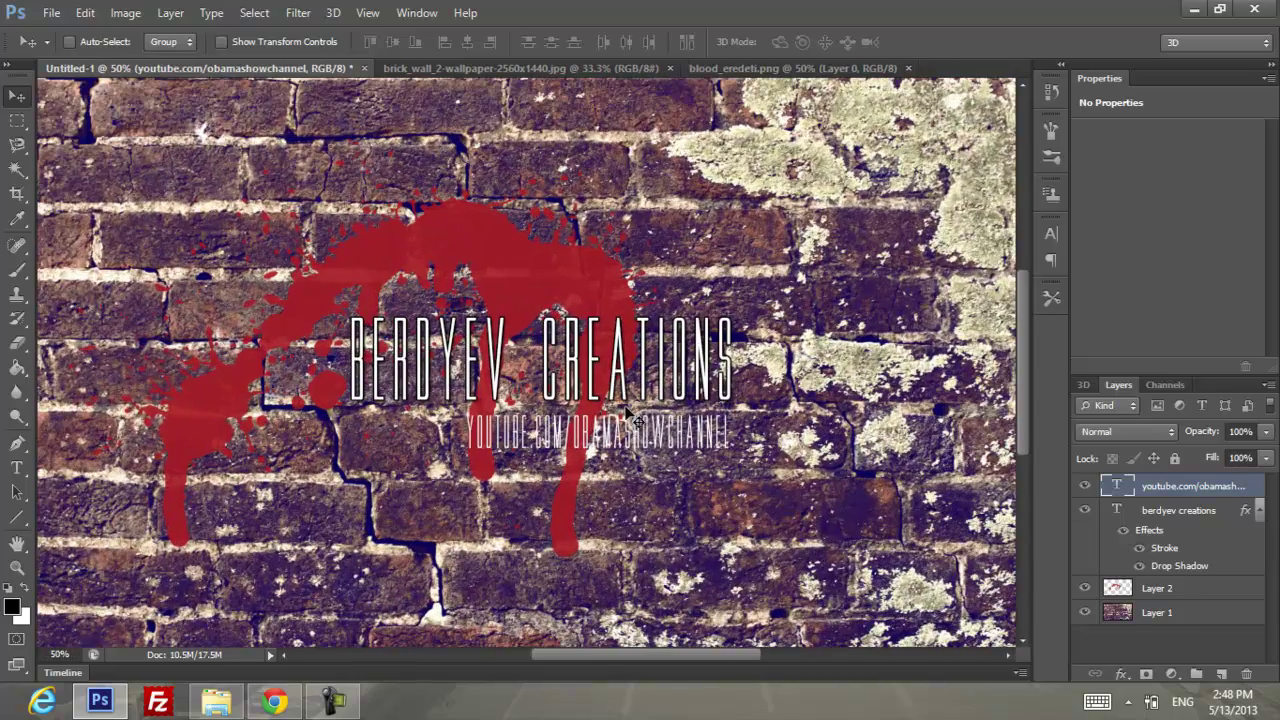
pyautogui.hotkey('ctrl', '+')
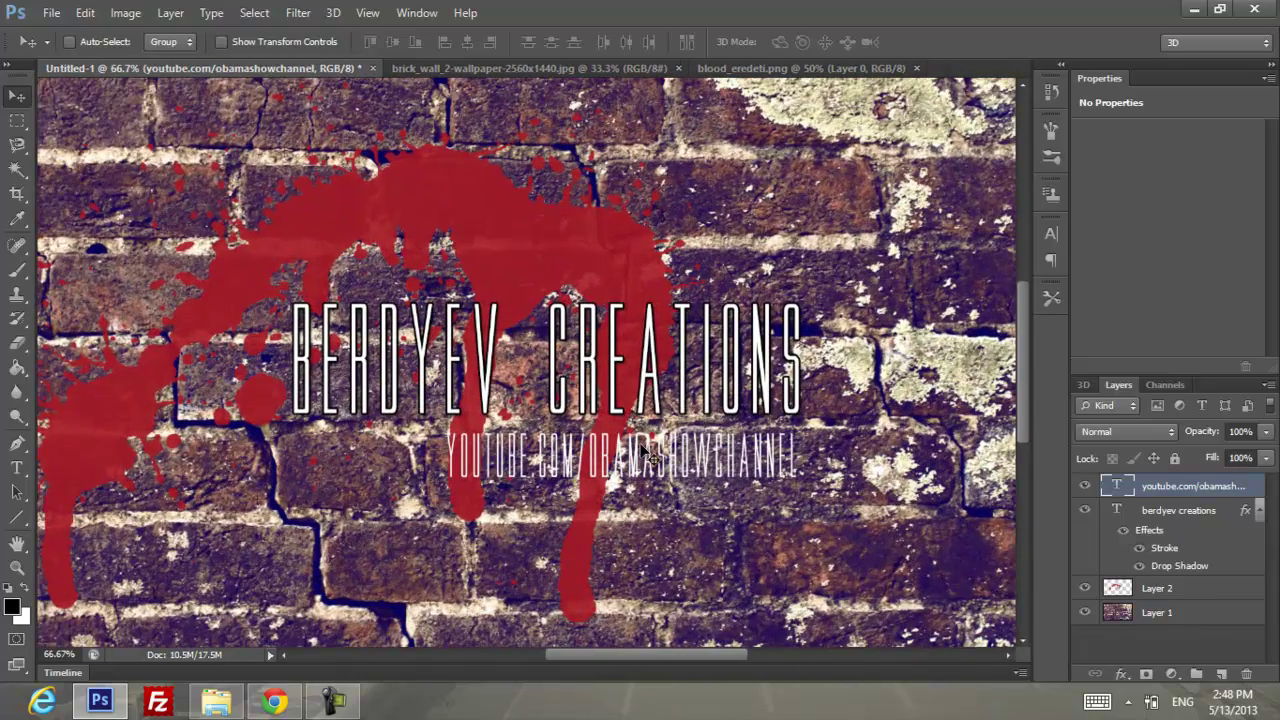
# - Shrink the link text to 80 pt and recentre it under the title
pyautogui.click(17, 467)
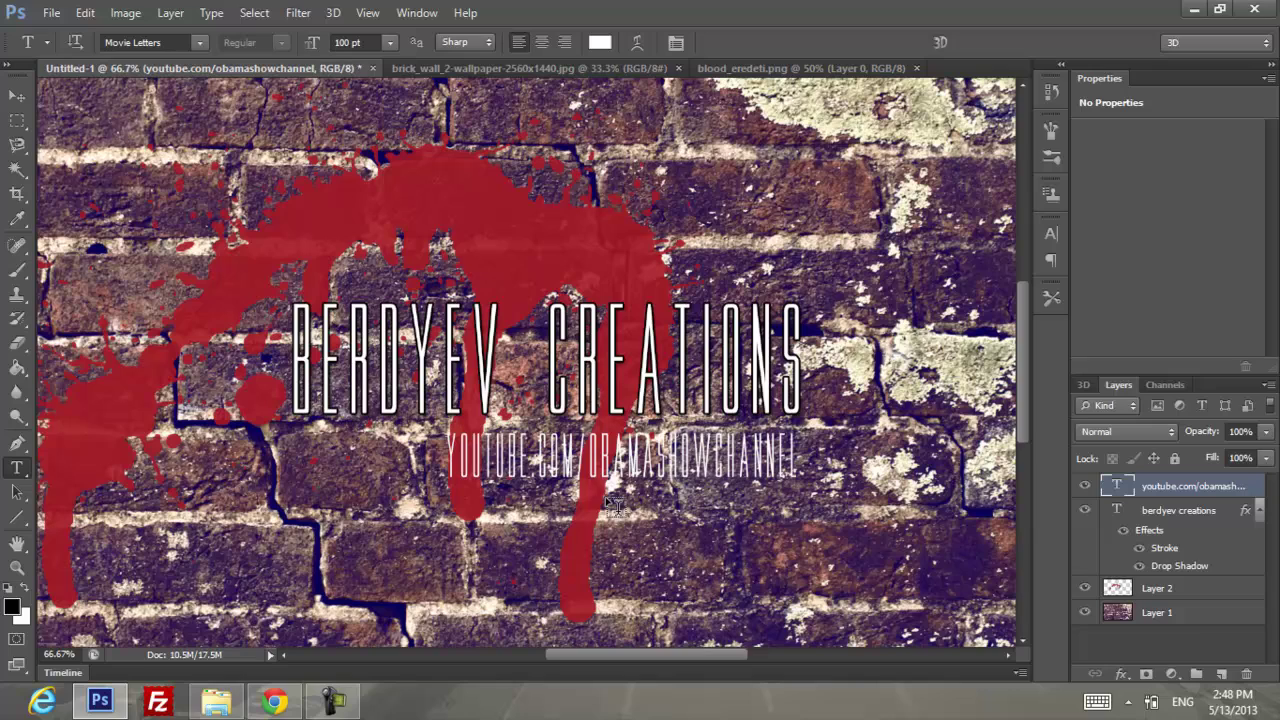
pyautogui.click(572, 458)
pyautogui.hotkey('ctrl', 'a')
pyautogui.click(350, 42)
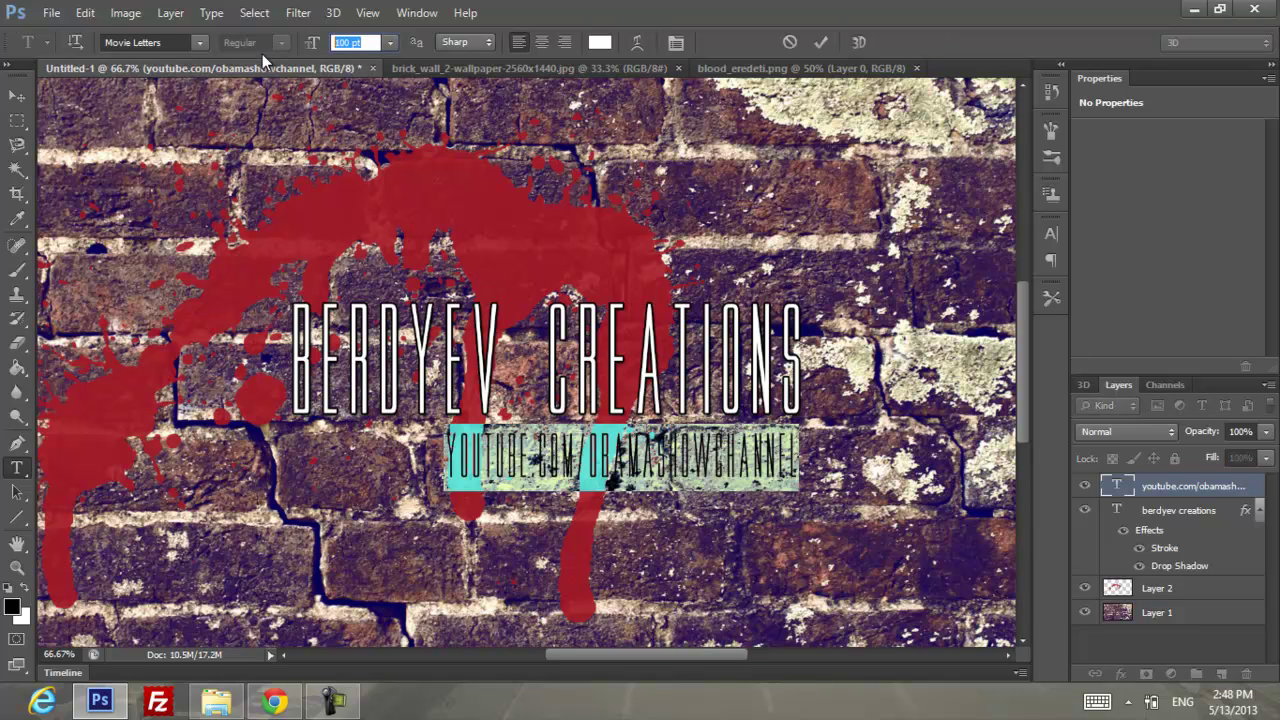
pyautogui.write('80')
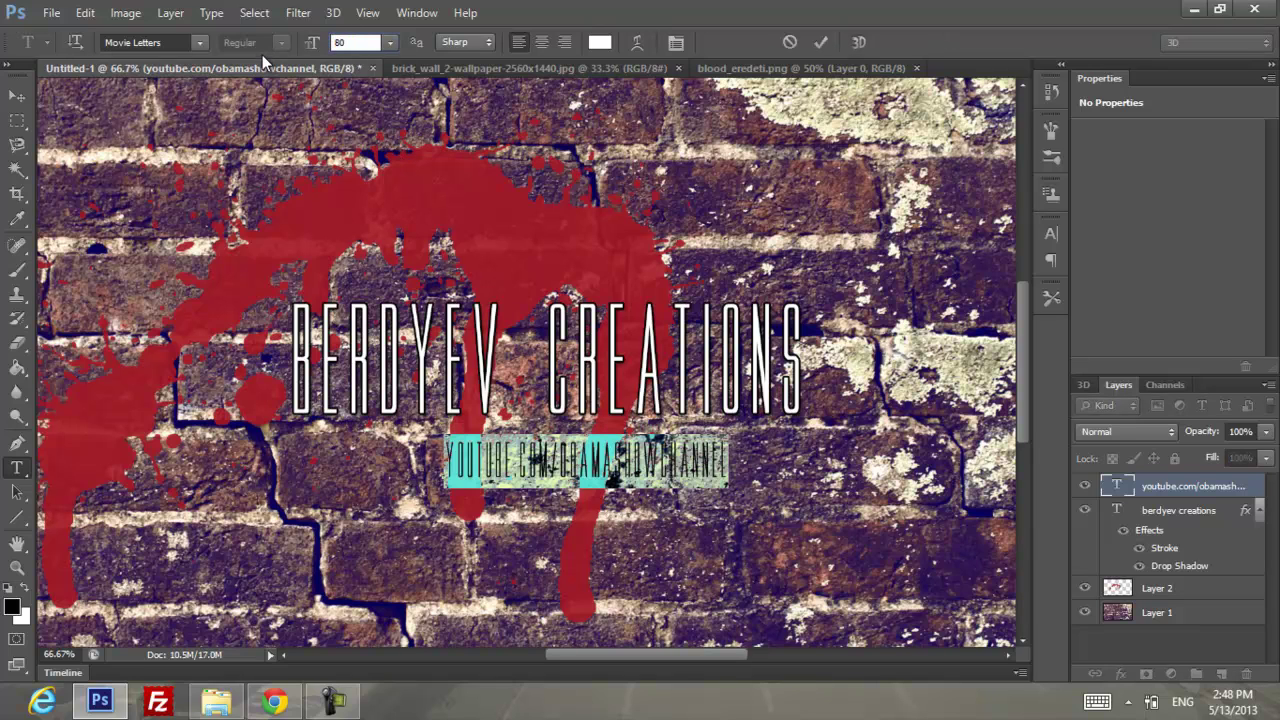
pyautogui.press('Return')
pyautogui.click(17, 95)
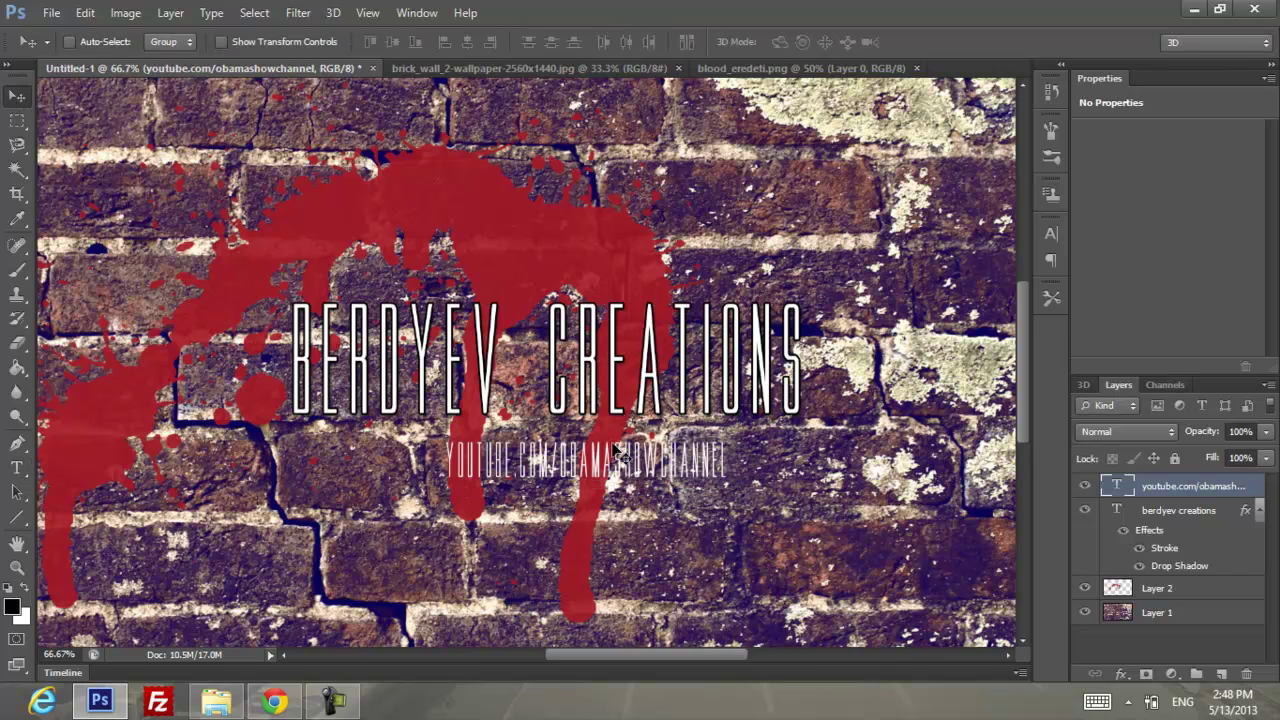
pyautogui.moveTo(620, 450)
pyautogui.mouseDown()
pyautogui.moveTo(683, 405)
pyautogui.moveTo(704, 407)
pyautogui.mouseUp()
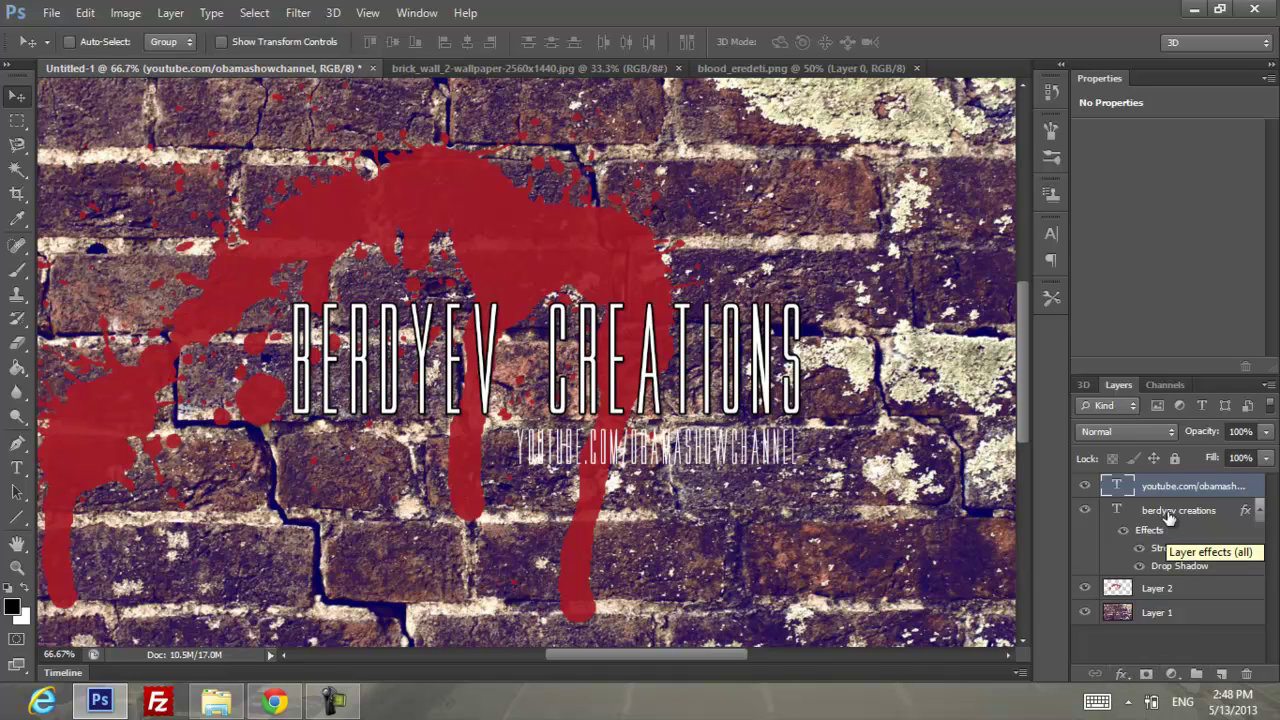
# - Give the link text Stroke, Drop Shadow and a white Pattern Overlay layer style
pyautogui.rightClick(1150, 560)
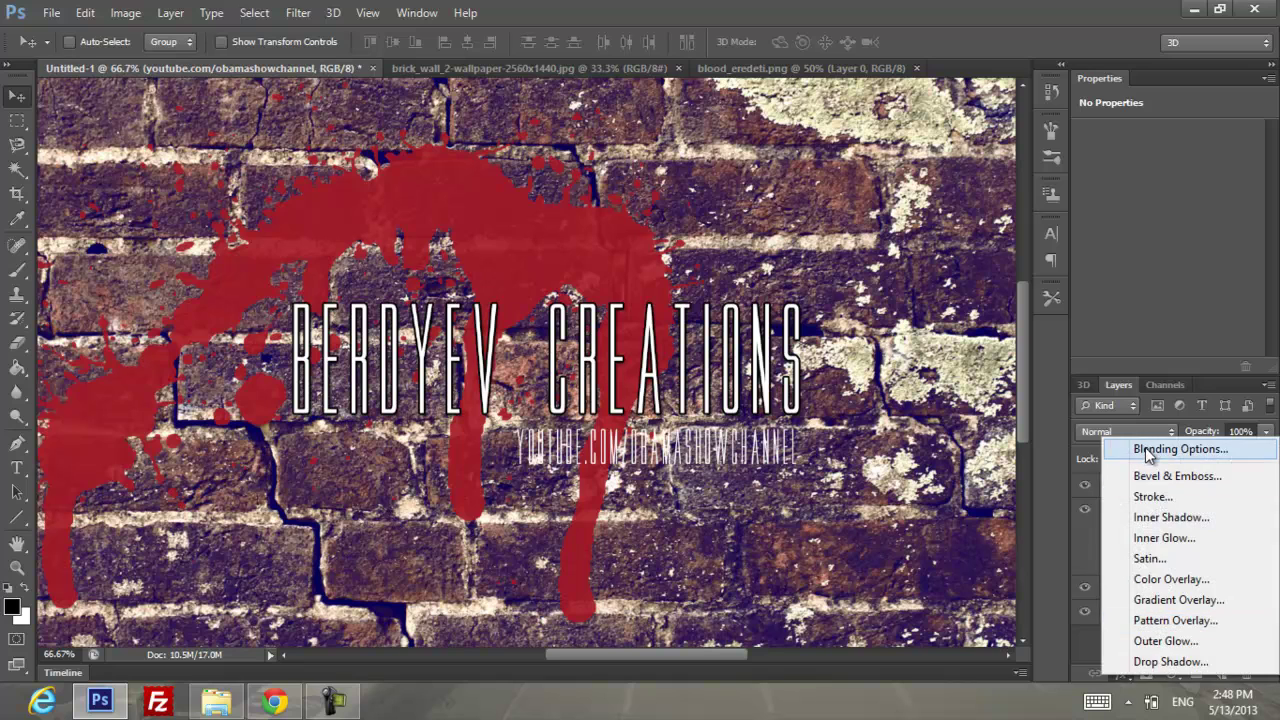
pyautogui.click(1149, 451)
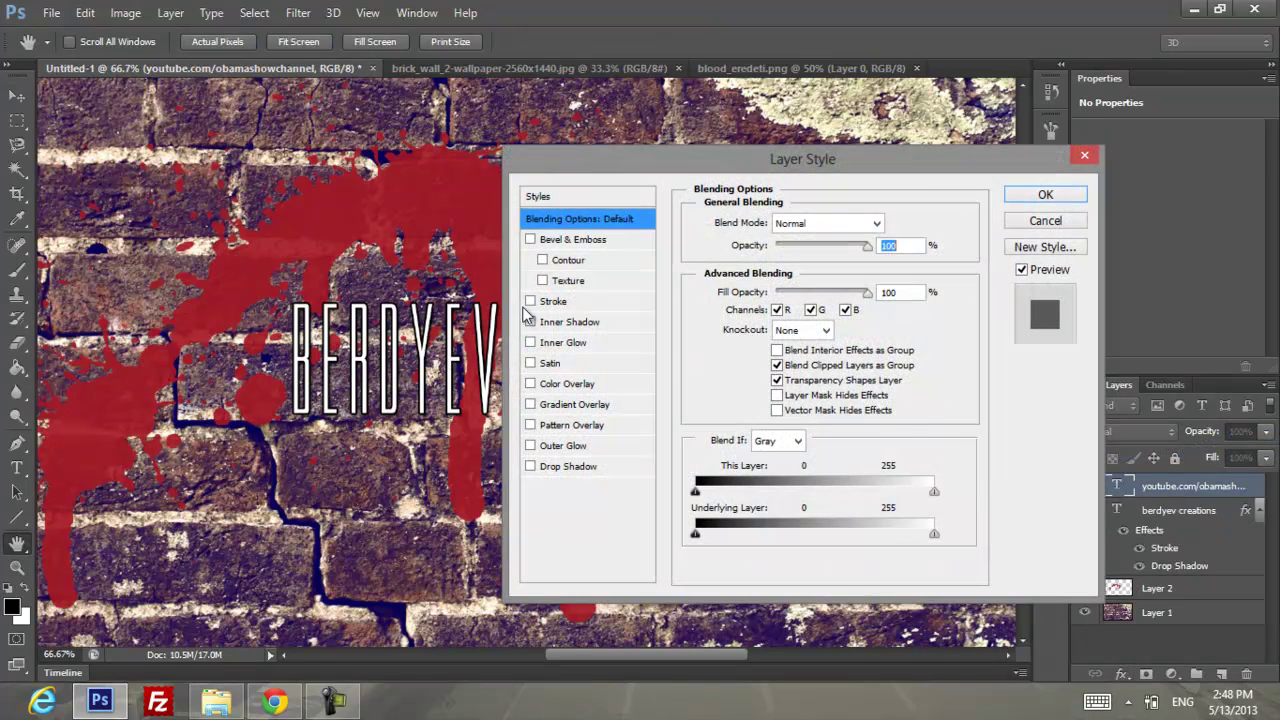
pyautogui.click(530, 301)
pyautogui.moveTo(570, 158); pyautogui.dragTo(744, 148)
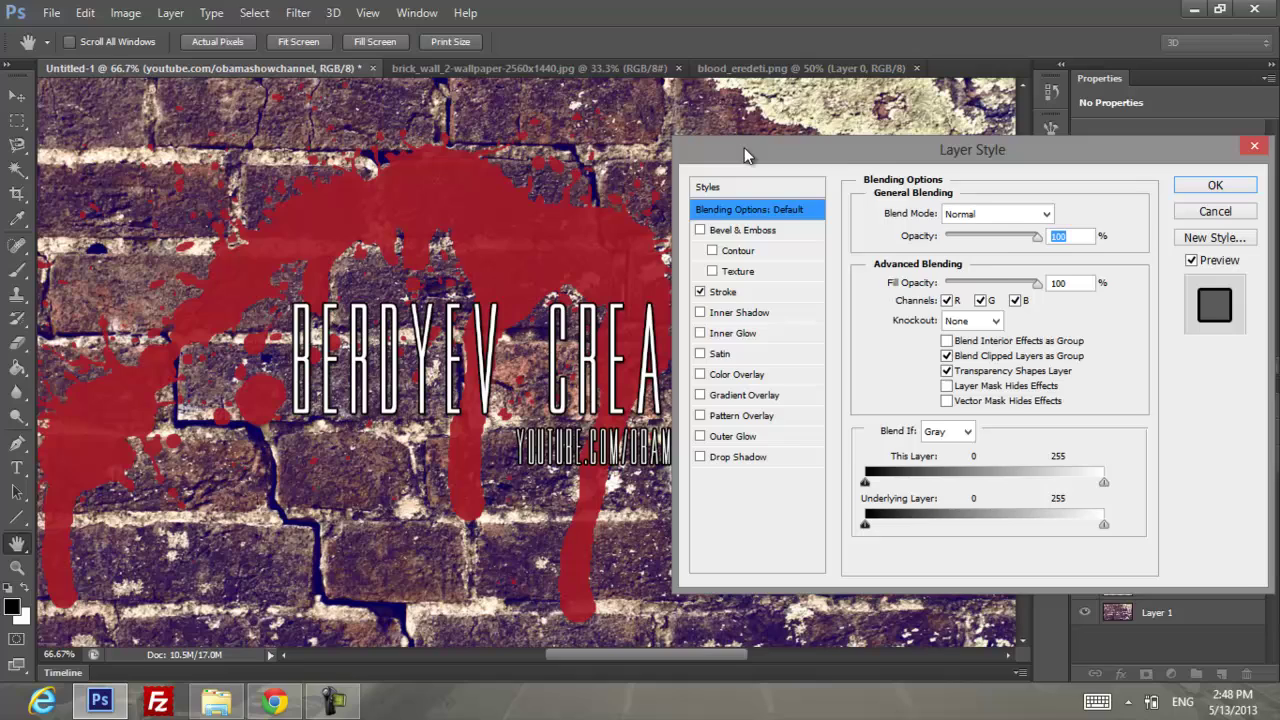
pyautogui.click(768, 294)
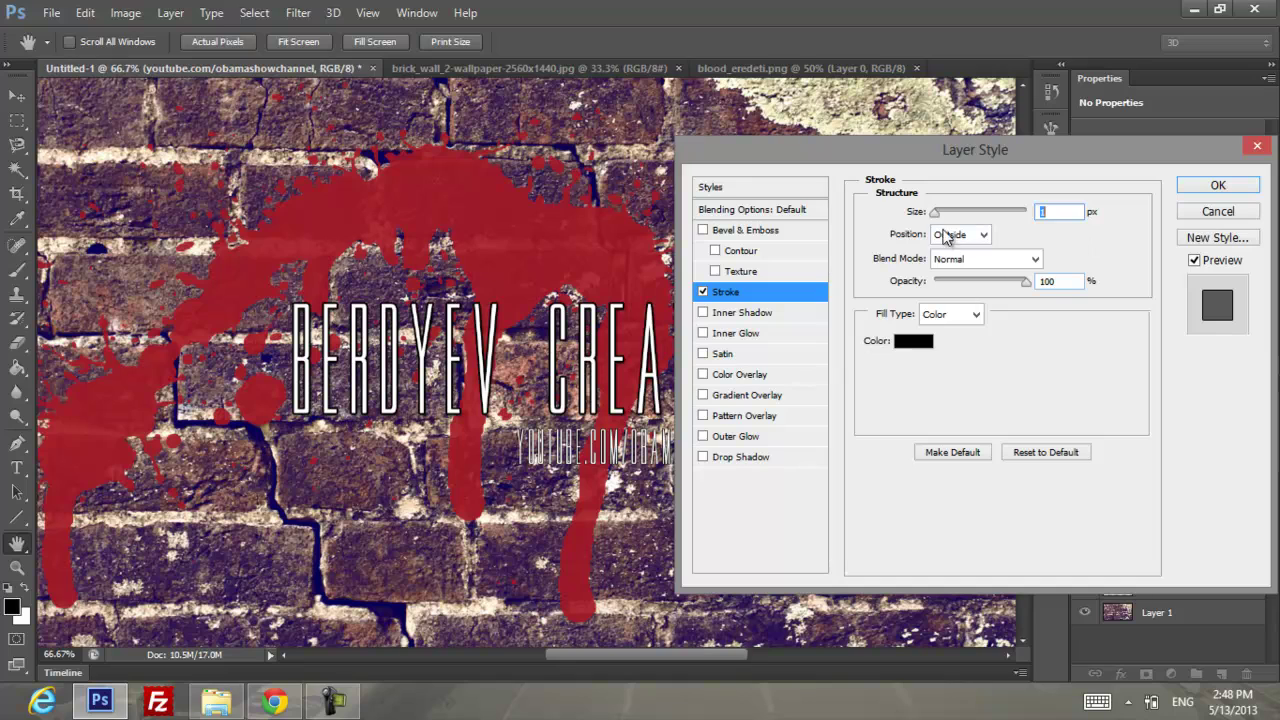
pyautogui.click(703, 457)
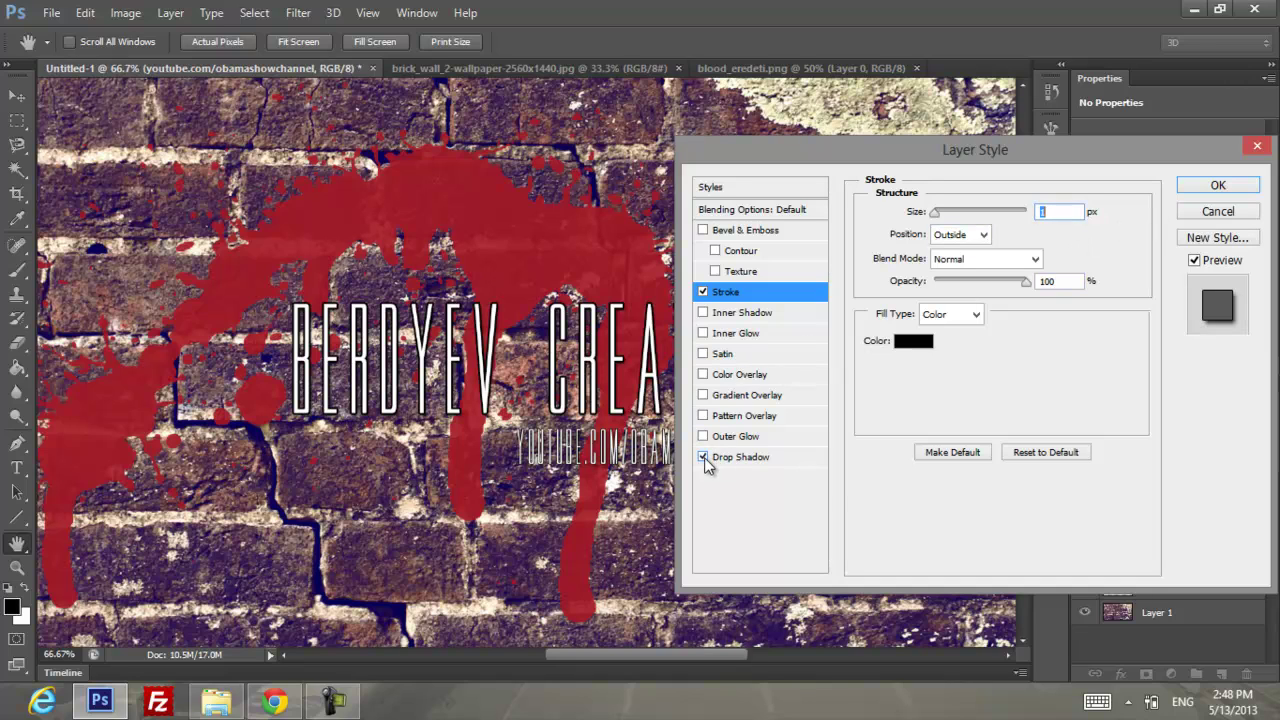
pyautogui.click(742, 416)
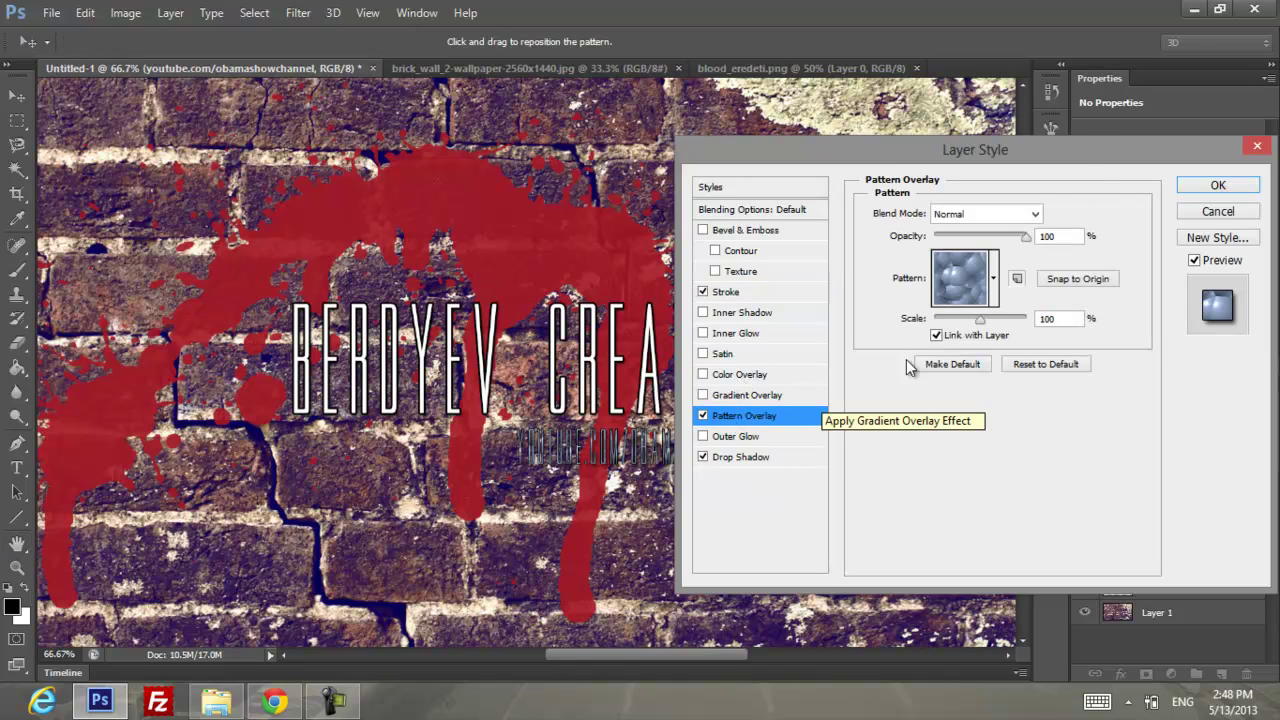
pyautogui.click(993, 278)
pyautogui.click(998, 340)
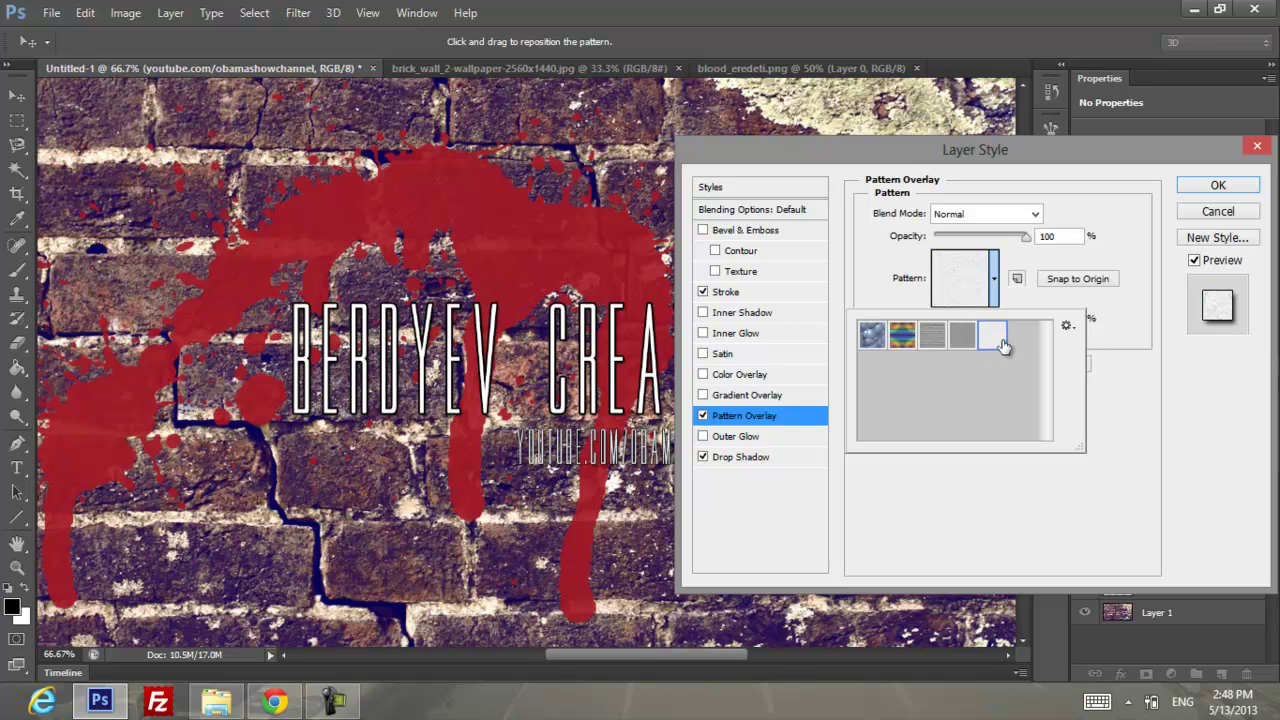
pyautogui.click(1192, 188)
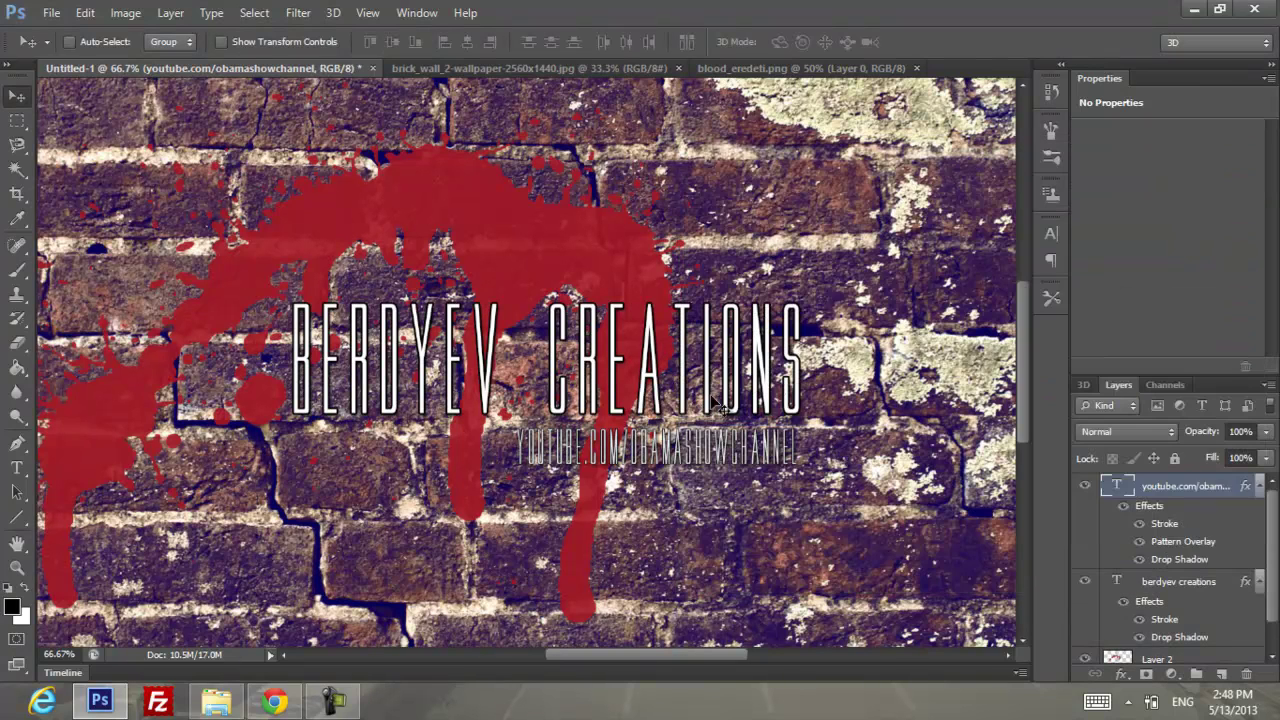
# - Add the same white Pattern Overlay effect to the title layer
pyautogui.click(1152, 584)
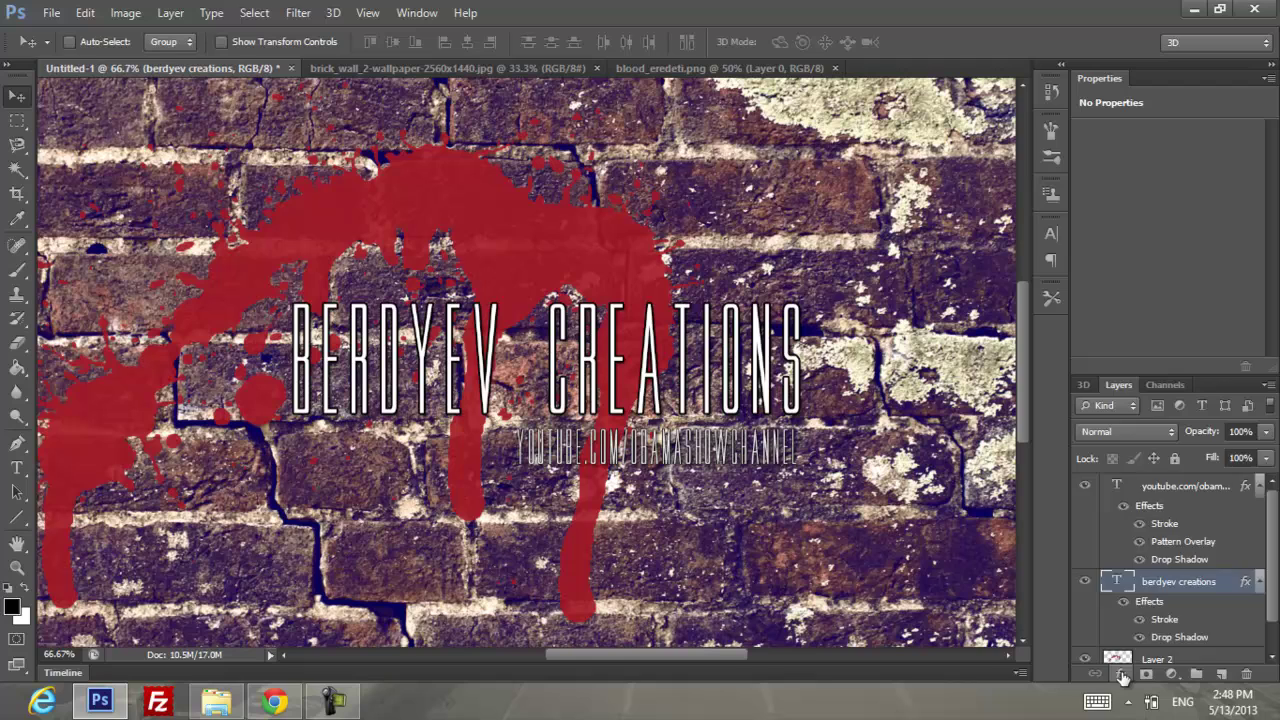
pyautogui.click(1121, 673)
pyautogui.click(1145, 446)
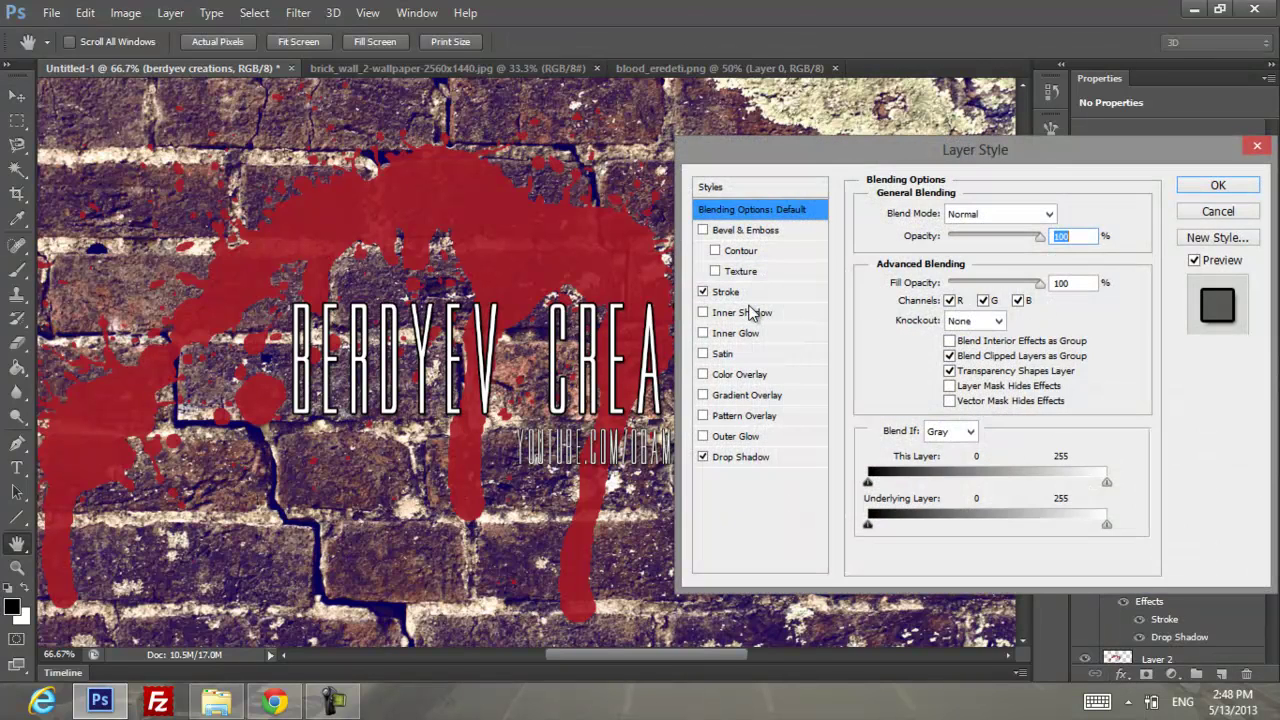
pyautogui.click(730, 416)
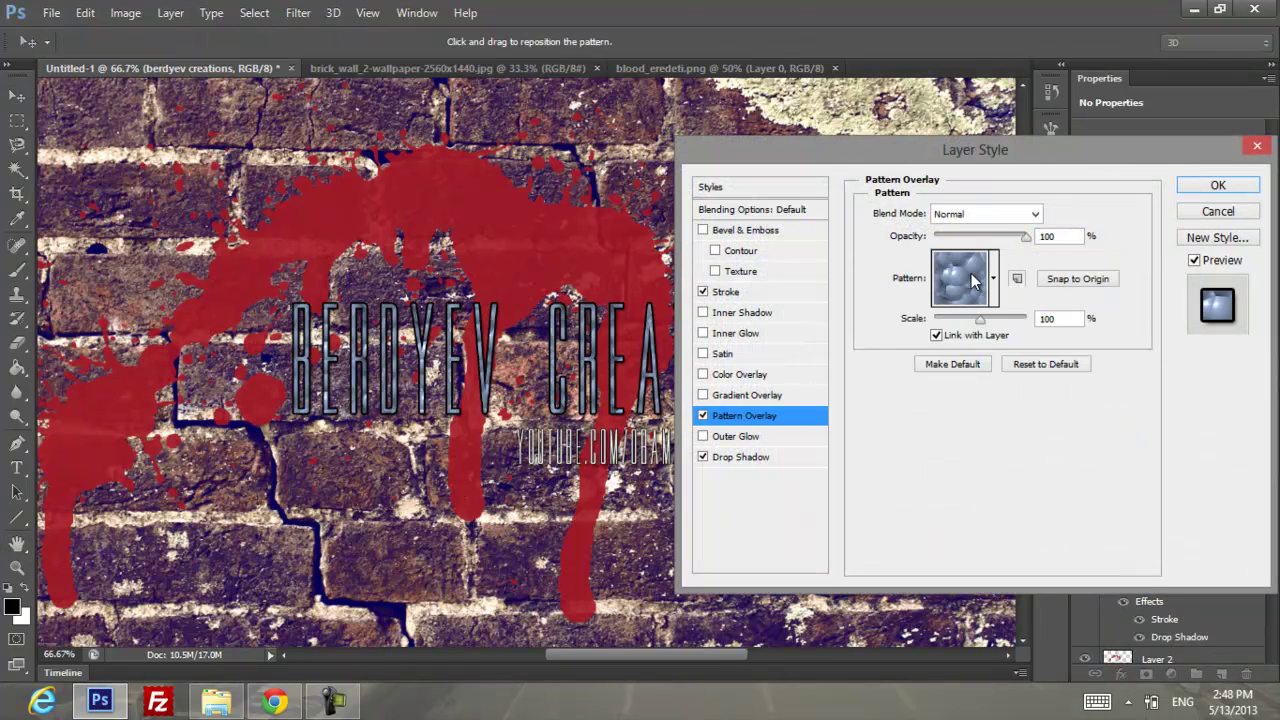
pyautogui.click(978, 276)
pyautogui.click(992, 340)
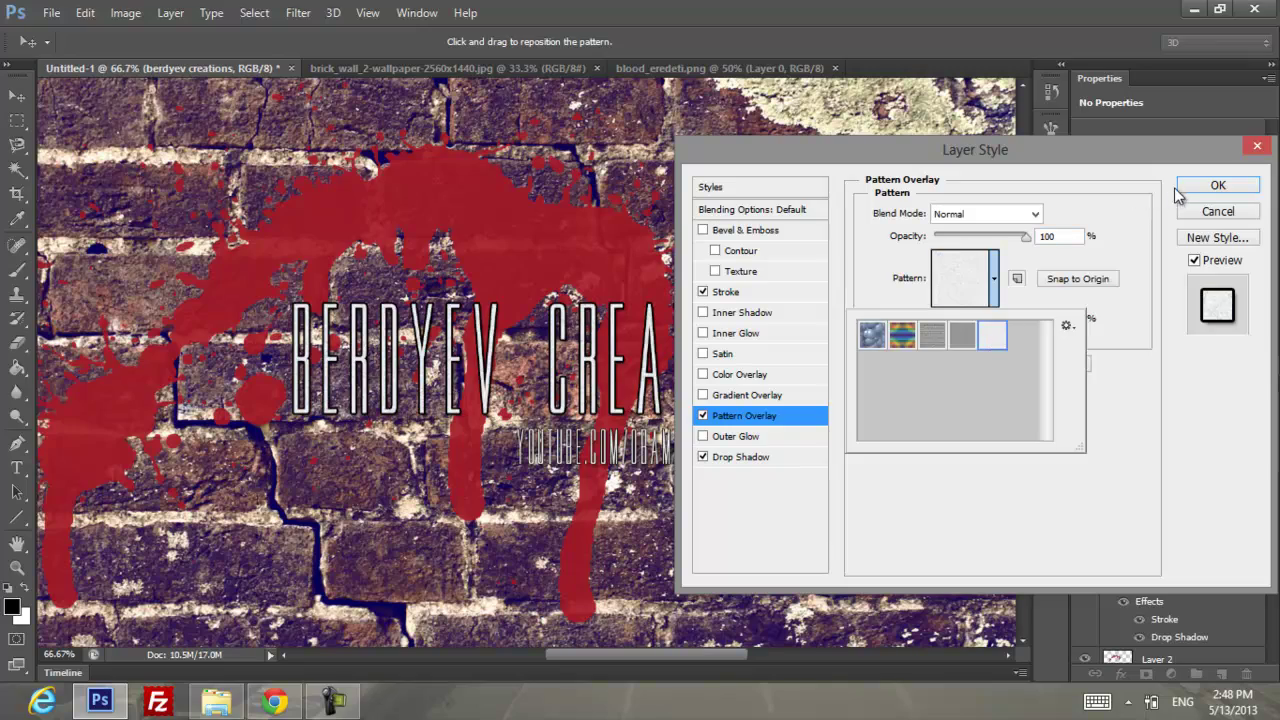
pyautogui.click(1160, 200)
pyautogui.click(1216, 186)
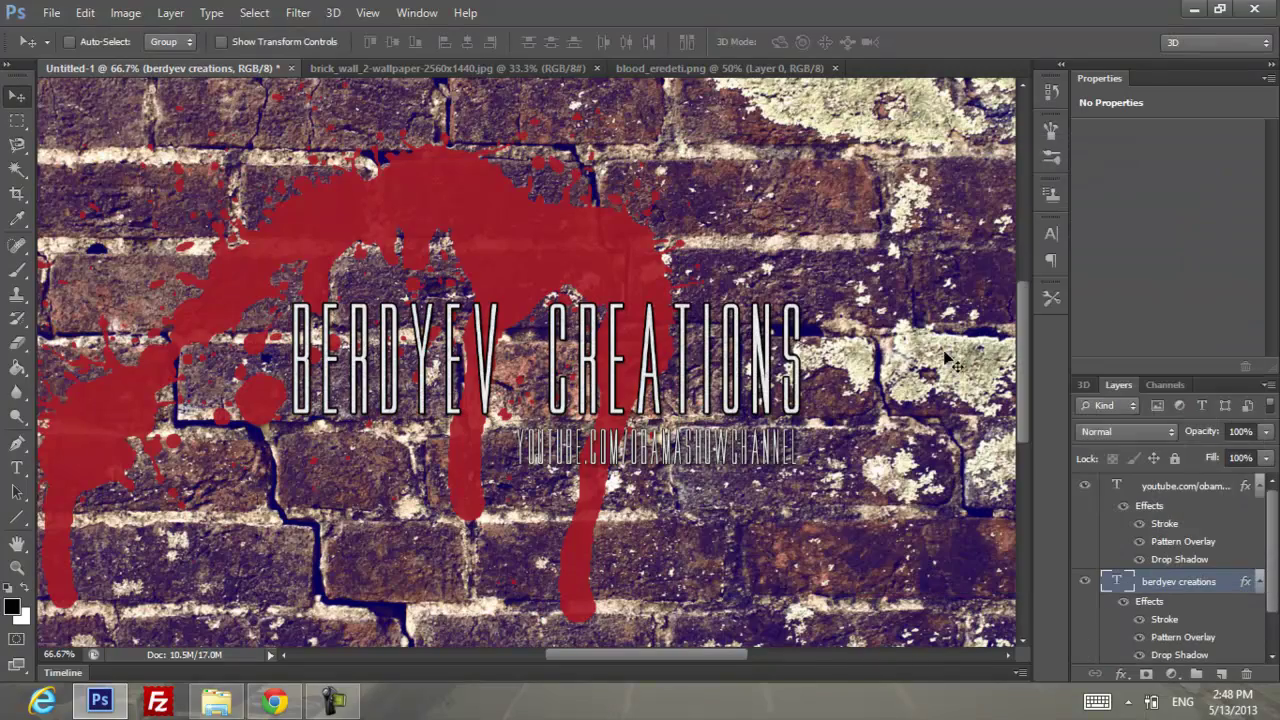
# - Zoom out and save the banner as youtubecover.psd
pyautogui.hotkey('ctrl', '-')
pyautogui.hotkey('ctrl', '-')
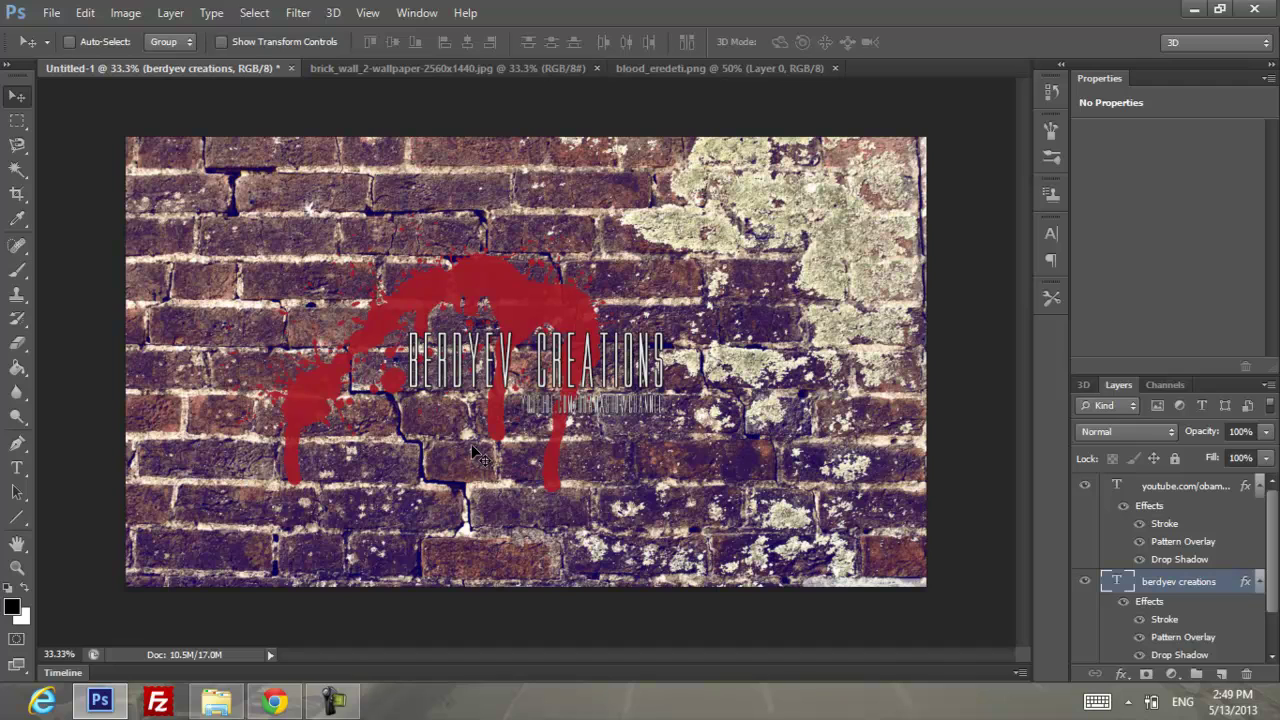
pyautogui.hotkey('ctrl', 's')
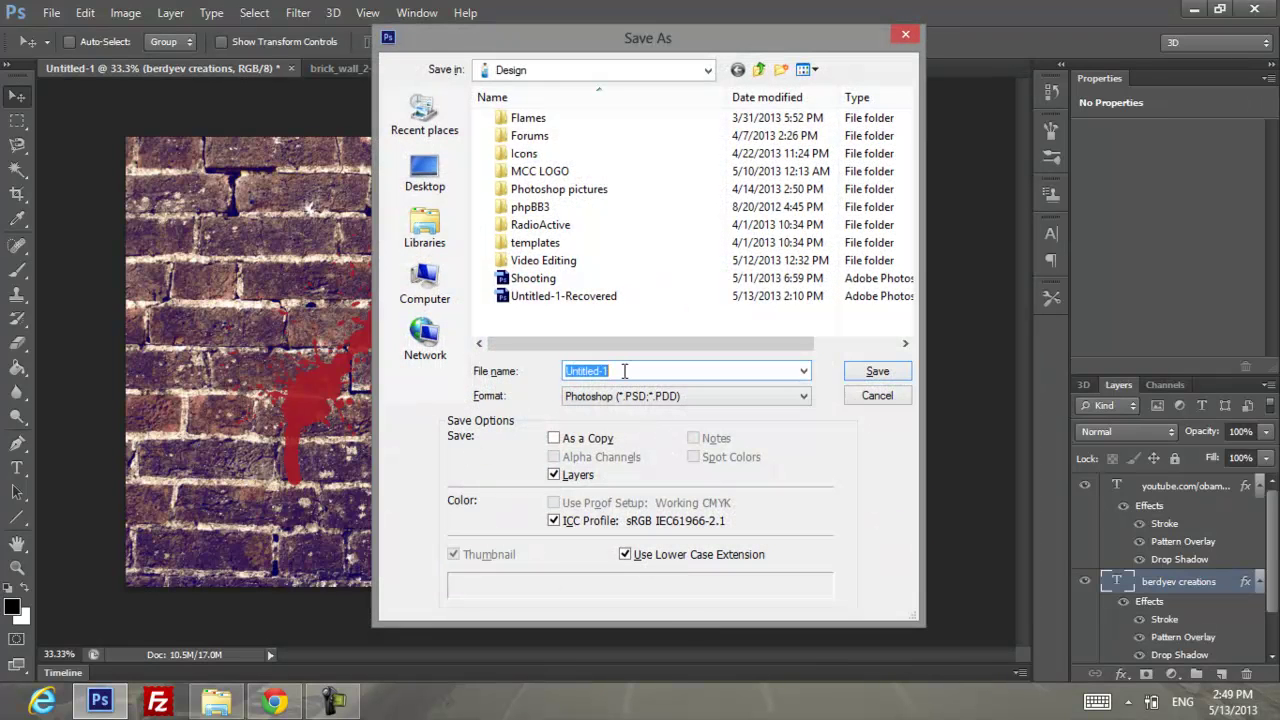
pyautogui.write('you')
pyautogui.write('r')
pyautogui.click(866, 372)
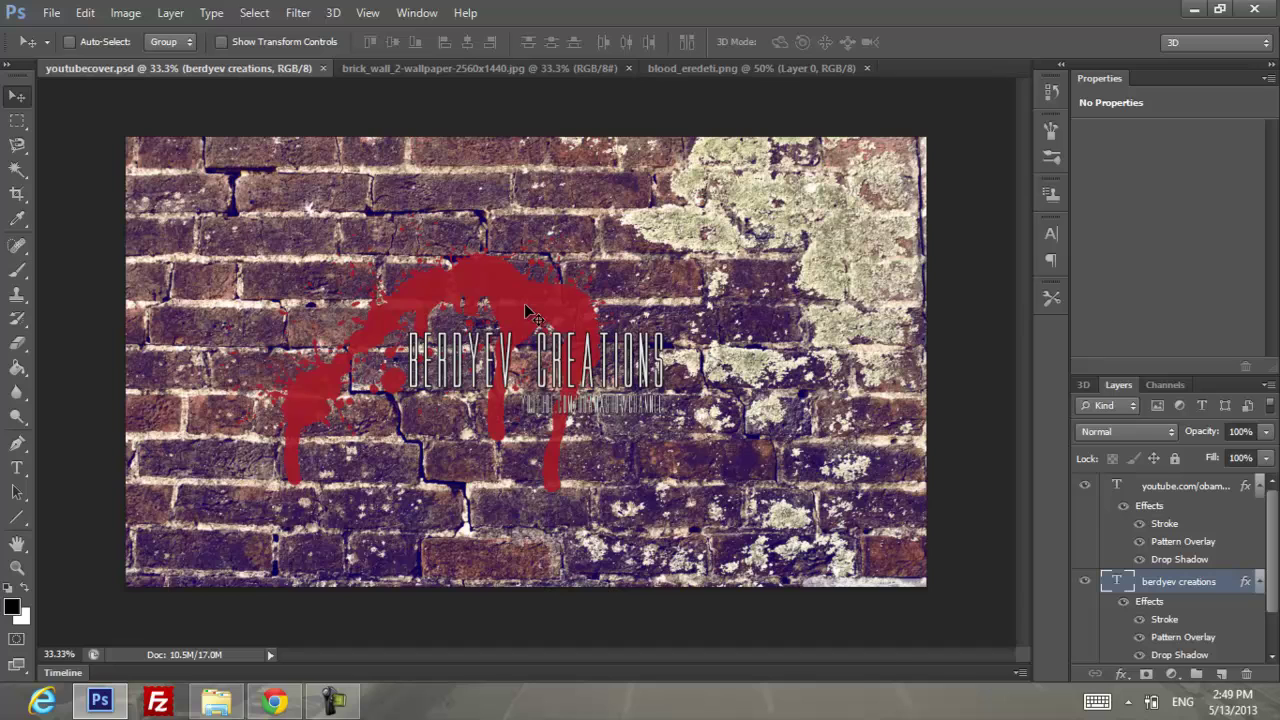
# - Save a PNG copy named youtubecover, accepting the default PNG compression options
pyautogui.hotkey('ctrl', 'shift', 's')
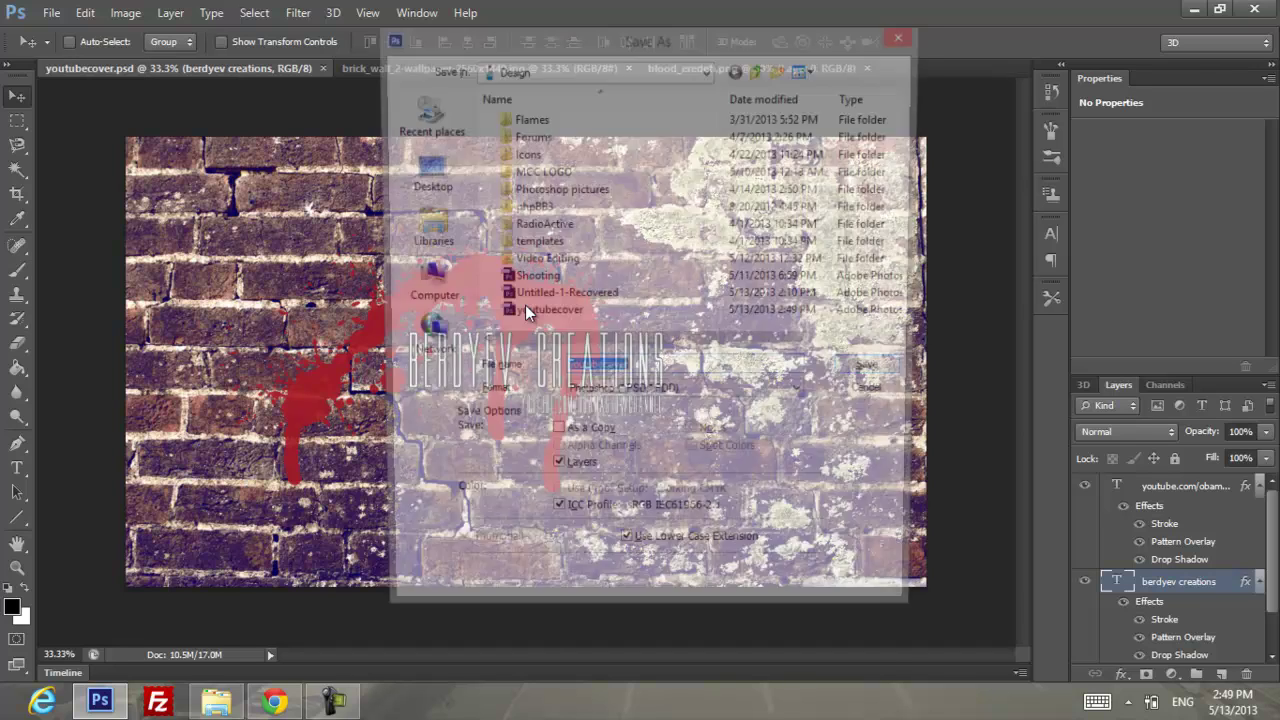
pyautogui.click(634, 398)
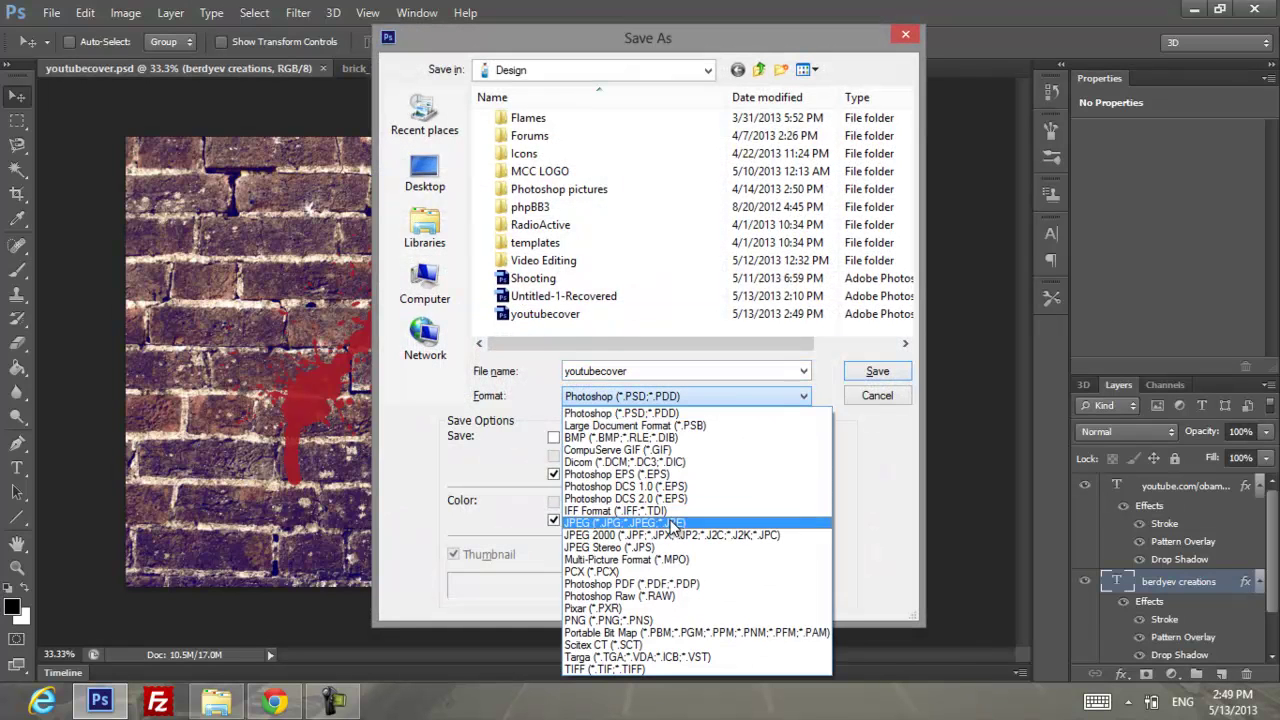
pyautogui.click(670, 620)
pyautogui.click(877, 371)
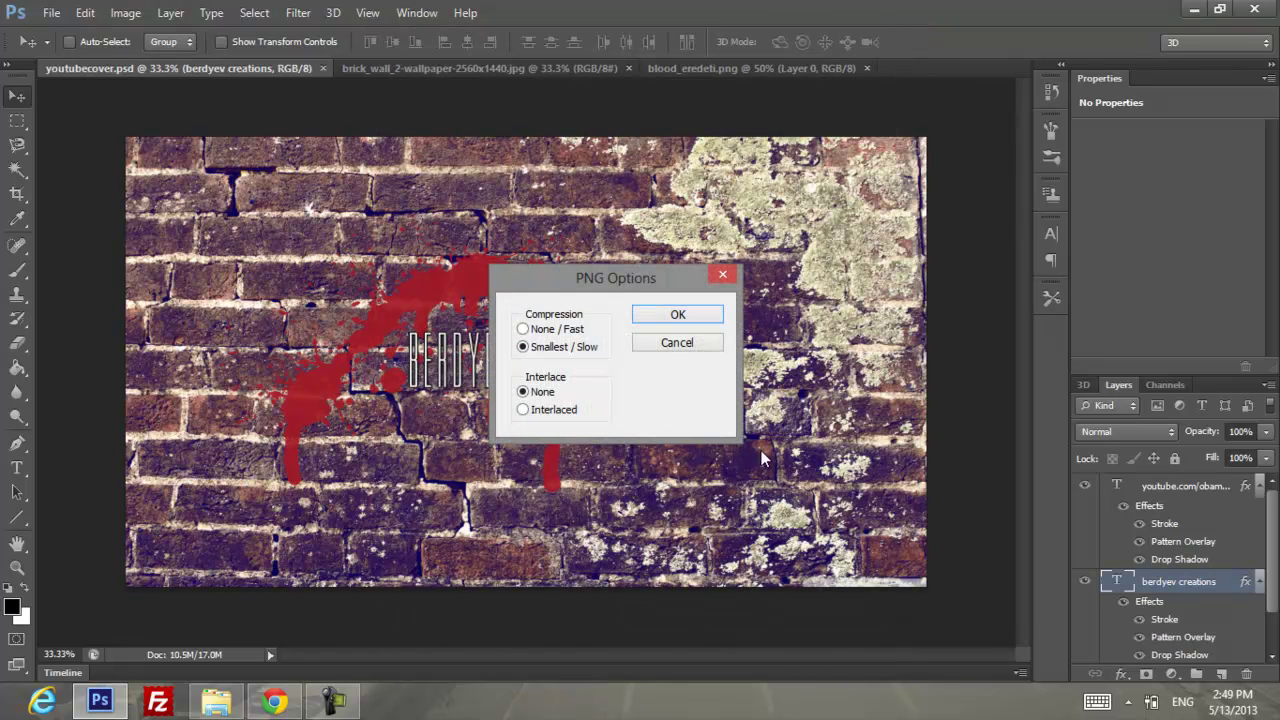
pyautogui.click(700, 318)
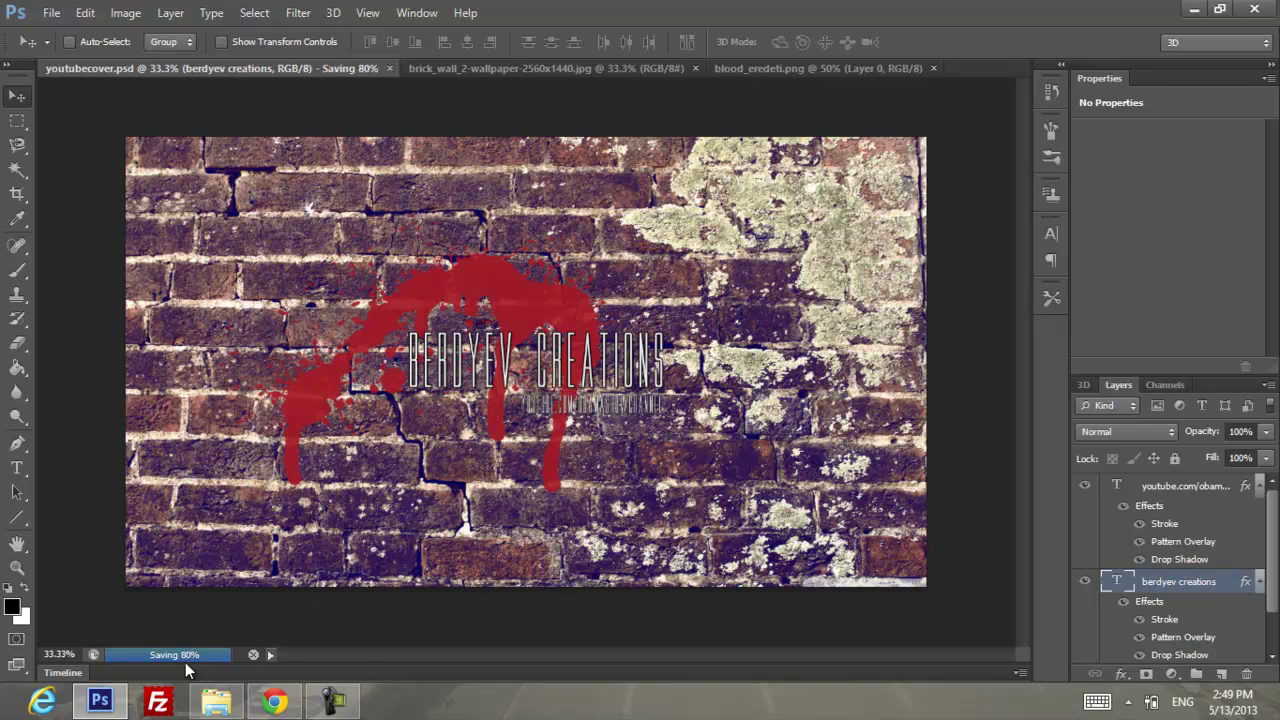
# - Upload youtubecover from the computer as new channel art on the YouTube channel page
pyautogui.click(273, 703)
pyautogui.moveTo(590, 220)
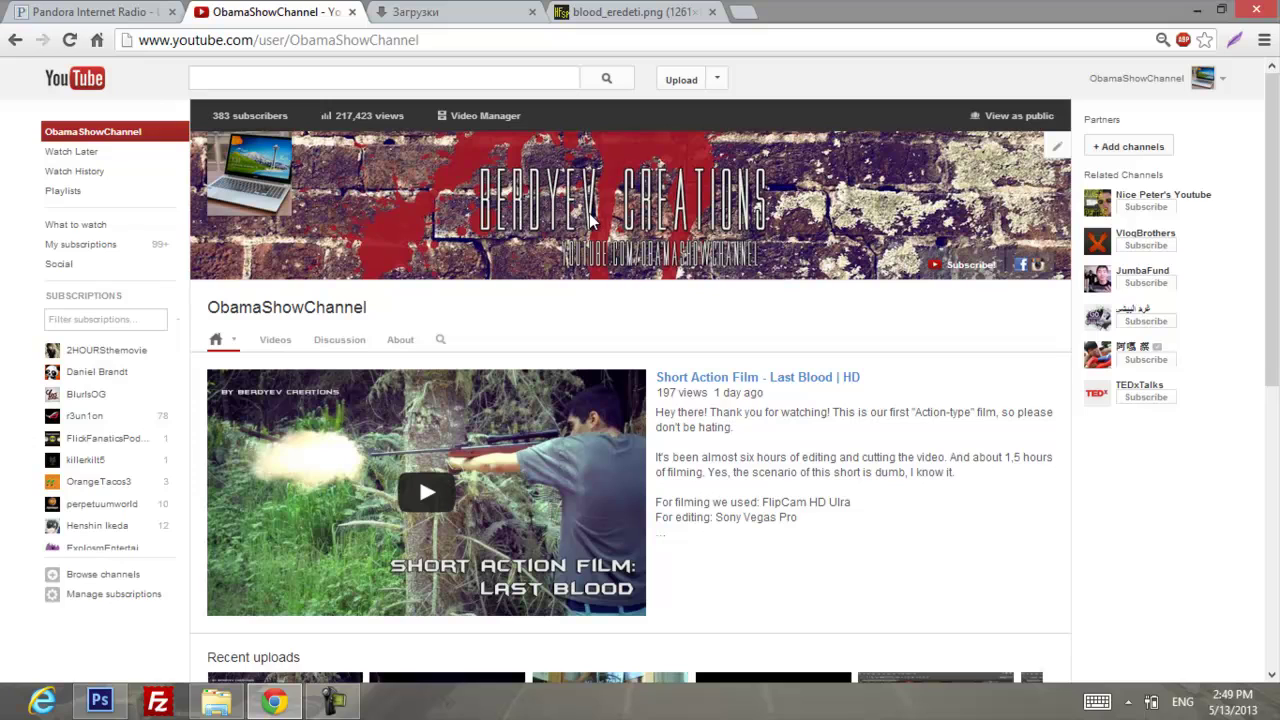
pyautogui.click(1056, 148)
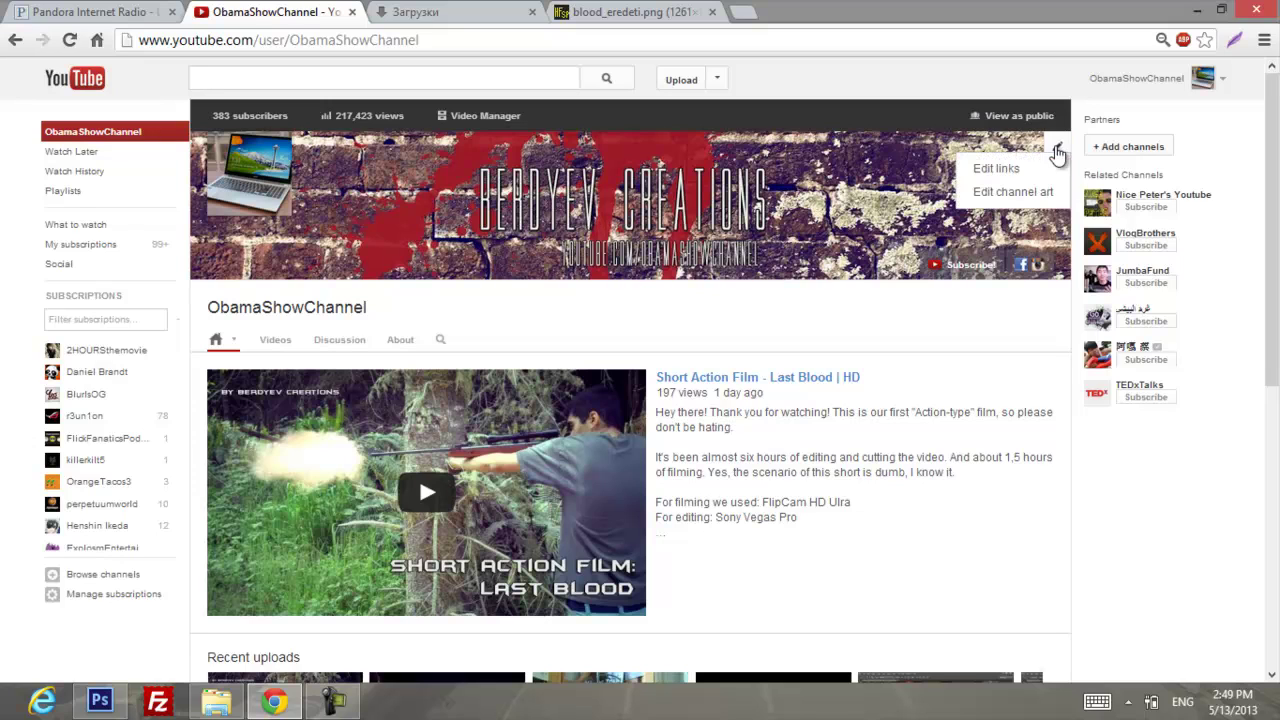
pyautogui.click(1036, 194)
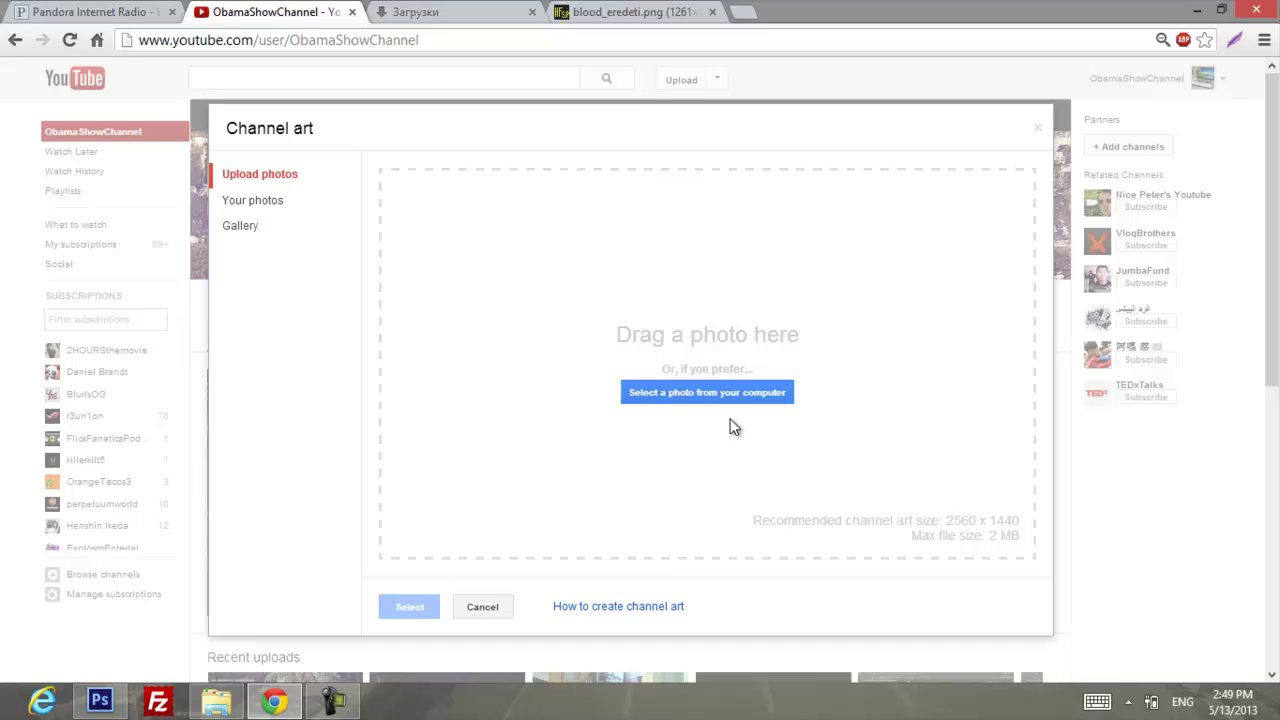
pyautogui.click(716, 394)
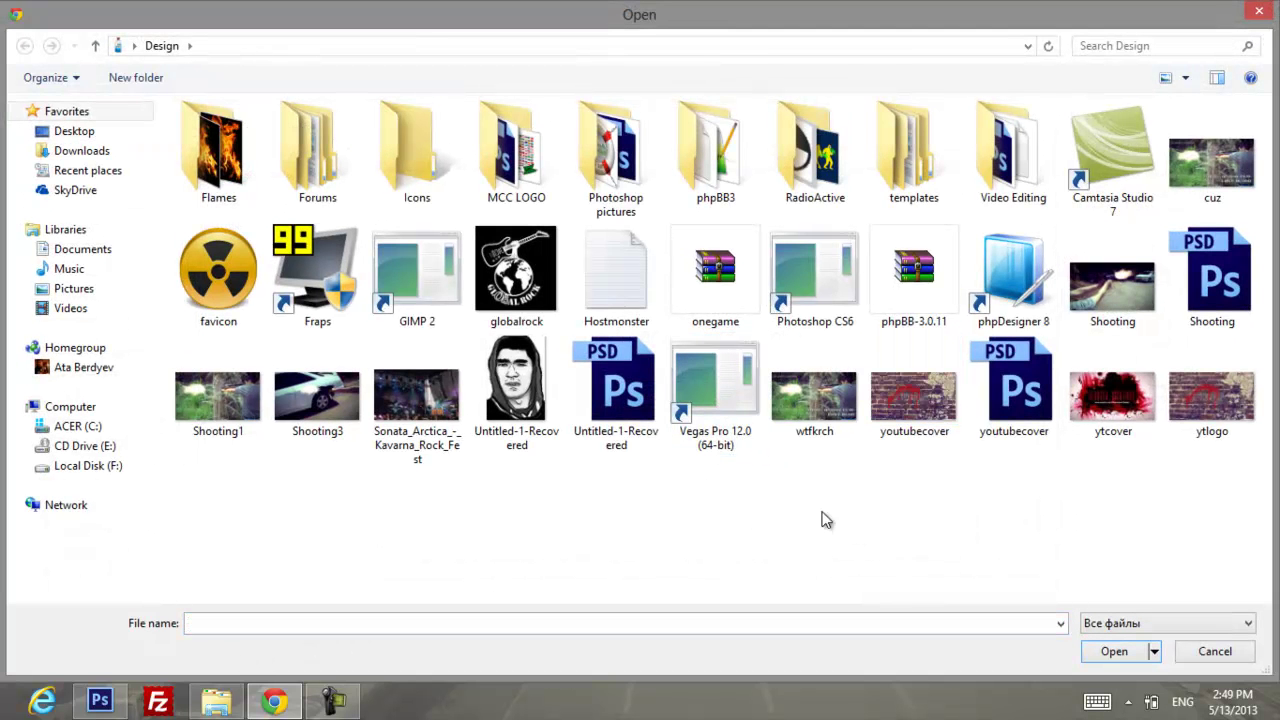
pyautogui.click(926, 418)
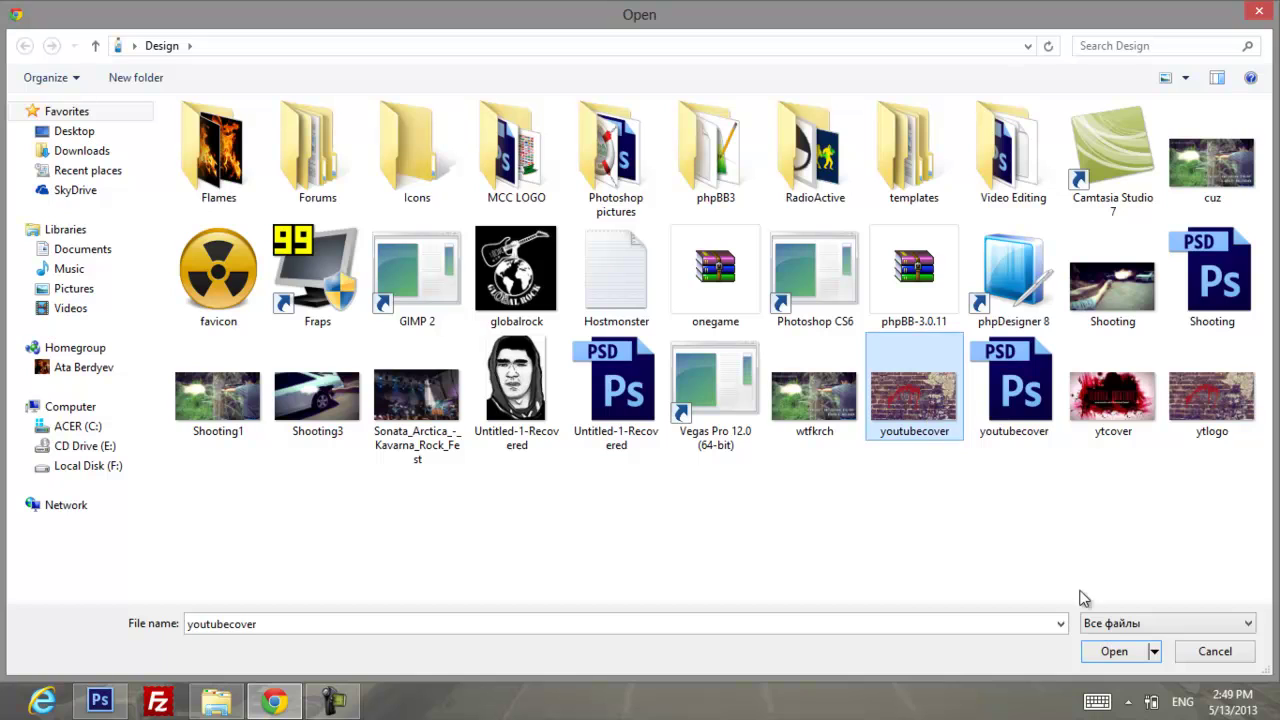
pyautogui.click(1110, 650)
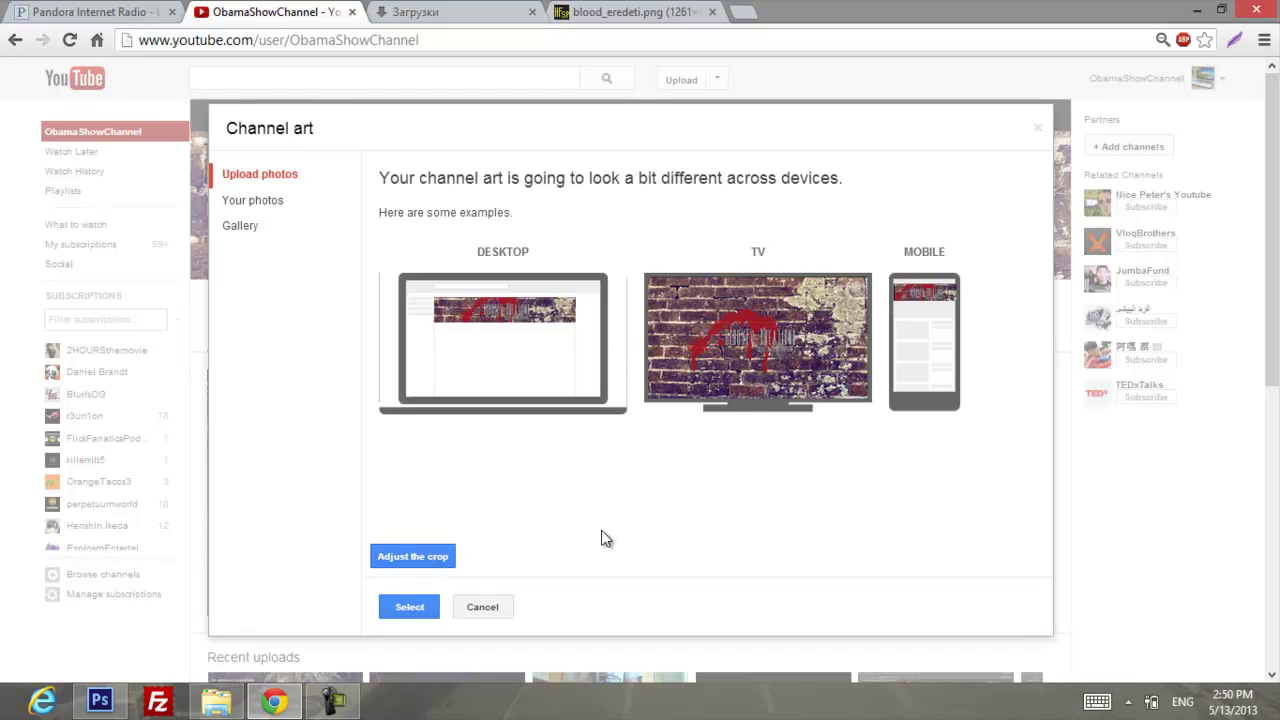
# - Confirm the new channel art, then close the blood_eredeti.png and Downloads tabs
pyautogui.click(430, 607)
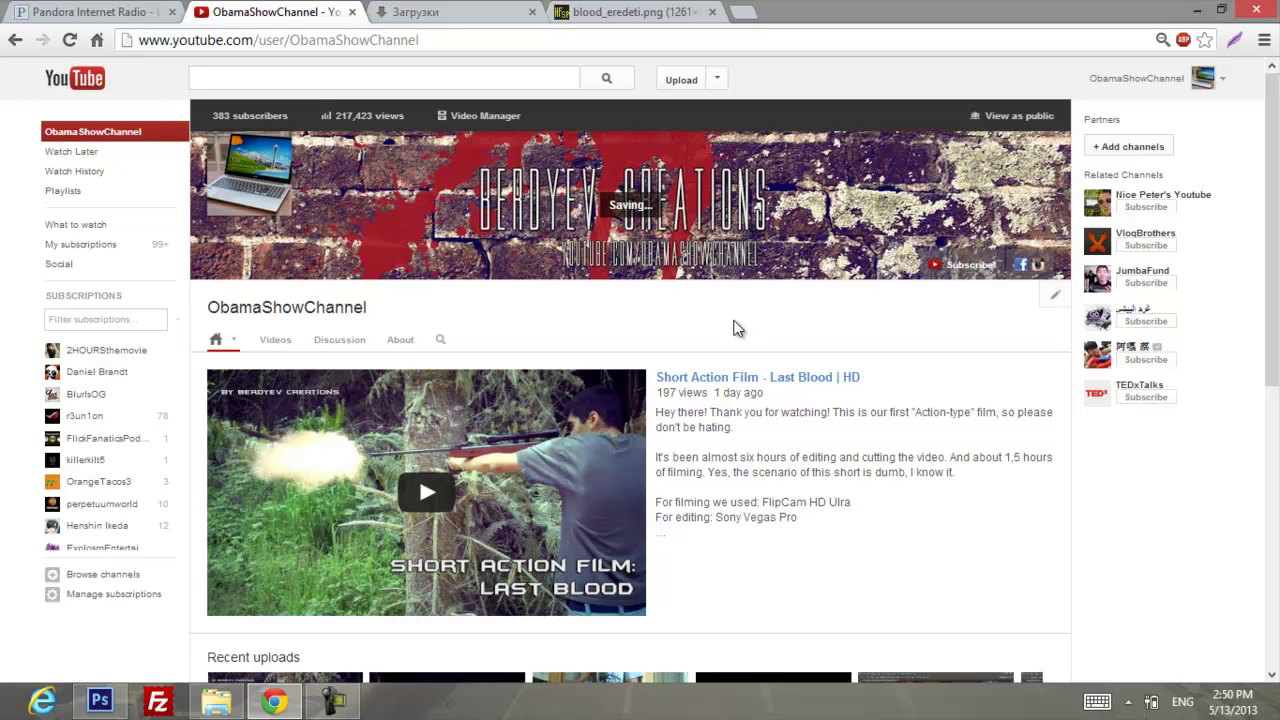
pyautogui.click(740, 12)
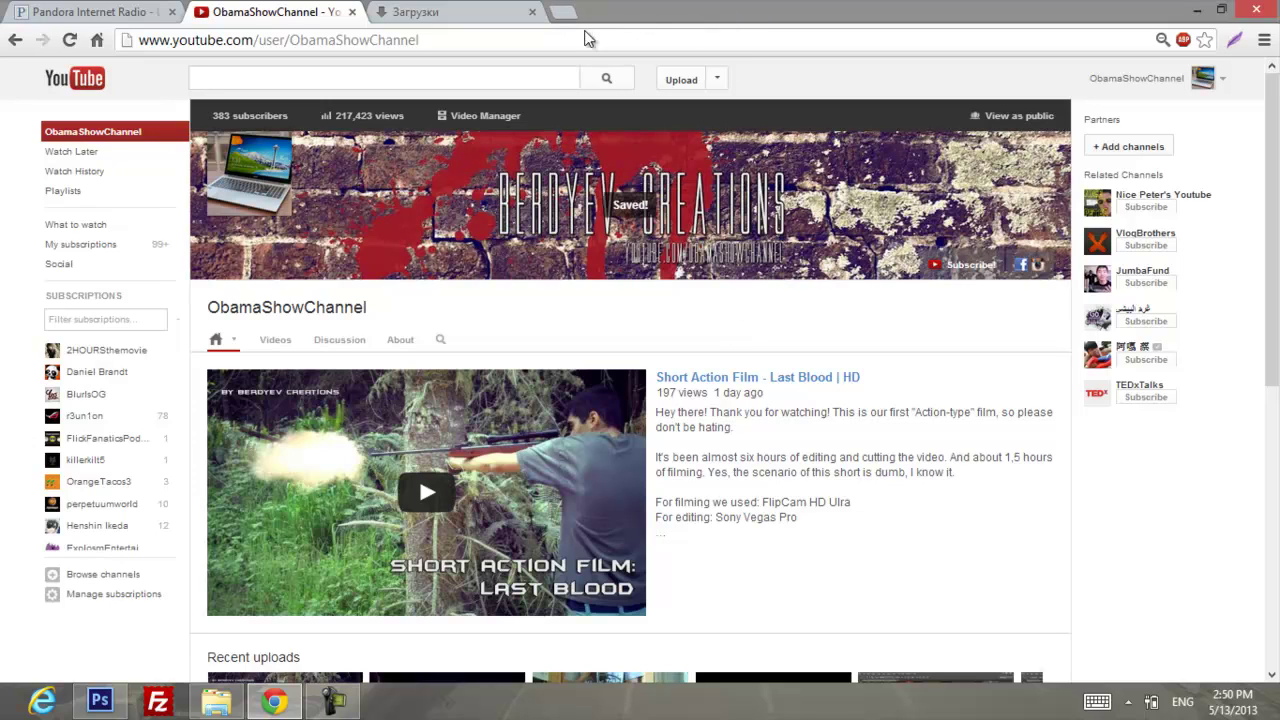
pyautogui.click(532, 12)
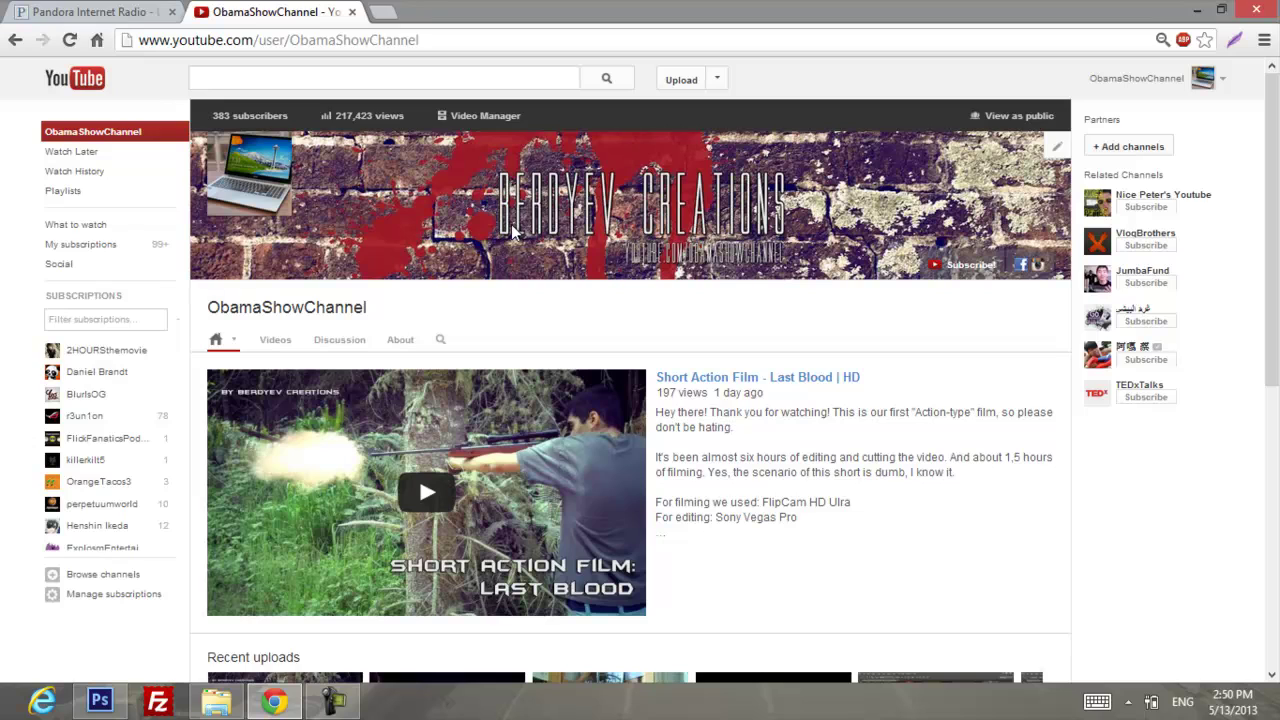